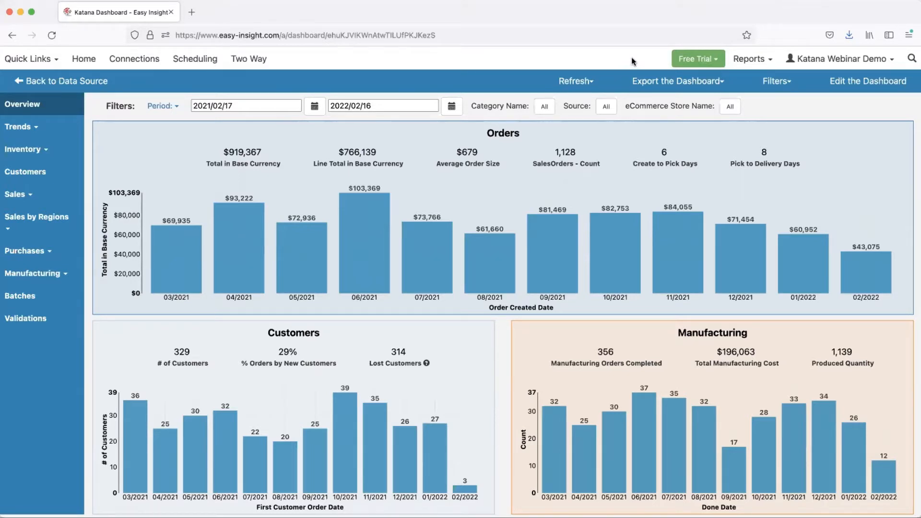
Step: Find KatanaMRP among the available connections and view its connection setup page
{"action": "left_click", "coordinate": [130, 65]}
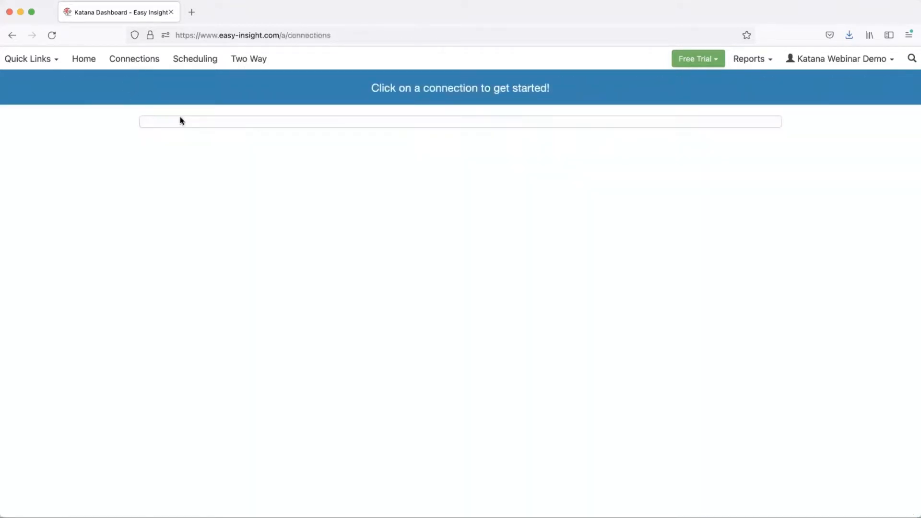
{"action": "scroll", "coordinate": [459, 206], "scroll_direction": "down", "scroll_amount": 3}
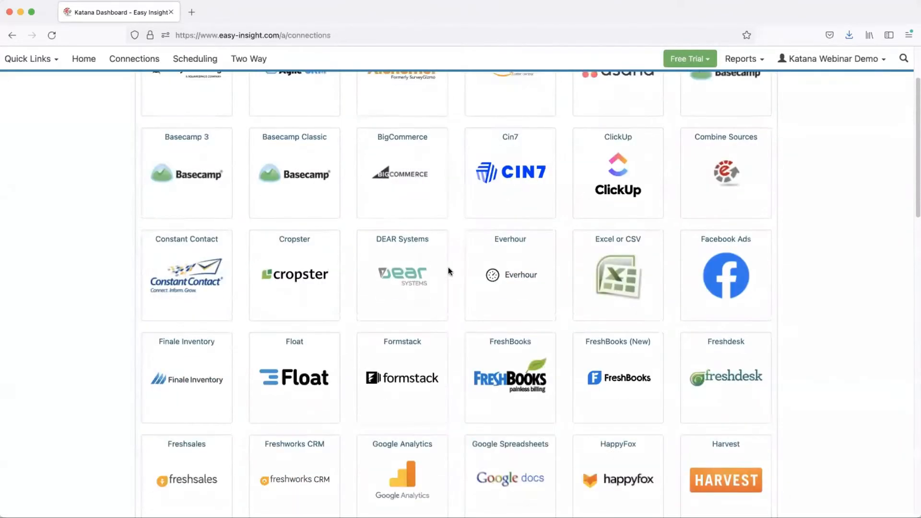
{"action": "scroll", "coordinate": [448, 272], "scroll_direction": "down", "scroll_amount": 10}
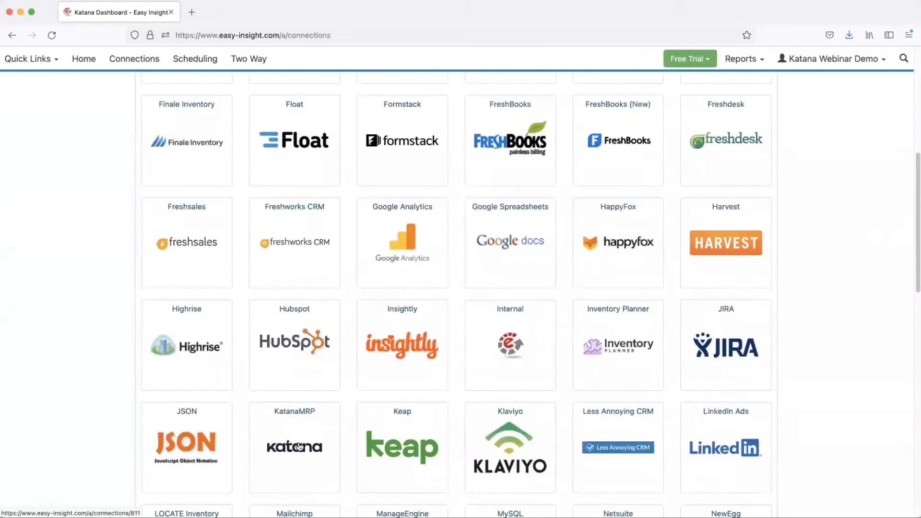
{"action": "left_click", "coordinate": [298, 446]}
{"action": "left_click", "coordinate": [402, 158]}
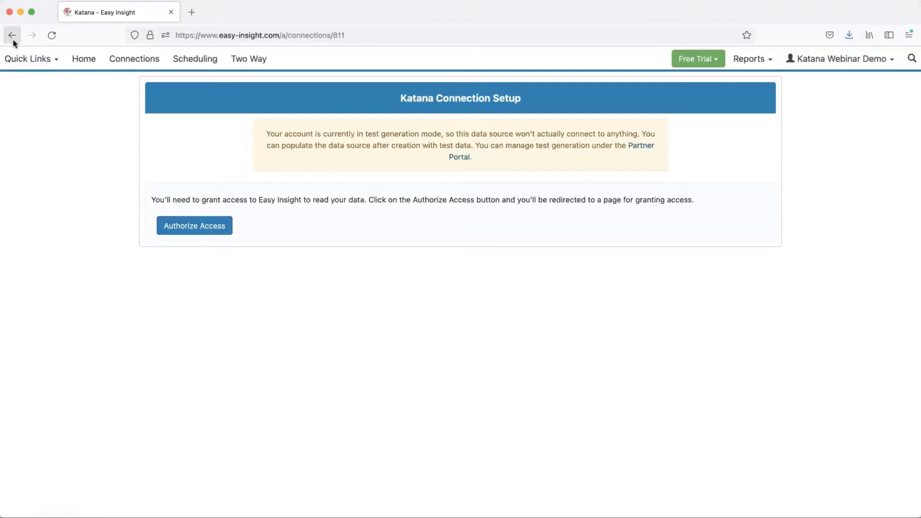
Step: Return to the Katana Dashboard and set its period filter to Last 90 Days
{"action": "left_click", "coordinate": [17, 57]}
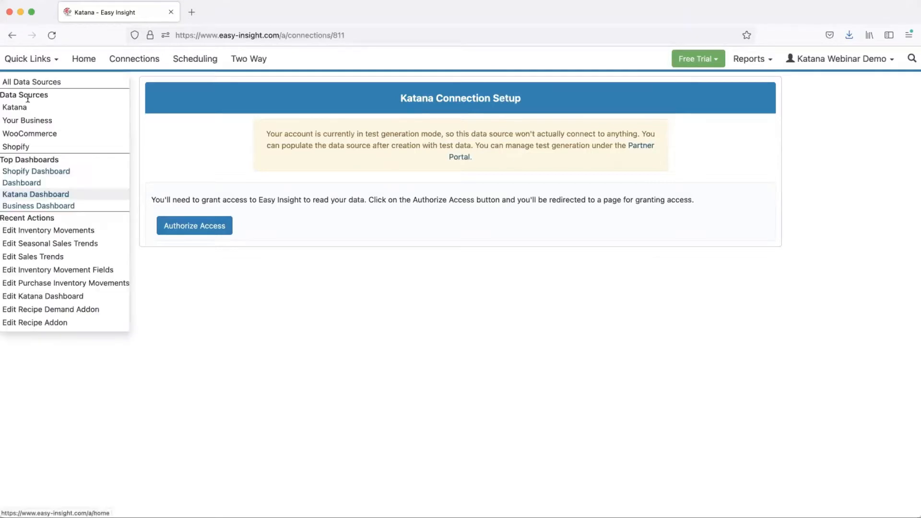
{"action": "left_click", "coordinate": [29, 194]}
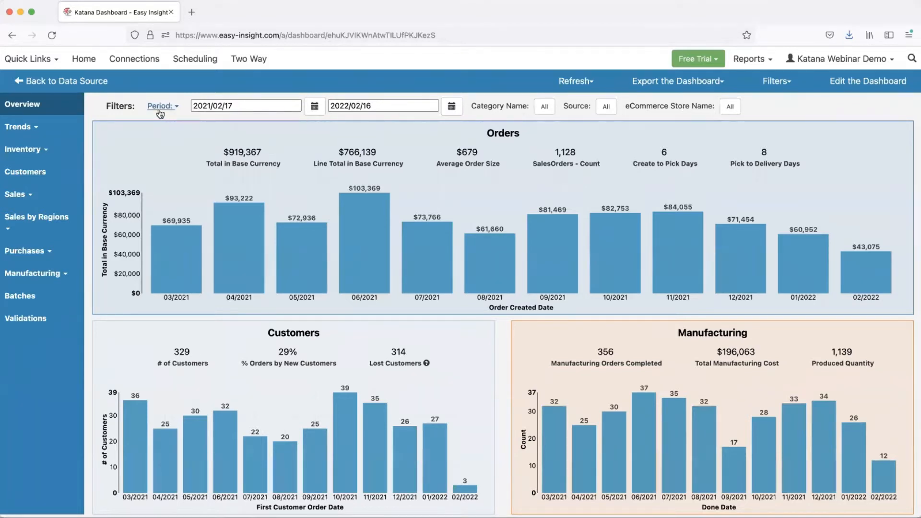
{"action": "left_click", "coordinate": [160, 109]}
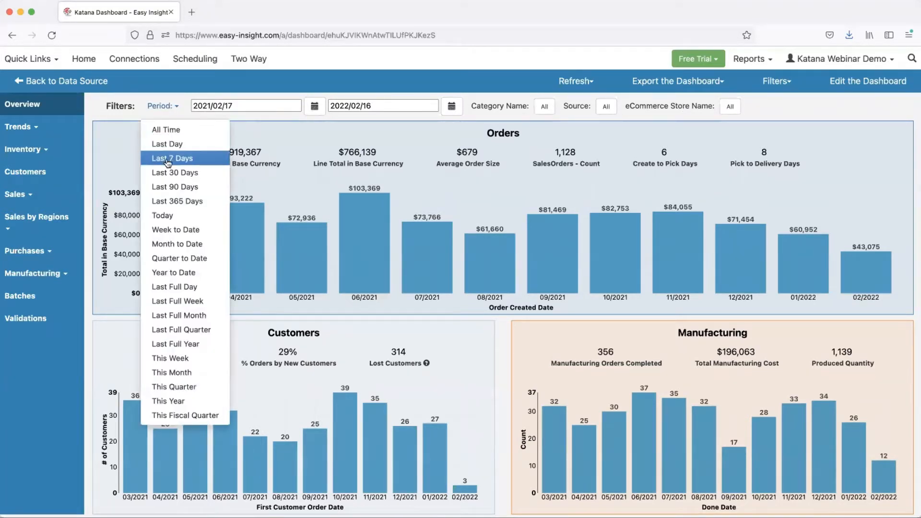
{"action": "left_click", "coordinate": [168, 189]}
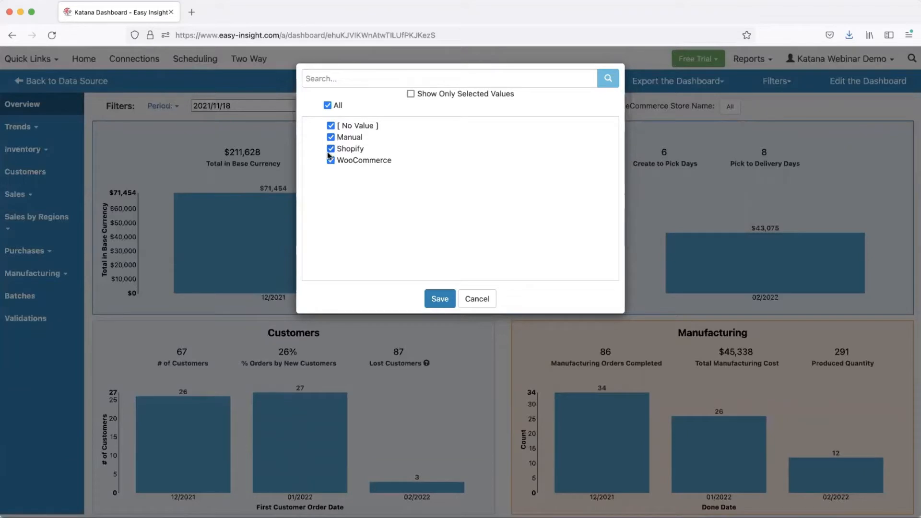
Step: Dismiss the Source filter choices without changes and view the order details behind the 12/2021 bar of the Orders chart
{"action": "left_click", "coordinate": [663, 117]}
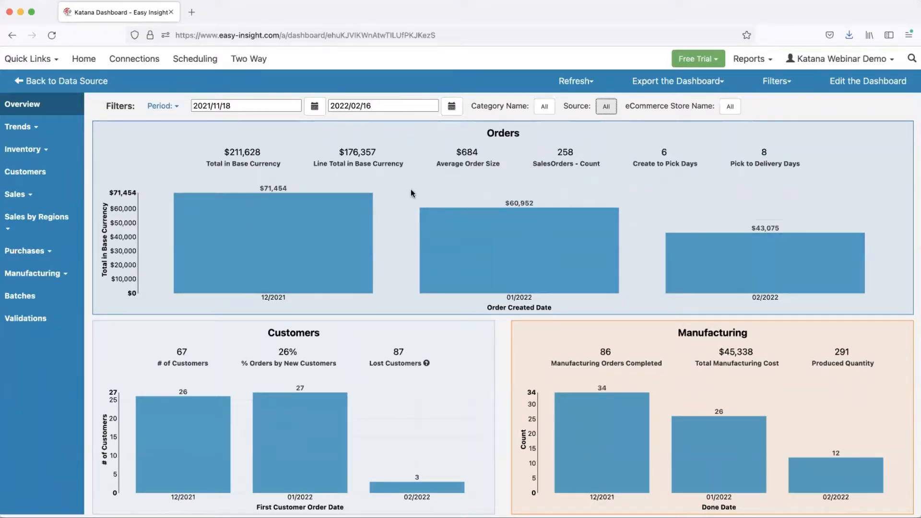
{"action": "left_click", "coordinate": [303, 228]}
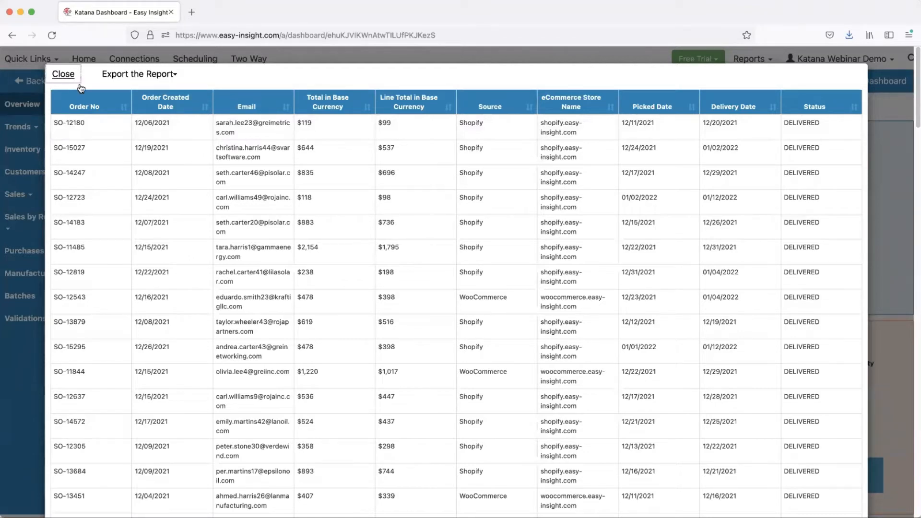
{"action": "left_click", "coordinate": [64, 76]}
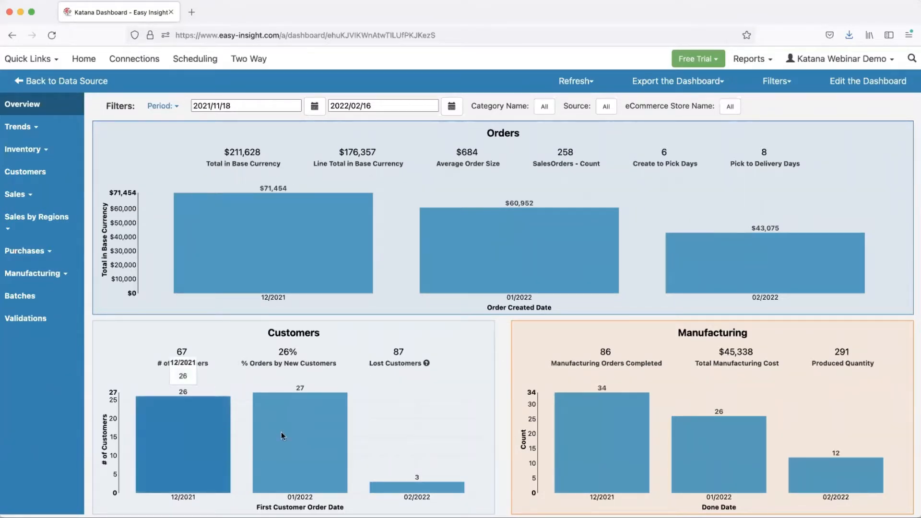
{"action": "mouse_move", "coordinate": [341, 447]}
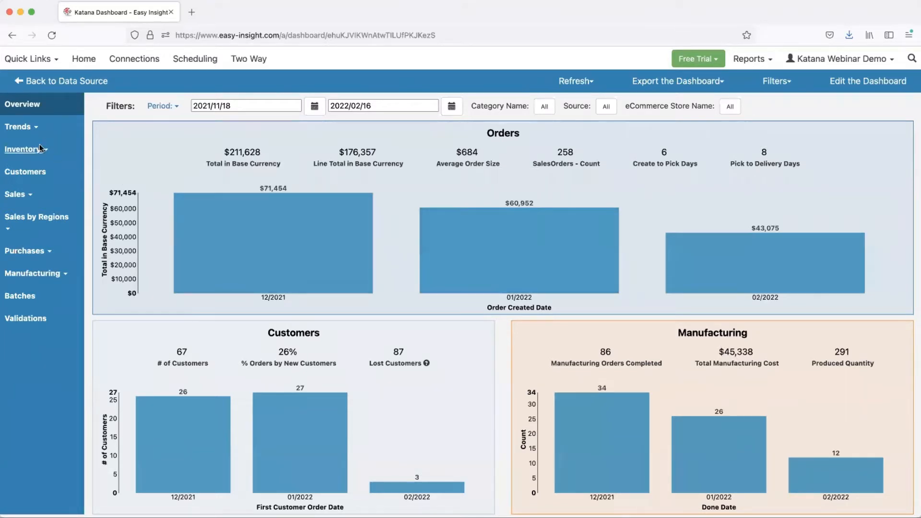
Step: View the Trend Charts report and examine the Average Order Size by Month chart
{"action": "left_click", "coordinate": [19, 126]}
{"action": "left_click", "coordinate": [53, 149]}
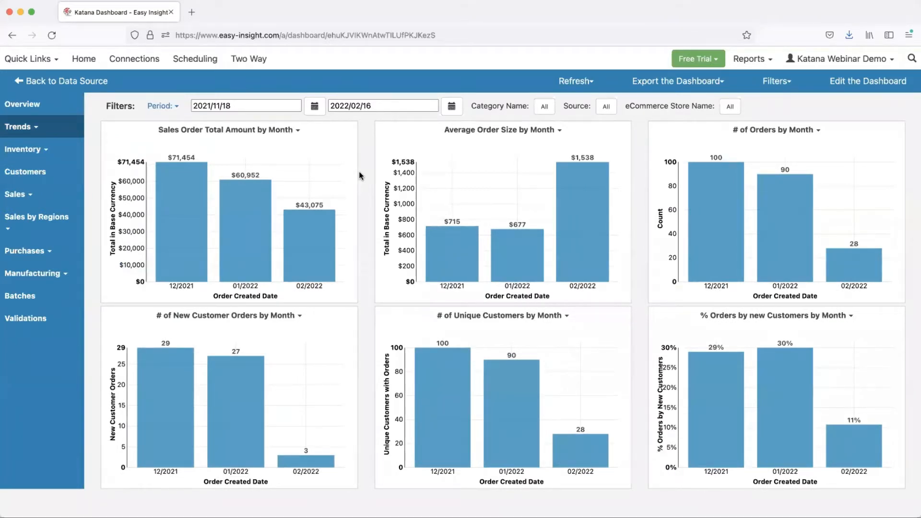
{"action": "mouse_move", "coordinate": [590, 250]}
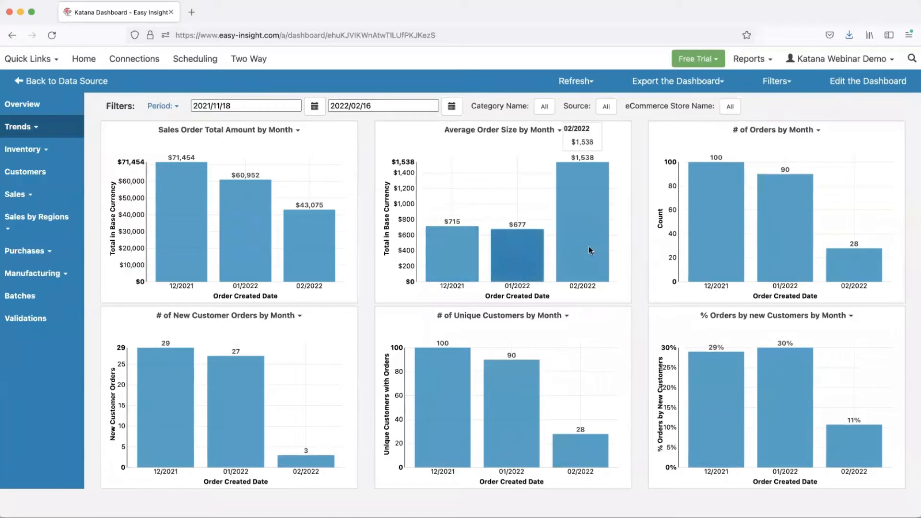
Step: View the Sales Trends report comparing two periods, followed by the Seasonal Sales Trends chart
{"action": "left_click", "coordinate": [20, 127]}
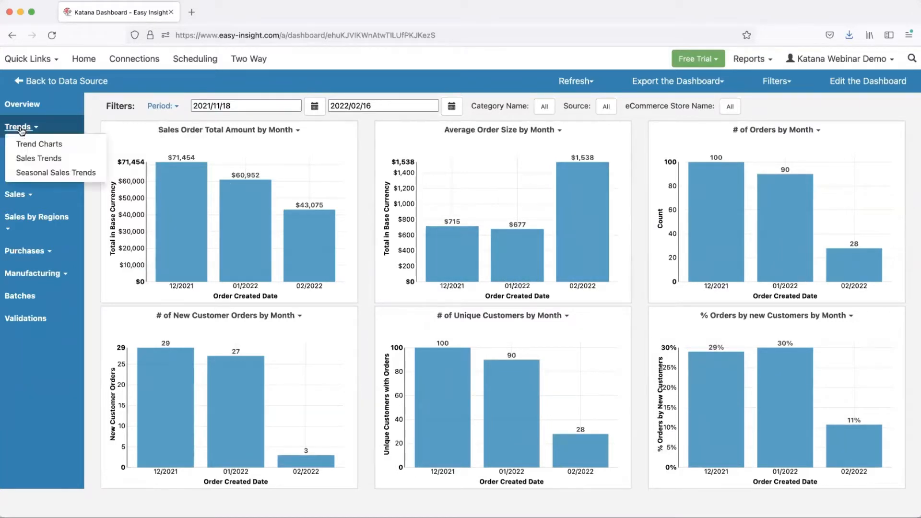
{"action": "left_click", "coordinate": [27, 158]}
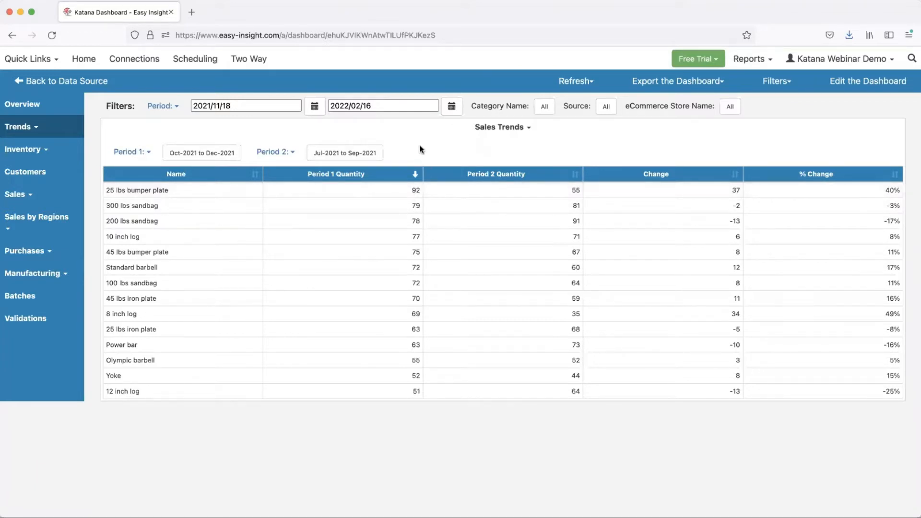
{"action": "left_click", "coordinate": [43, 132]}
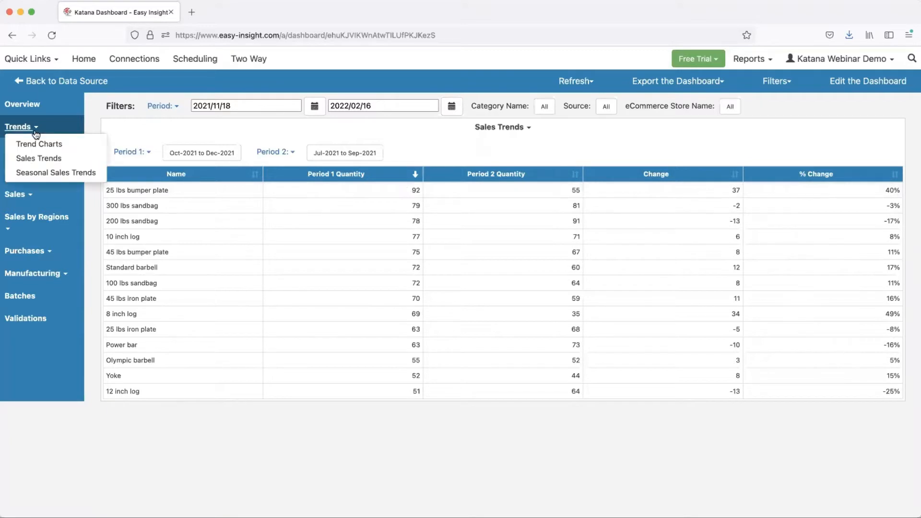
{"action": "left_click", "coordinate": [45, 171]}
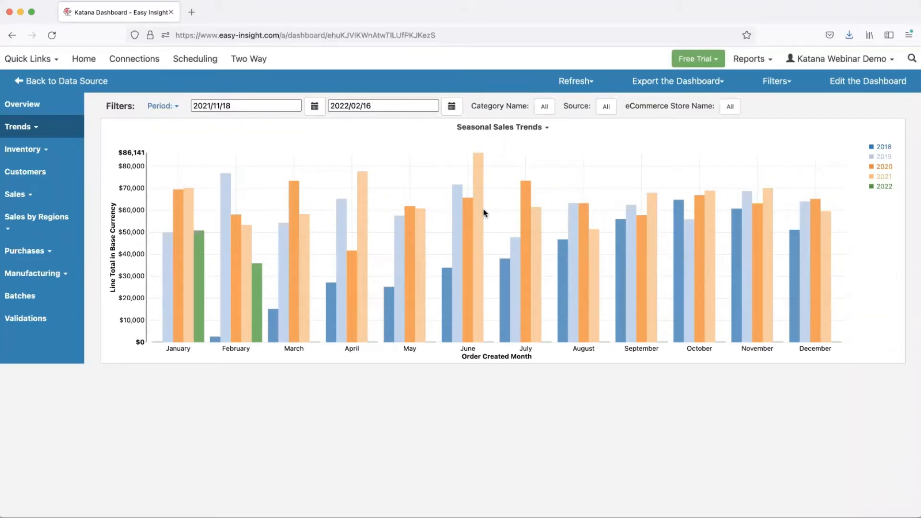
Step: View the Inventory Demand report and examine its columns through Days of Inventory and Out of Stock Date
{"action": "left_click", "coordinate": [33, 149]}
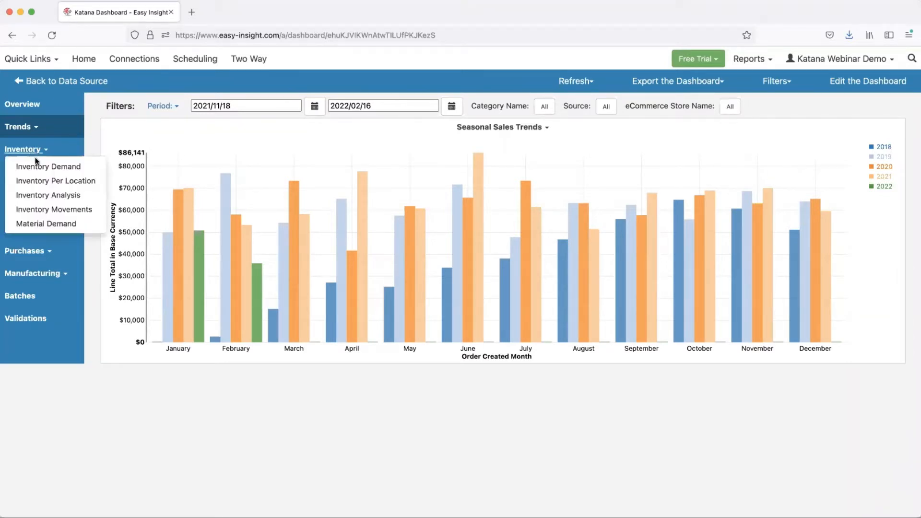
{"action": "left_click", "coordinate": [37, 167]}
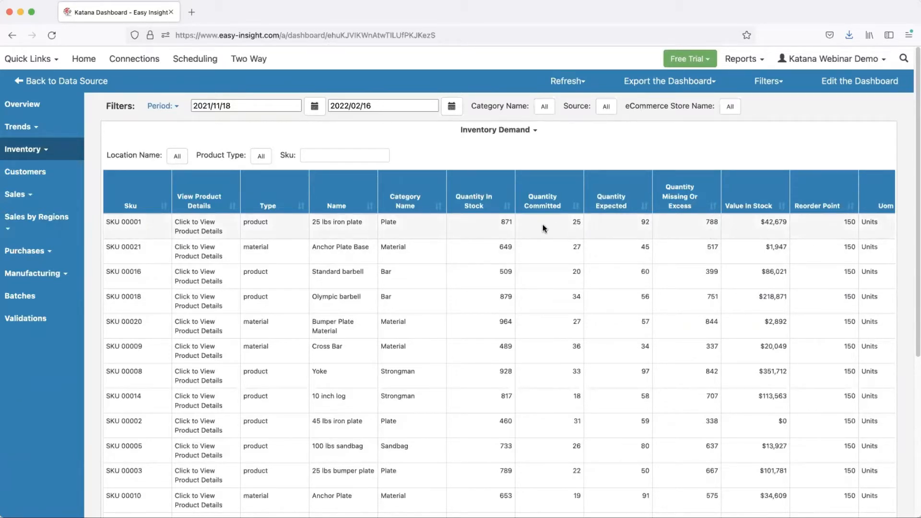
{"action": "mouse_move", "coordinate": [687, 224]}
{"action": "left_mouse_down"}
{"action": "mouse_move", "coordinate": [842, 234]}
{"action": "mouse_move", "coordinate": [762, 219]}
{"action": "mouse_move", "coordinate": [681, 148]}
{"action": "mouse_move", "coordinate": [689, 159]}
{"action": "left_mouse_up"}
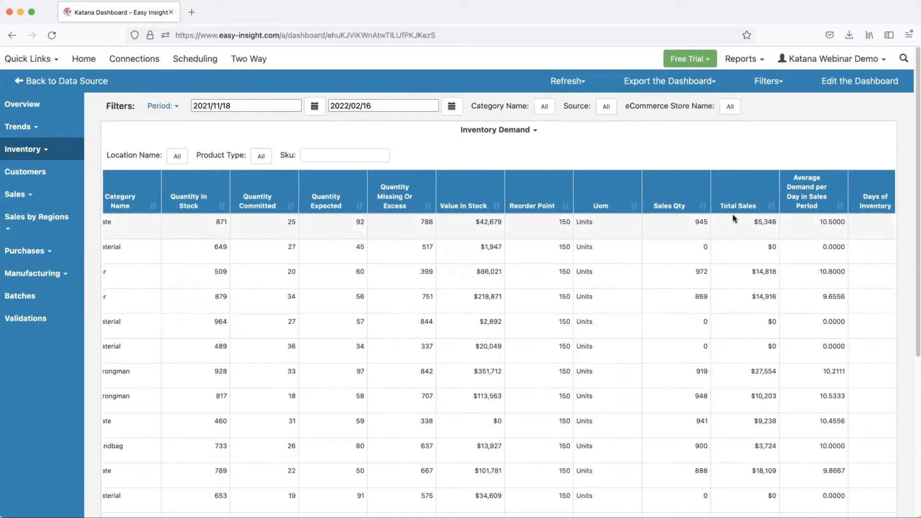
{"action": "left_click_drag", "start_coordinate": [738, 249], "coordinate": [892, 280]}
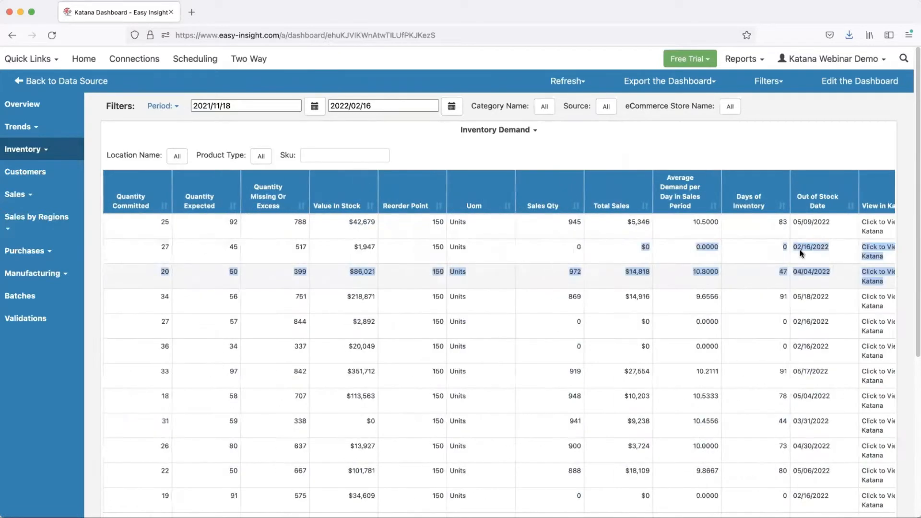
{"action": "left_click_drag", "start_coordinate": [799, 254], "coordinate": [715, 149]}
{"action": "left_click", "coordinate": [715, 148]}
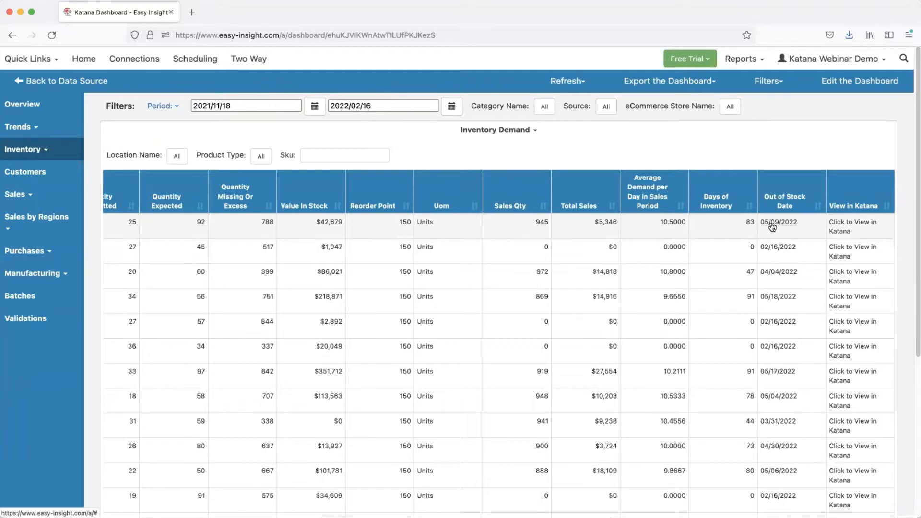
Step: View the Inventory Per Location report
{"action": "left_click", "coordinate": [42, 150]}
{"action": "left_click", "coordinate": [305, 130]}
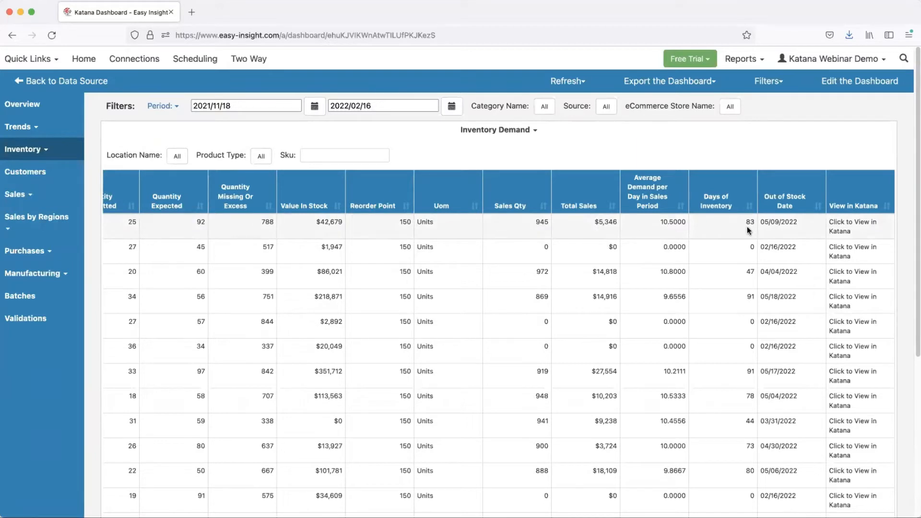
{"action": "left_click", "coordinate": [22, 149]}
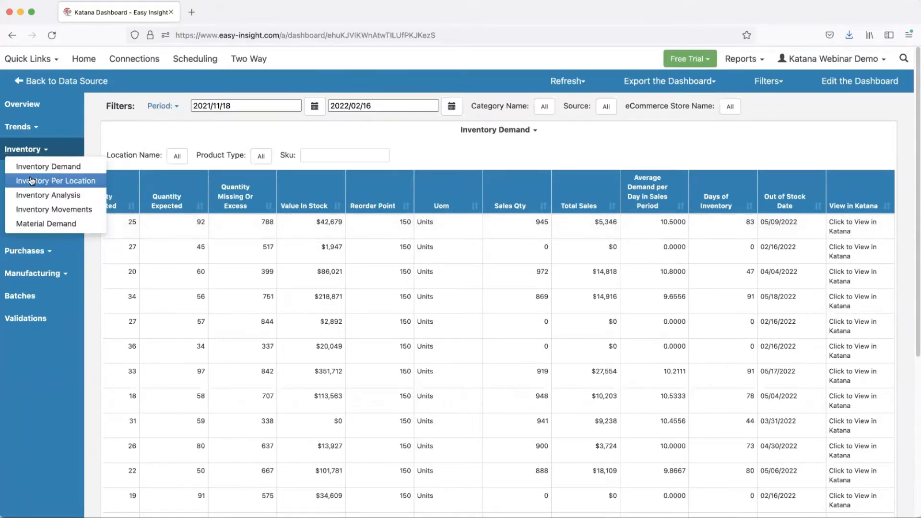
{"action": "left_click", "coordinate": [29, 179]}
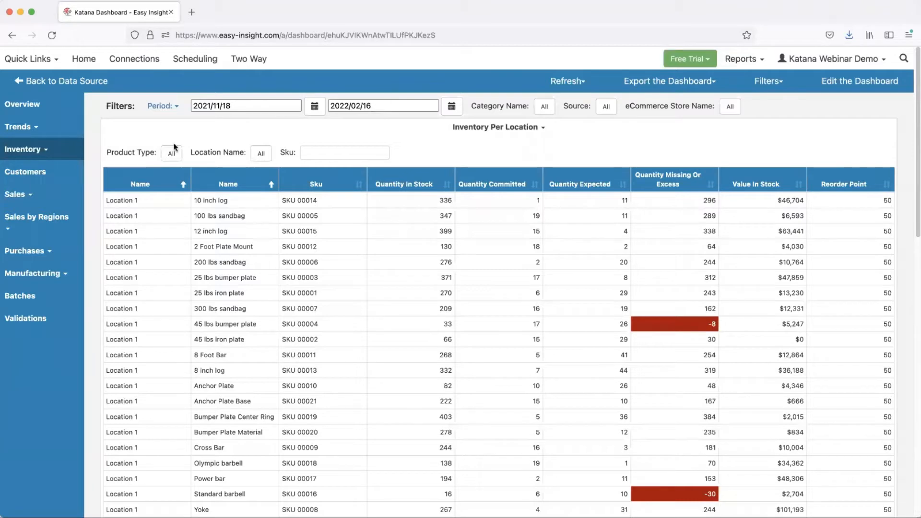
Step: Show the Inventory Analysis report and sort it by Value in Stock ABC in ascending order
{"action": "left_click", "coordinate": [27, 156]}
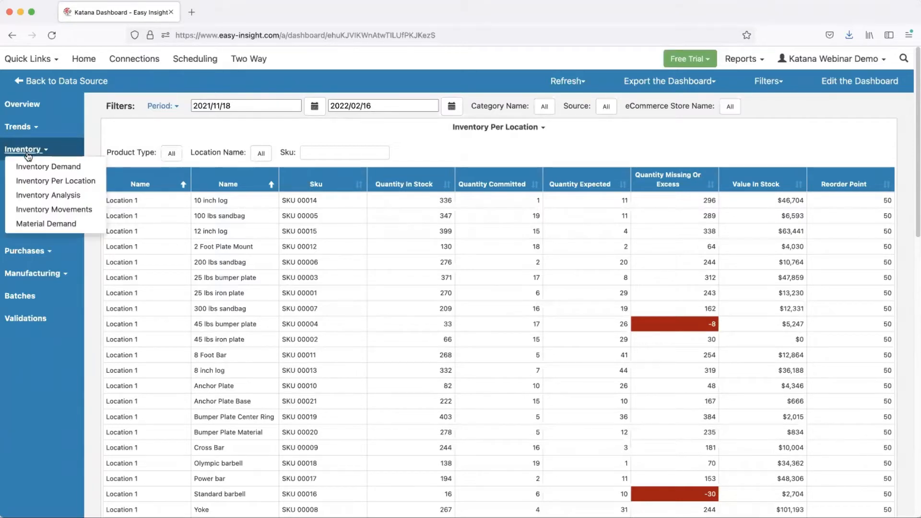
{"action": "left_click", "coordinate": [54, 197]}
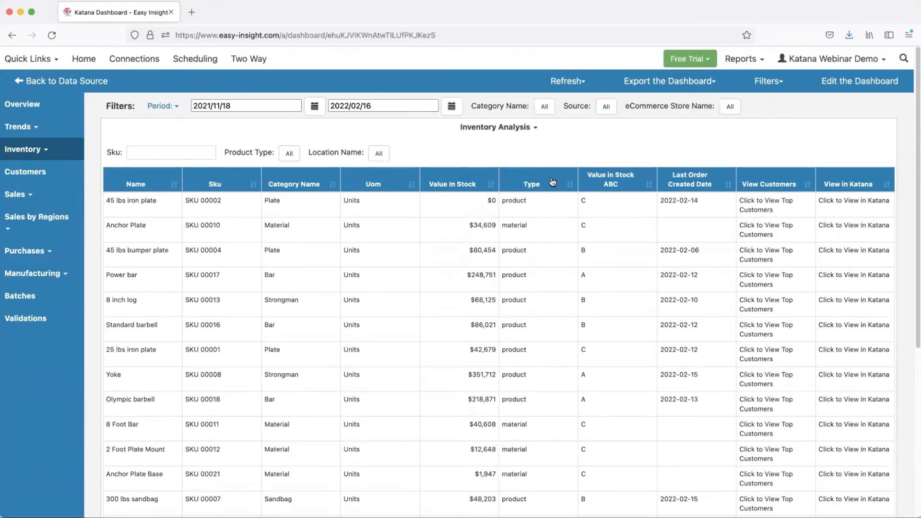
{"action": "left_click", "coordinate": [608, 183]}
{"action": "left_click", "coordinate": [608, 183]}
{"action": "left_click", "coordinate": [608, 183]}
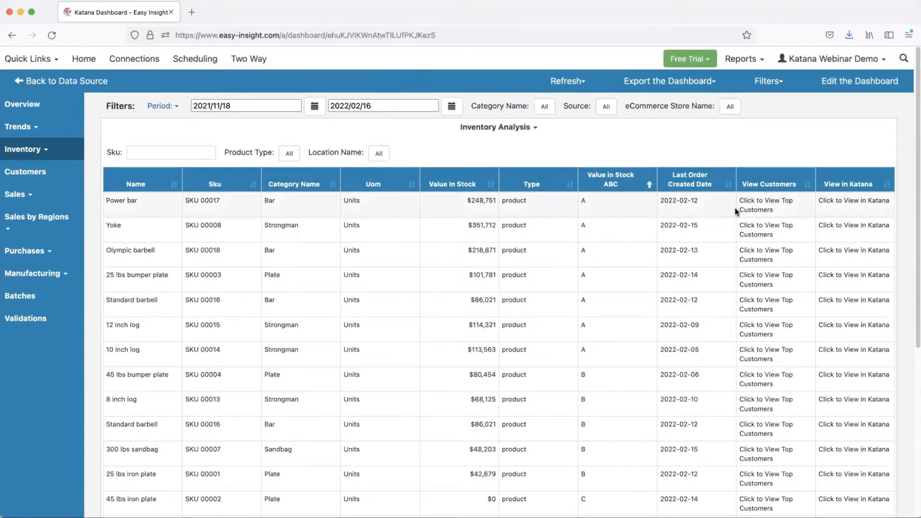
Step: View the Material Demand report and examine its columns through Quantity Used in Builds
{"action": "left_click", "coordinate": [24, 149]}
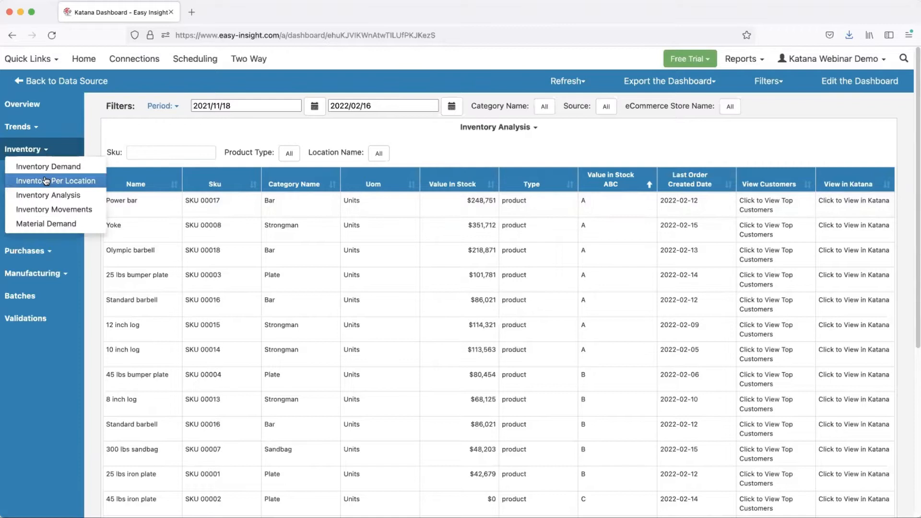
{"action": "left_click", "coordinate": [57, 226]}
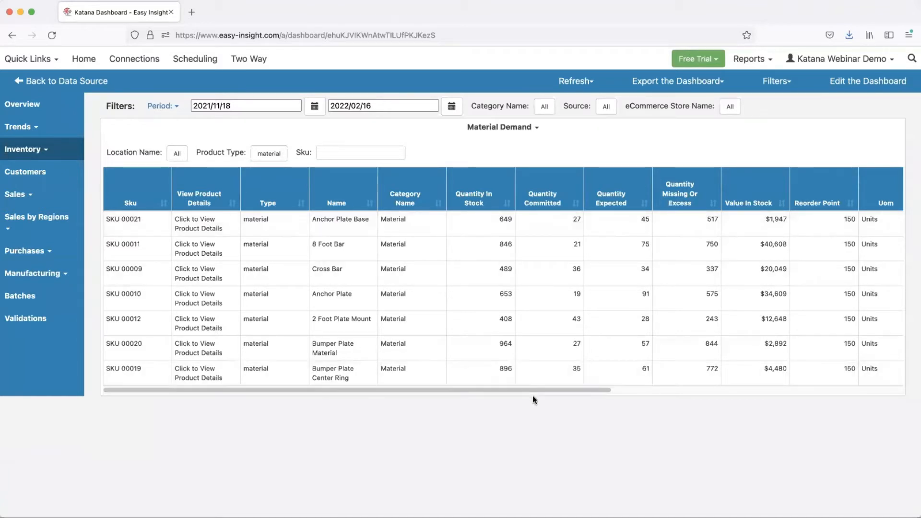
{"action": "left_click_drag", "start_coordinate": [557, 389], "coordinate": [656, 390]}
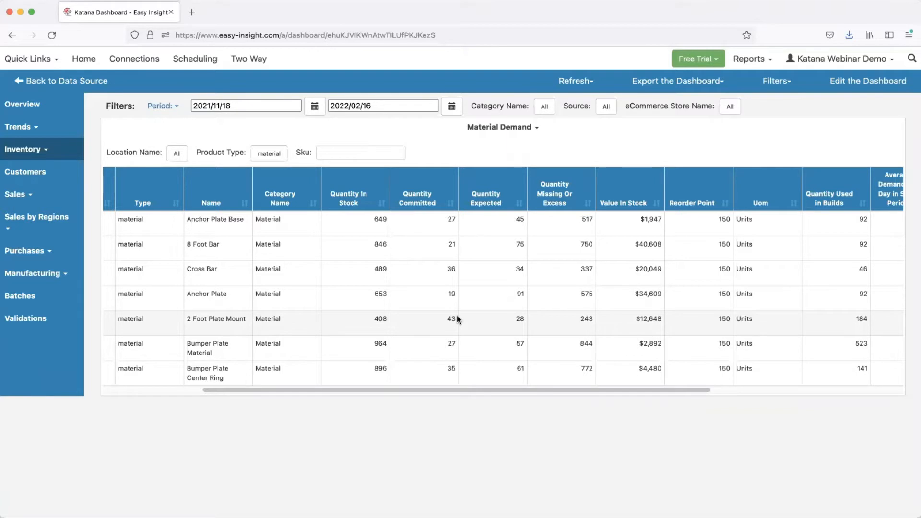
Step: Show the Inventory Movements report and filter it to batch number 20 only
{"action": "left_click", "coordinate": [33, 149]}
{"action": "left_click", "coordinate": [46, 208]}
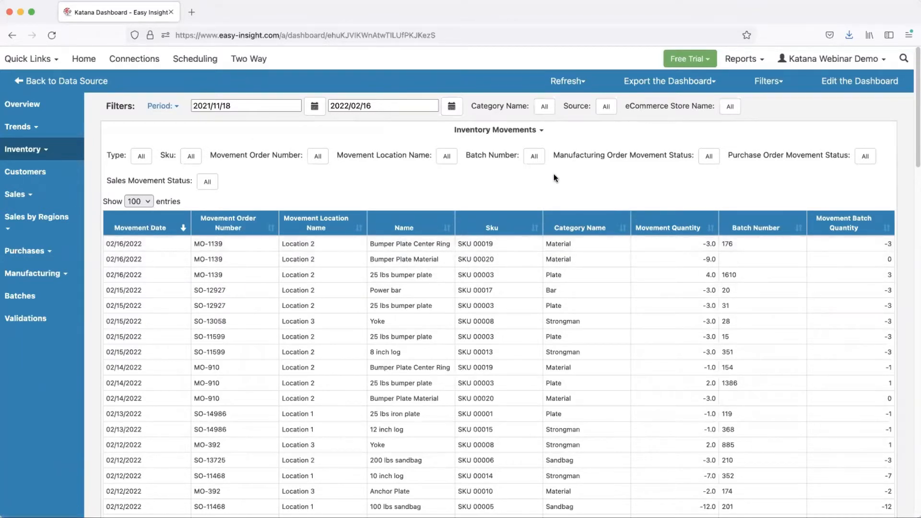
{"action": "left_click", "coordinate": [533, 157]}
{"action": "type", "text": "20"}
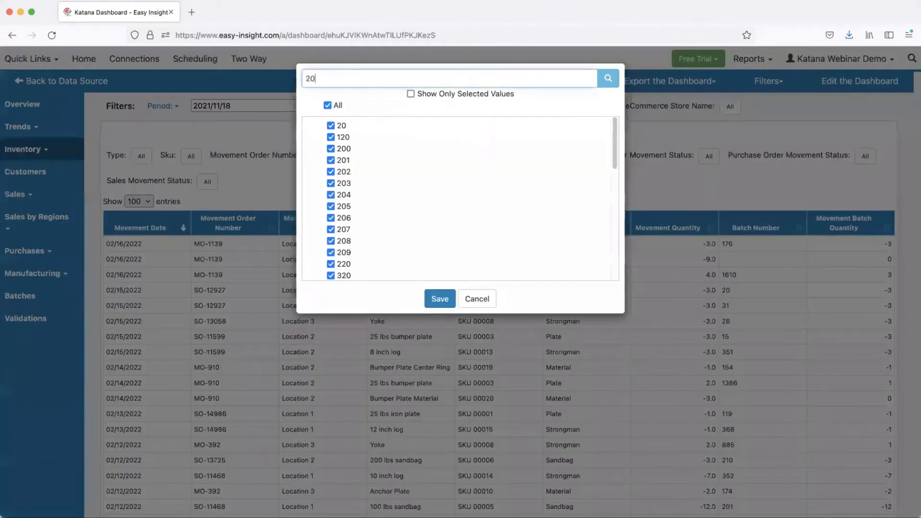
{"action": "left_click", "coordinate": [328, 105]}
{"action": "left_click", "coordinate": [330, 125]}
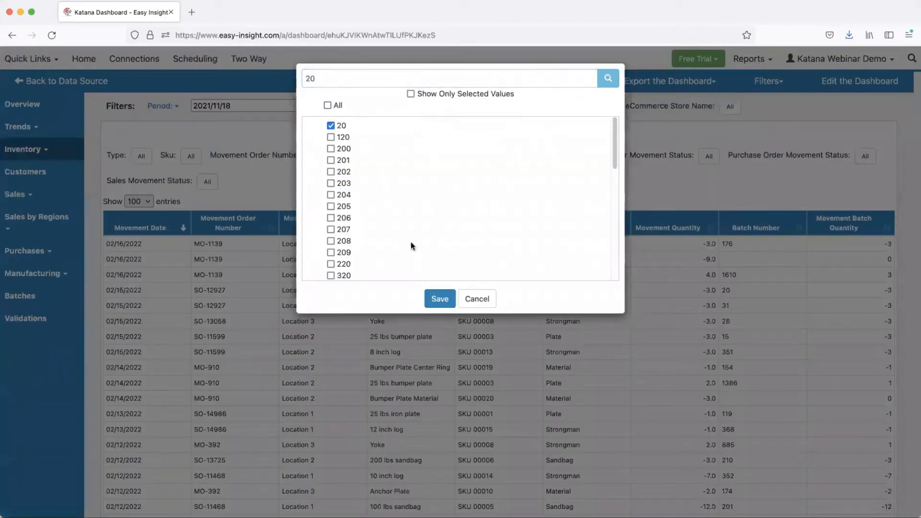
{"action": "left_click", "coordinate": [437, 299]}
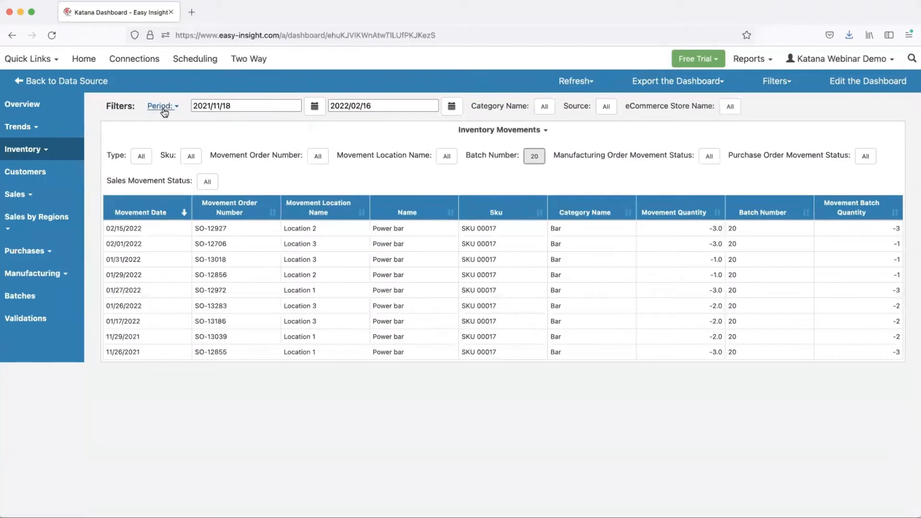
Step: Set the period's start date to 2016/11/18 and look through the batch's older movements
{"action": "left_click", "coordinate": [207, 106]}
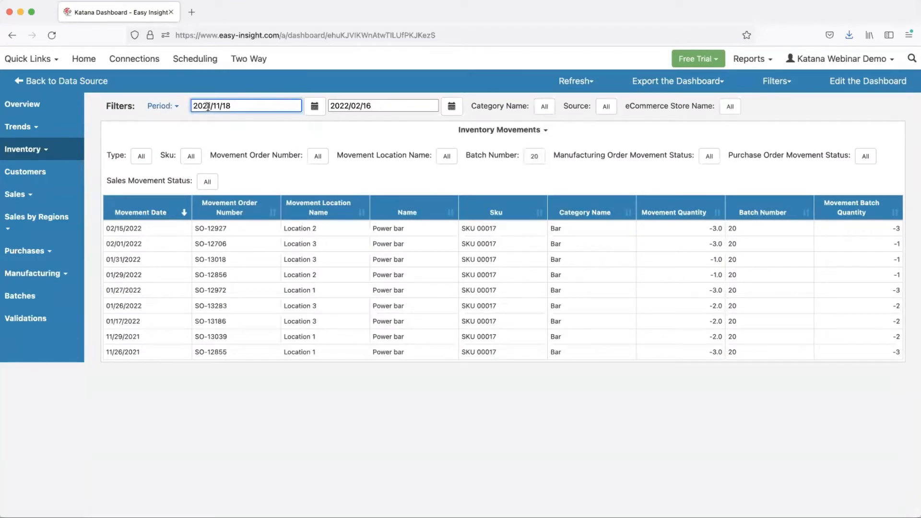
{"action": "key", "text": "BackSpace"}
{"action": "key", "text": "BackSpace"}
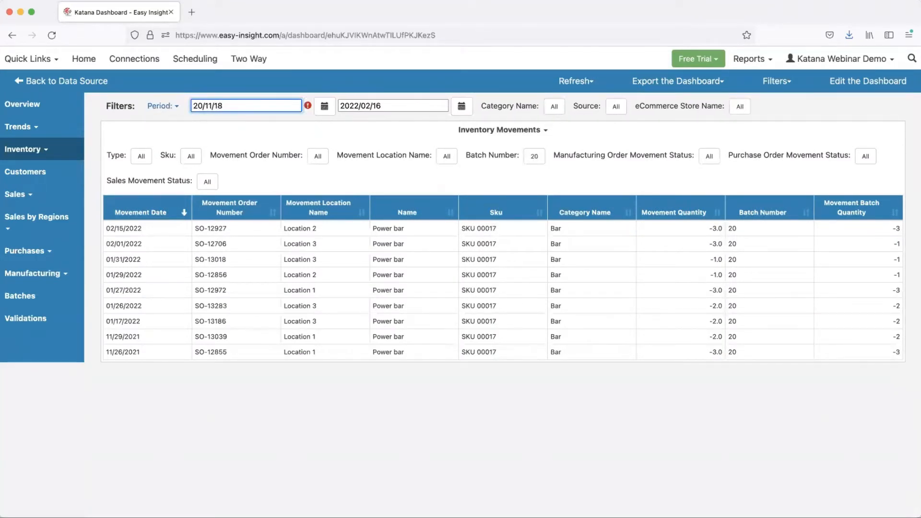
{"action": "type", "text": "16"}
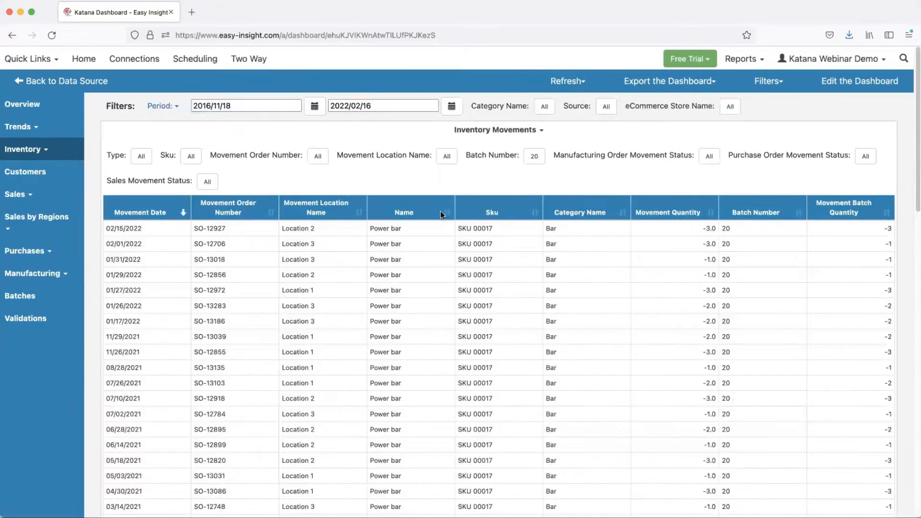
{"action": "scroll", "coordinate": [476, 284], "scroll_direction": "down", "scroll_amount": 15}
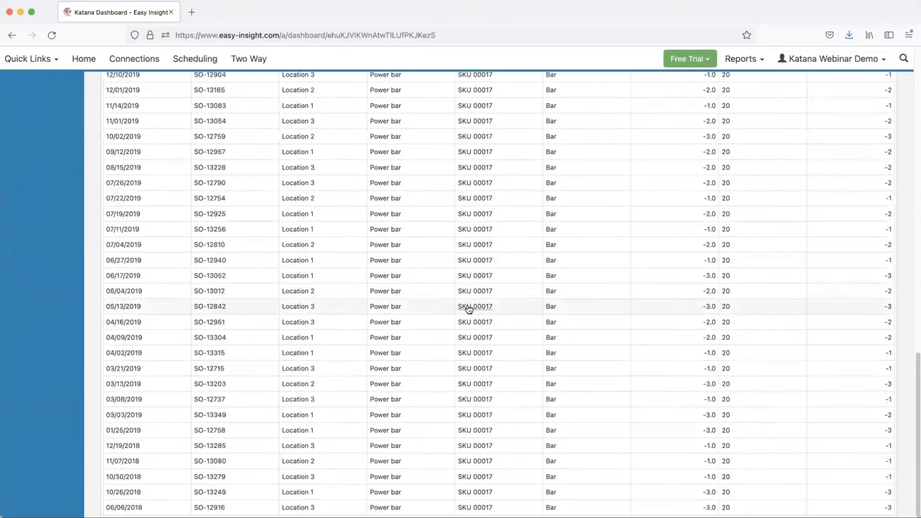
{"action": "scroll", "coordinate": [448, 324], "scroll_direction": "up", "scroll_amount": 10}
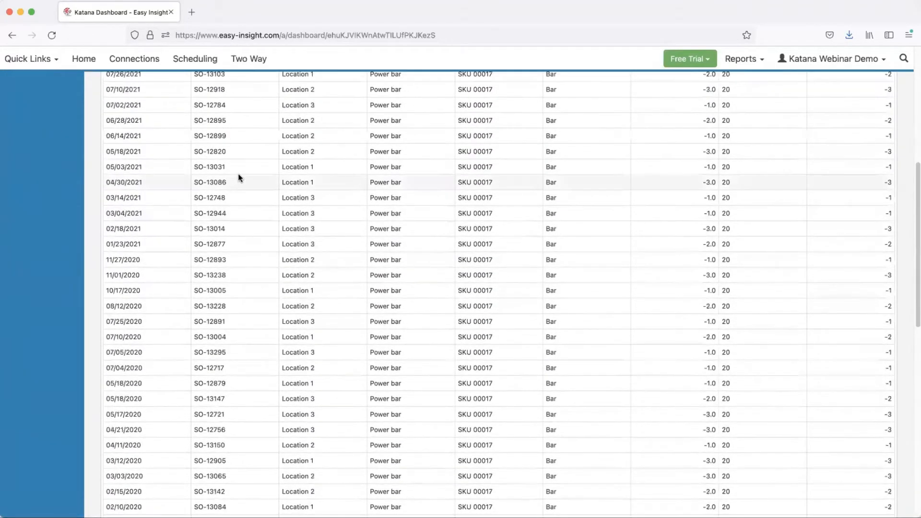
Step: Set the period's start date to 2015/11/18 and trace the batch's movements back to the earliest entry
{"action": "scroll", "coordinate": [239, 177], "scroll_direction": "up", "scroll_amount": 7}
{"action": "left_click", "coordinate": [210, 106]}
{"action": "key", "text": "BackSpace"}
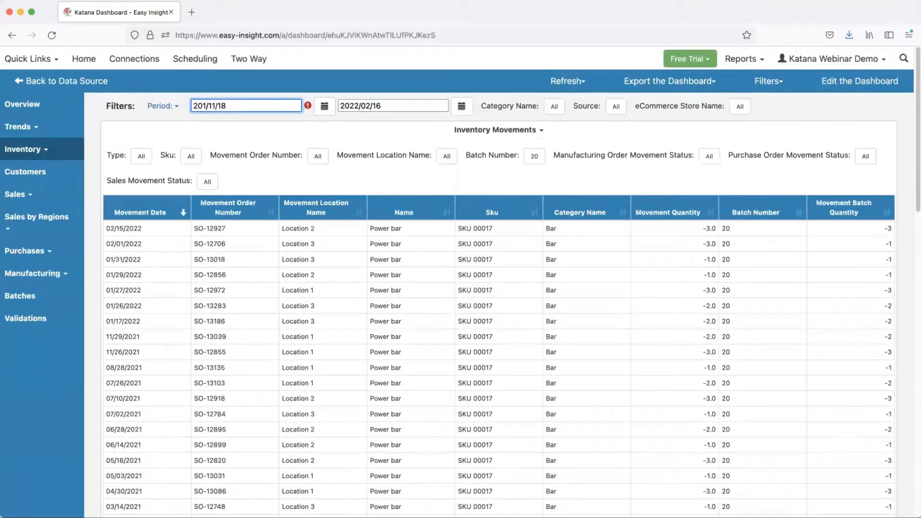
{"action": "type", "text": "7"}
{"action": "scroll", "coordinate": [392, 153], "scroll_direction": "down", "scroll_amount": 8}
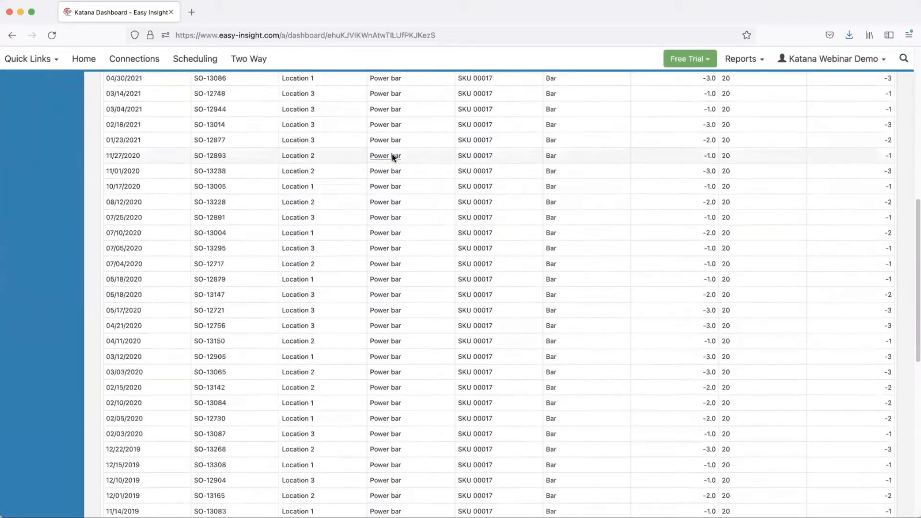
{"action": "scroll", "coordinate": [392, 157], "scroll_direction": "down", "scroll_amount": 8}
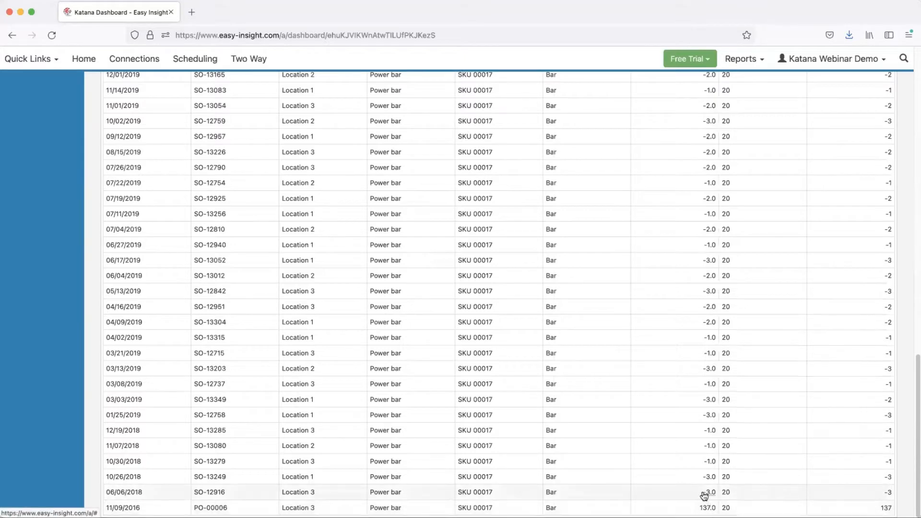
{"action": "scroll", "coordinate": [704, 494], "scroll_direction": "up", "scroll_amount": 1}
{"action": "scroll", "coordinate": [706, 427], "scroll_direction": "up", "scroll_amount": 4}
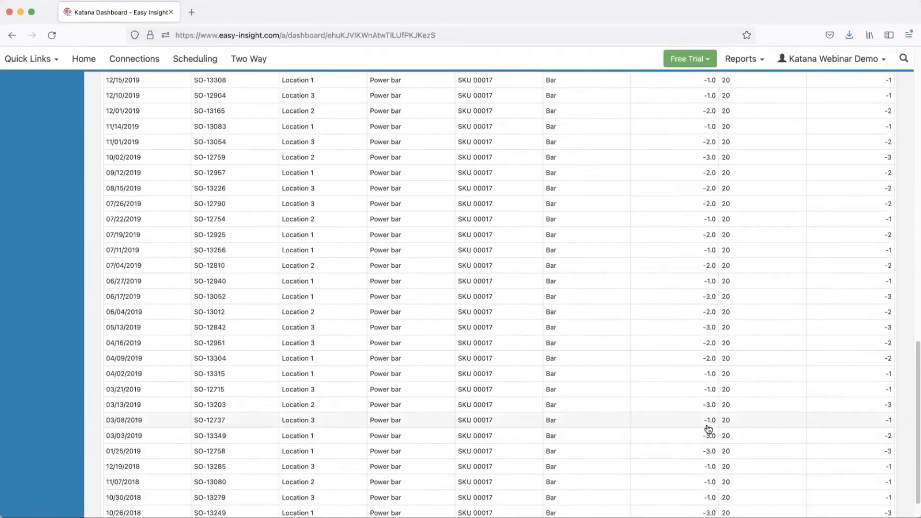
{"action": "scroll", "coordinate": [706, 423], "scroll_direction": "up", "scroll_amount": 20}
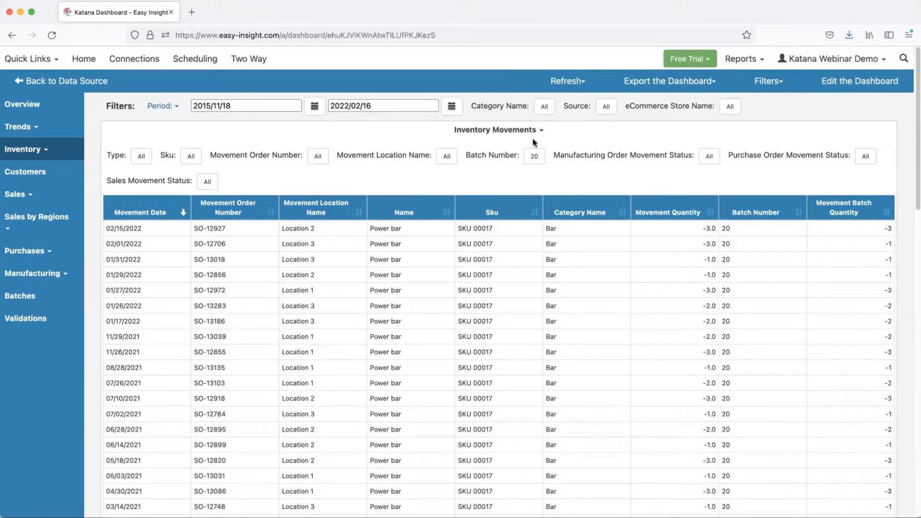
{"action": "left_click", "coordinate": [168, 108]}
{"action": "left_click", "coordinate": [168, 109]}
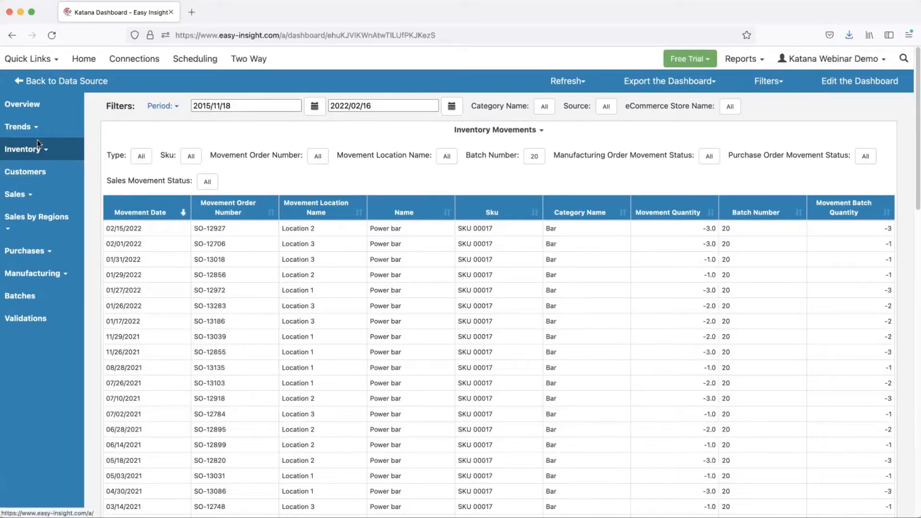
Step: View the Customers report and look at the top products of the fourth listed customer
{"action": "left_click", "coordinate": [27, 175]}
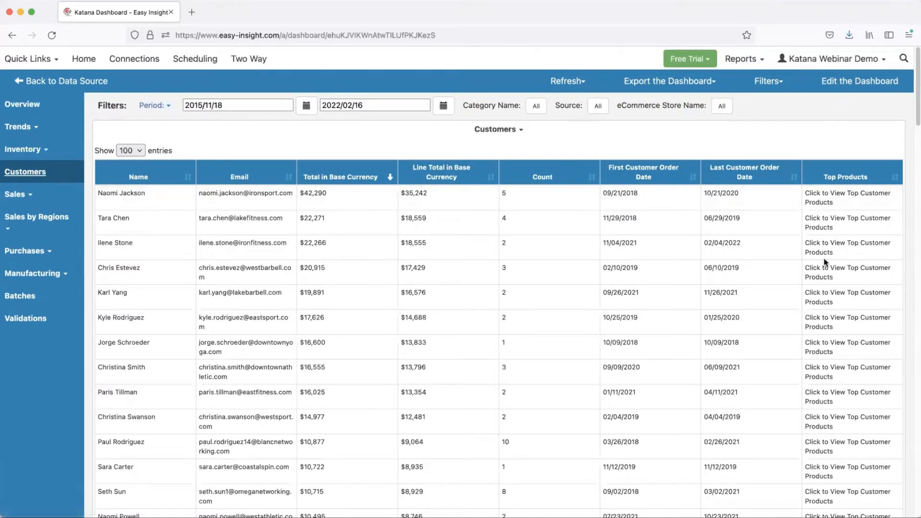
{"action": "left_click", "coordinate": [825, 279]}
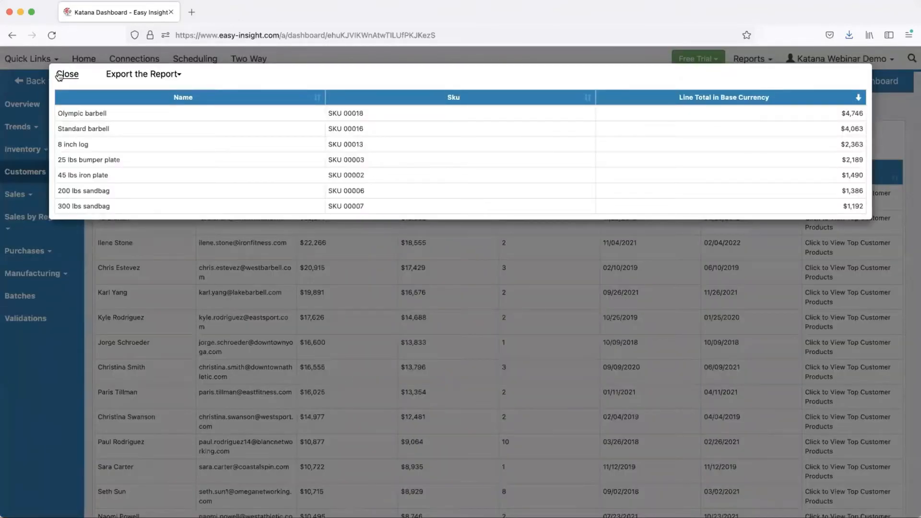
{"action": "left_click", "coordinate": [67, 74]}
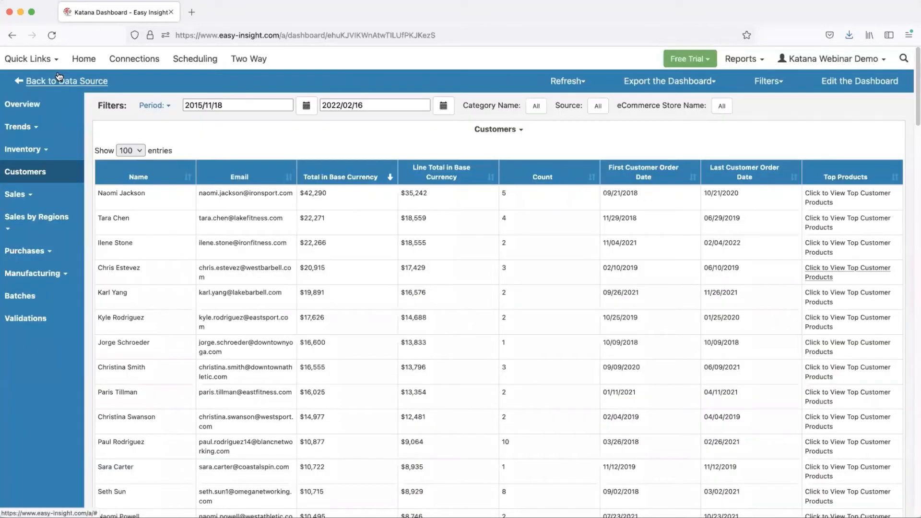
Step: Show the Sales Orders report and set the dashboard period to 2021/11/18 through 2022/02/16
{"action": "left_click", "coordinate": [26, 194]}
{"action": "left_click", "coordinate": [33, 211]}
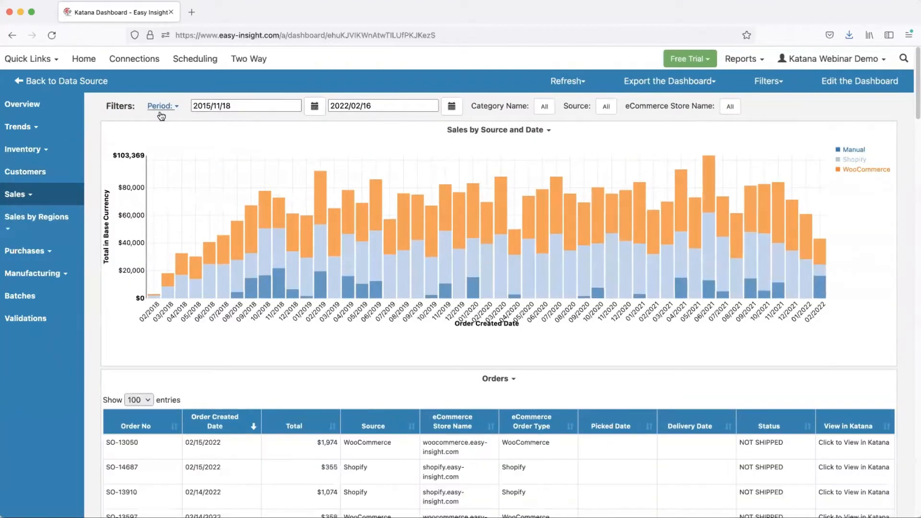
{"action": "left_click", "coordinate": [160, 106]}
{"action": "left_click", "coordinate": [175, 187]}
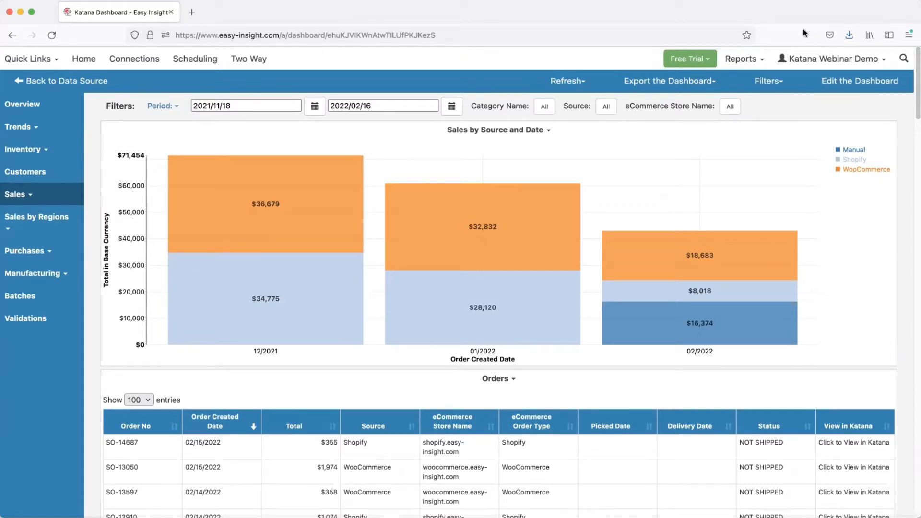
Step: Examine the orders behind the 12/2021 WooCommerce bar in Sales by Source and Date, and view the Orders table
{"action": "scroll", "coordinate": [640, 126], "scroll_direction": "down", "scroll_amount": 2}
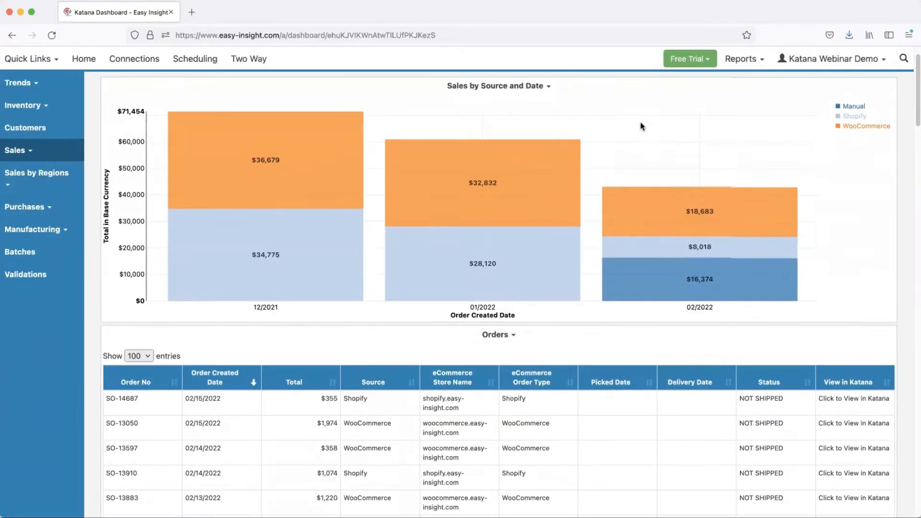
{"action": "scroll", "coordinate": [641, 126], "scroll_direction": "up", "scroll_amount": 2}
{"action": "left_click", "coordinate": [329, 210]}
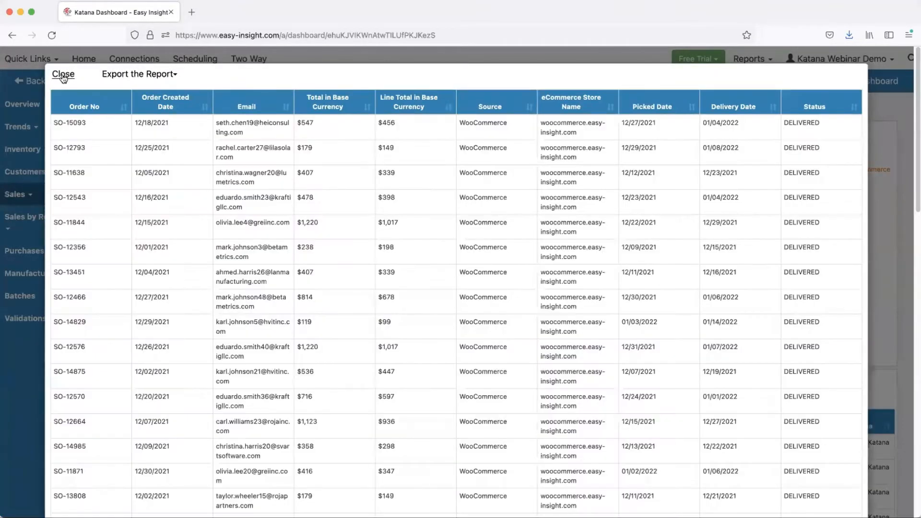
{"action": "left_click", "coordinate": [62, 75]}
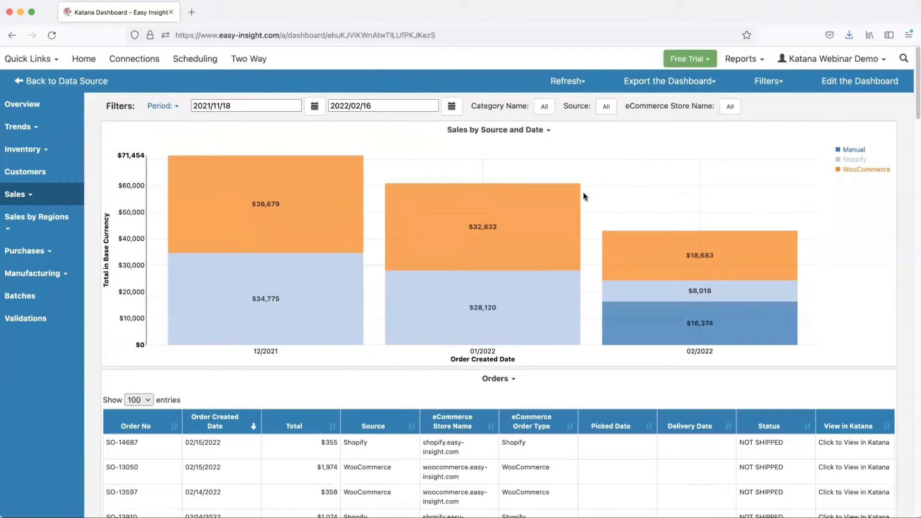
{"action": "scroll", "coordinate": [567, 244], "scroll_direction": "down", "scroll_amount": 3}
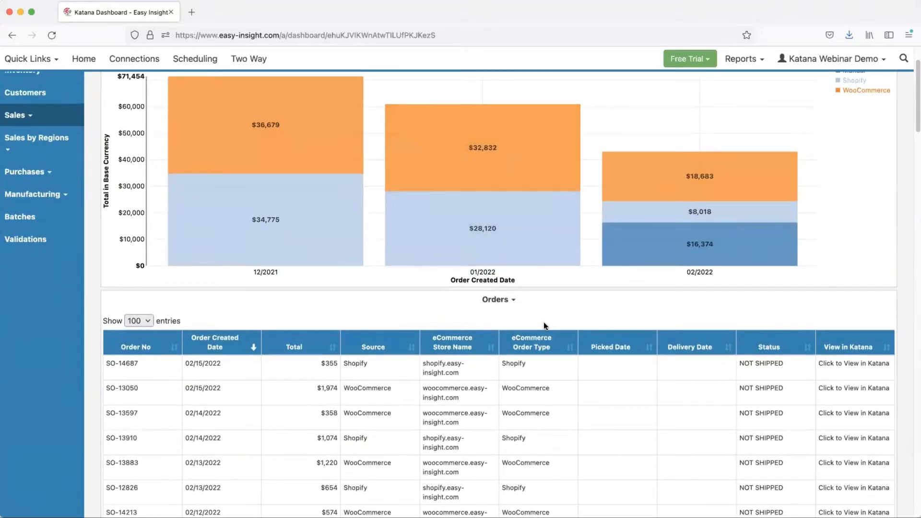
{"action": "scroll", "coordinate": [542, 321], "scroll_direction": "up", "scroll_amount": 3}
Step: View the Product sales report and examine its charts by category and product and by category and date
{"action": "left_click", "coordinate": [22, 196]}
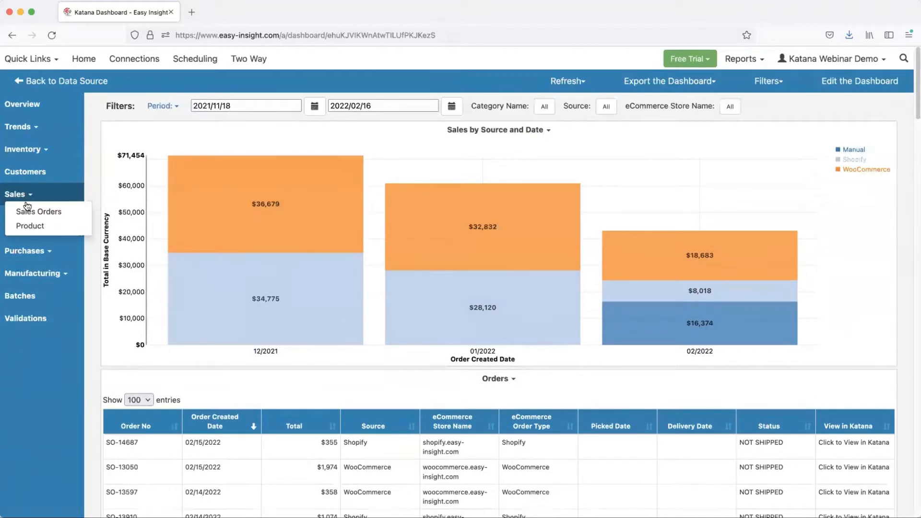
{"action": "left_click", "coordinate": [32, 226]}
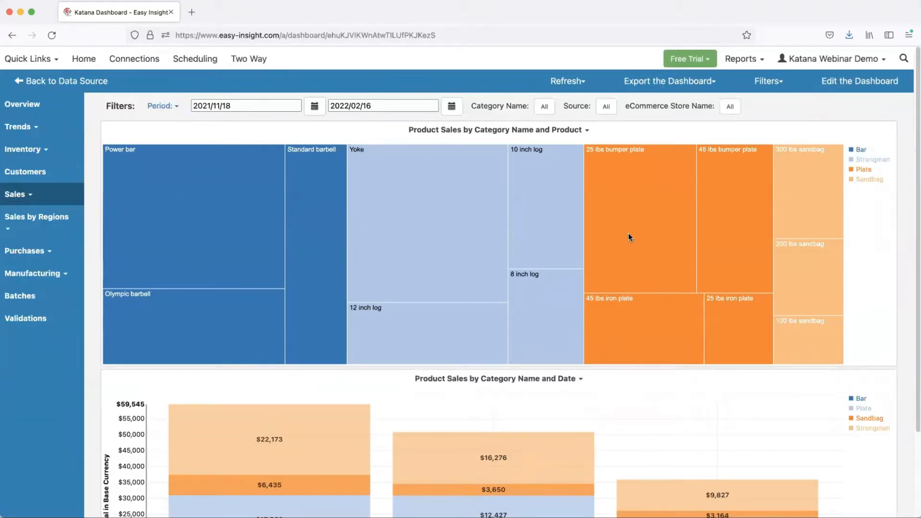
{"action": "scroll", "coordinate": [640, 409], "scroll_direction": "down", "scroll_amount": 3}
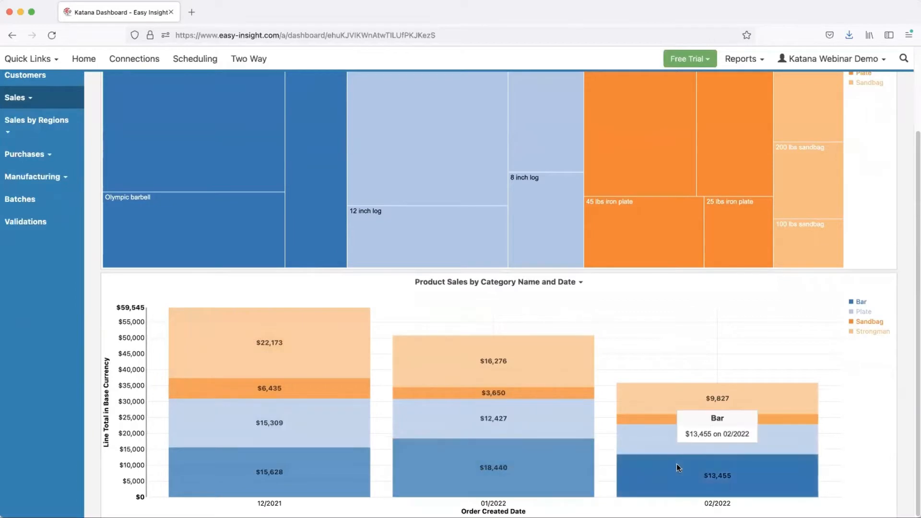
{"action": "scroll", "coordinate": [676, 388], "scroll_direction": "up", "scroll_amount": 3}
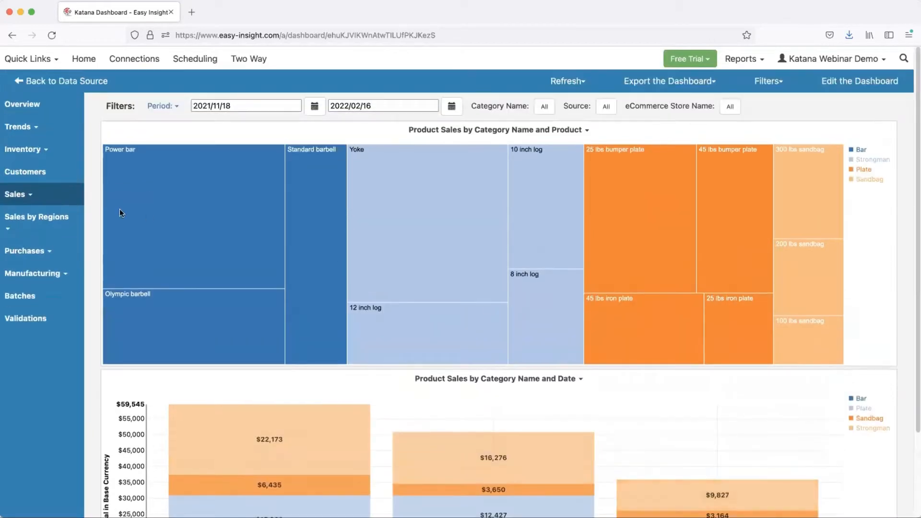
Step: View the Sales by Country report and examine its order total, category sales and product sales charts
{"action": "left_click", "coordinate": [46, 221]}
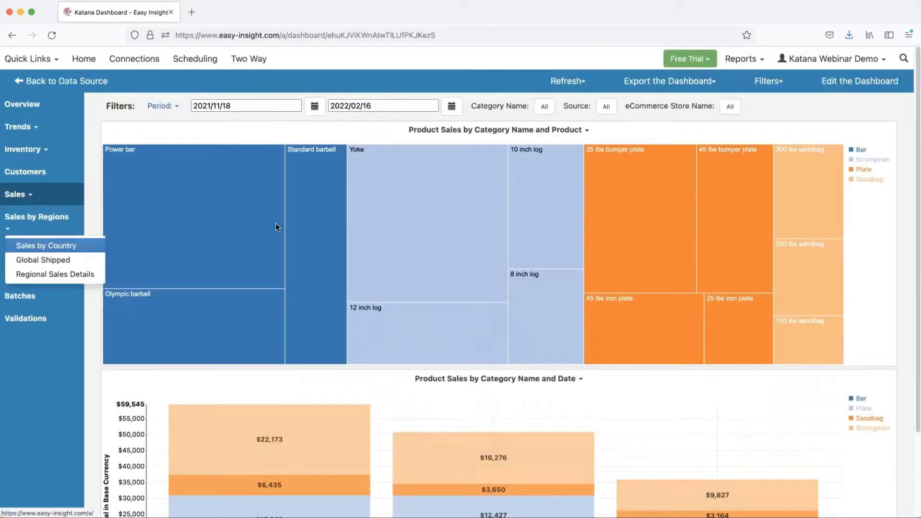
{"action": "left_click", "coordinate": [43, 243]}
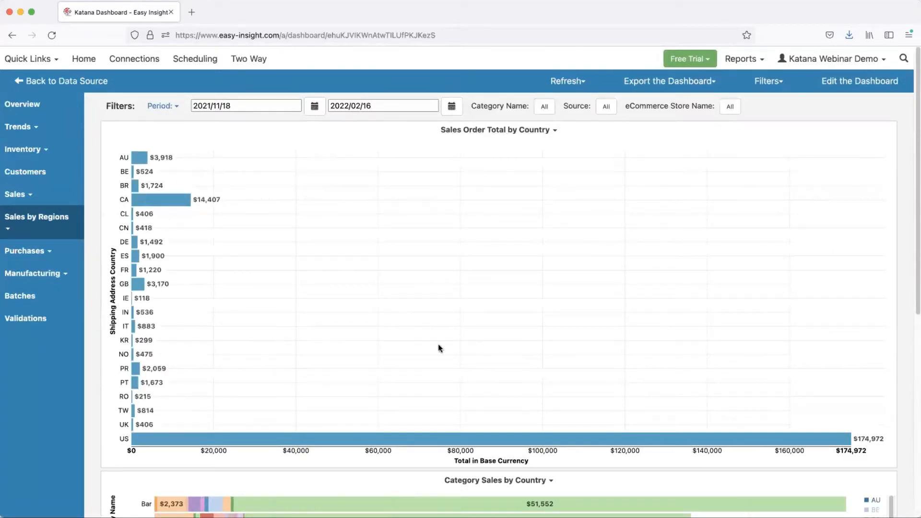
{"action": "scroll", "coordinate": [498, 331], "scroll_direction": "down", "scroll_amount": 3}
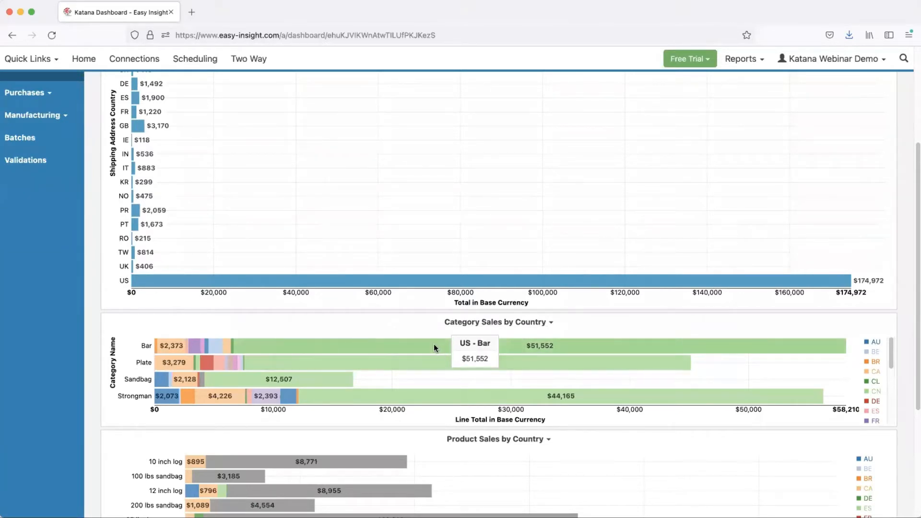
{"action": "scroll", "coordinate": [482, 377], "scroll_direction": "down", "scroll_amount": 2}
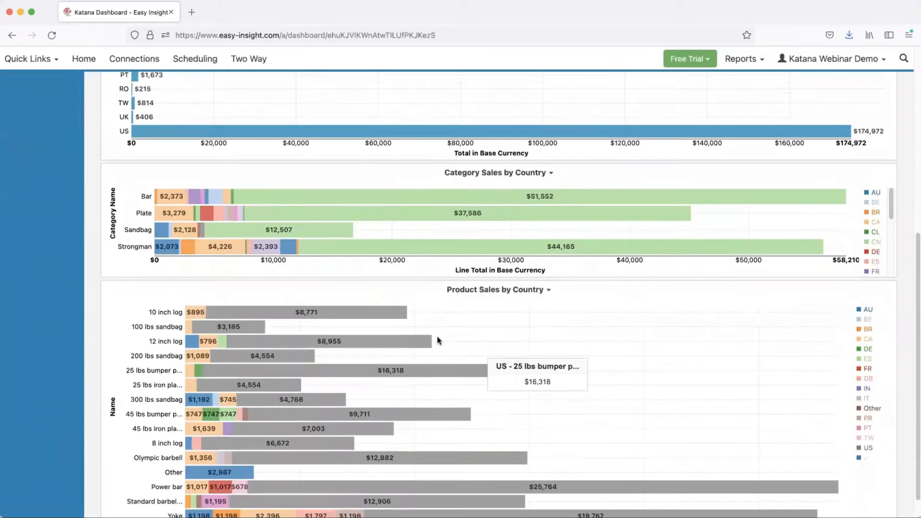
{"action": "scroll", "coordinate": [476, 300], "scroll_direction": "down", "scroll_amount": 2}
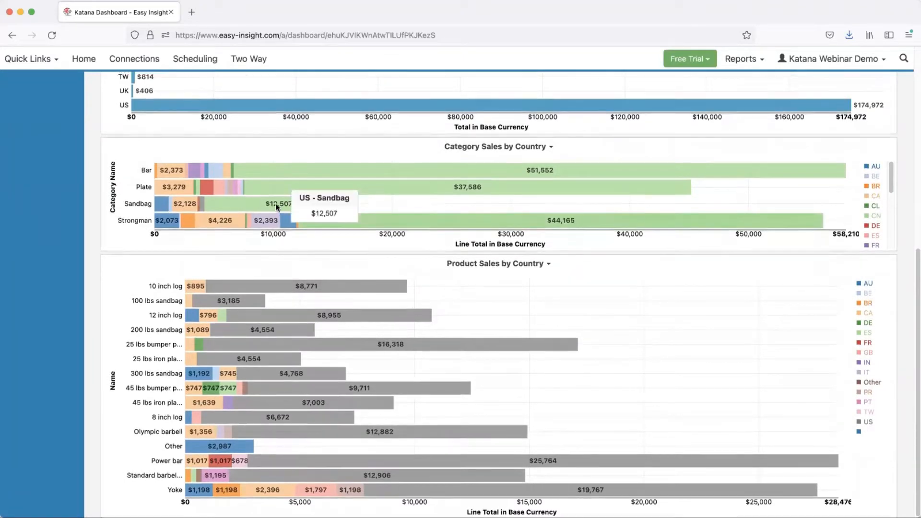
{"action": "scroll", "coordinate": [274, 202], "scroll_direction": "up", "scroll_amount": 8}
Step: View the Global Shipped map and examine the shipment clusters from North America across Europe to Asia
{"action": "left_click", "coordinate": [31, 222]}
{"action": "left_click", "coordinate": [44, 259]}
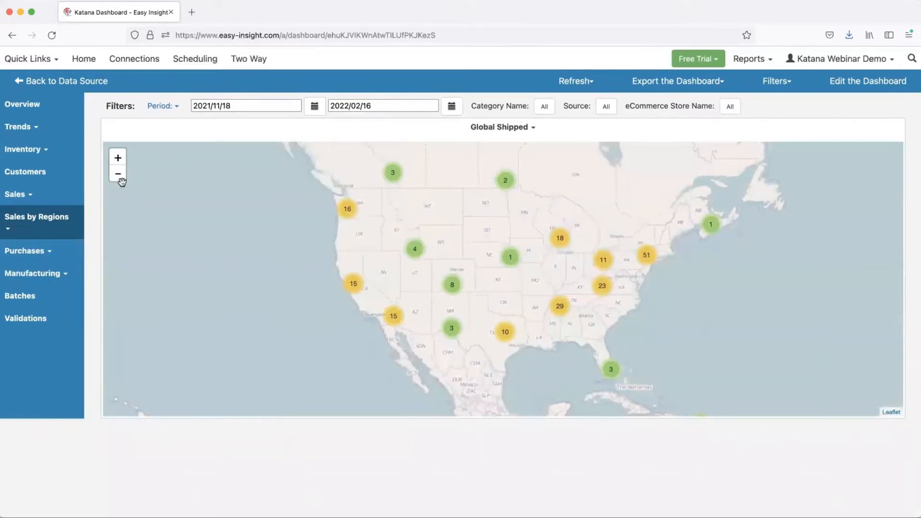
{"action": "left_click", "coordinate": [120, 178]}
{"action": "left_click_drag", "start_coordinate": [548, 259], "coordinate": [429, 259]}
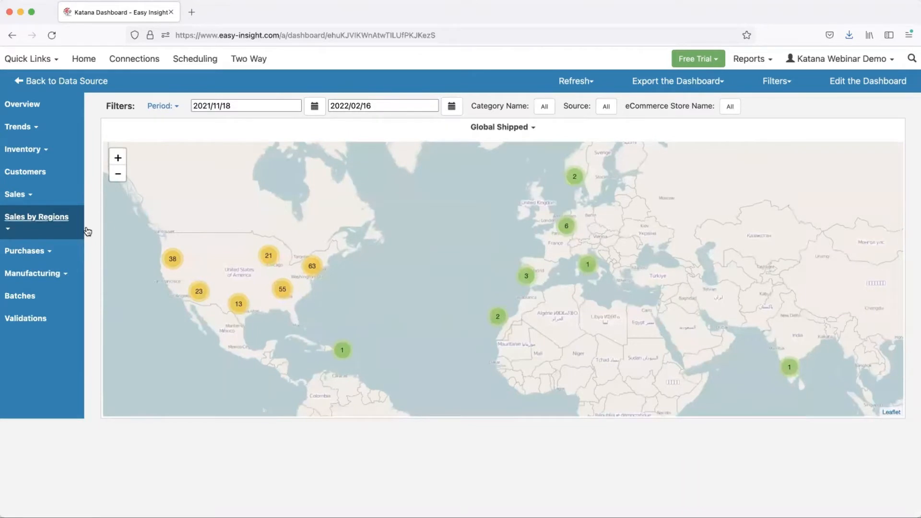
Step: View the Purchases Overview report and examine its supplier charts, outstanding order charts and Purchases table
{"action": "left_click", "coordinate": [29, 255]}
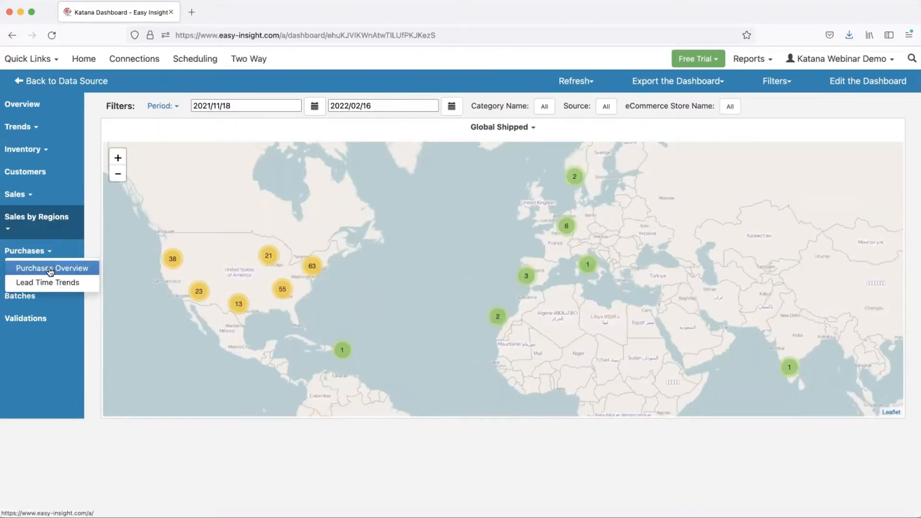
{"action": "left_click", "coordinate": [50, 269]}
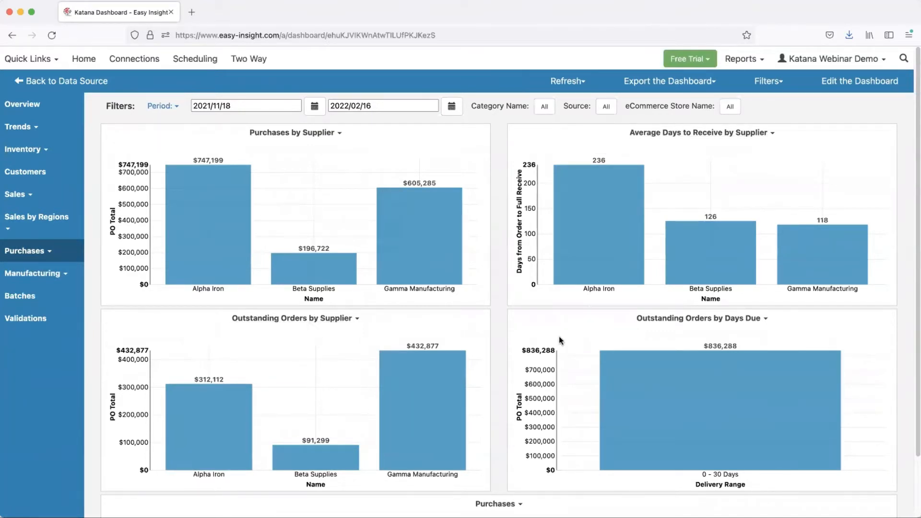
{"action": "scroll", "coordinate": [559, 336], "scroll_direction": "down", "scroll_amount": 3}
{"action": "mouse_move", "coordinate": [691, 301]}
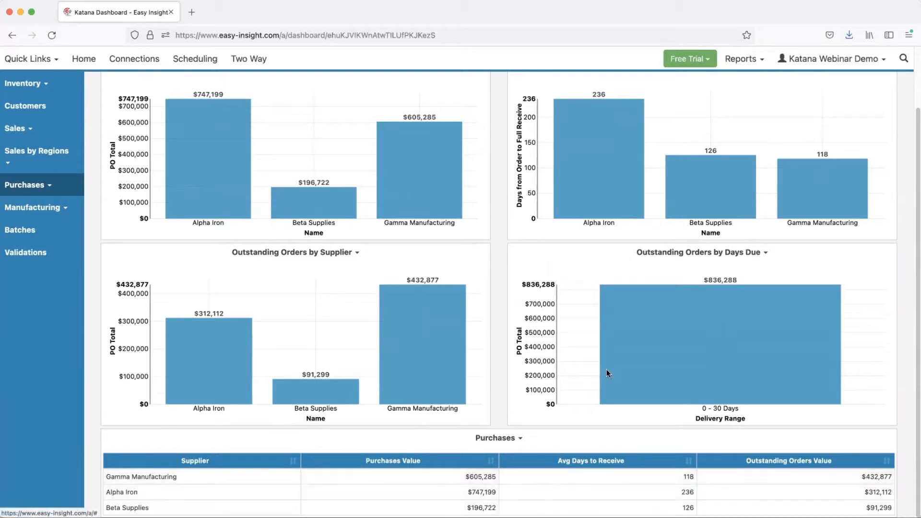
{"action": "scroll", "coordinate": [542, 320], "scroll_direction": "up", "scroll_amount": 2}
{"action": "mouse_move", "coordinate": [588, 265]}
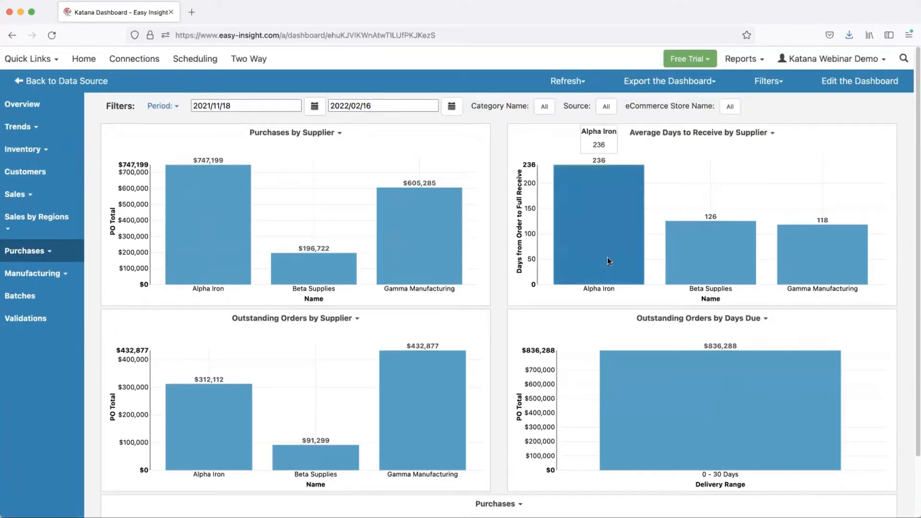
{"action": "mouse_move", "coordinate": [447, 402]}
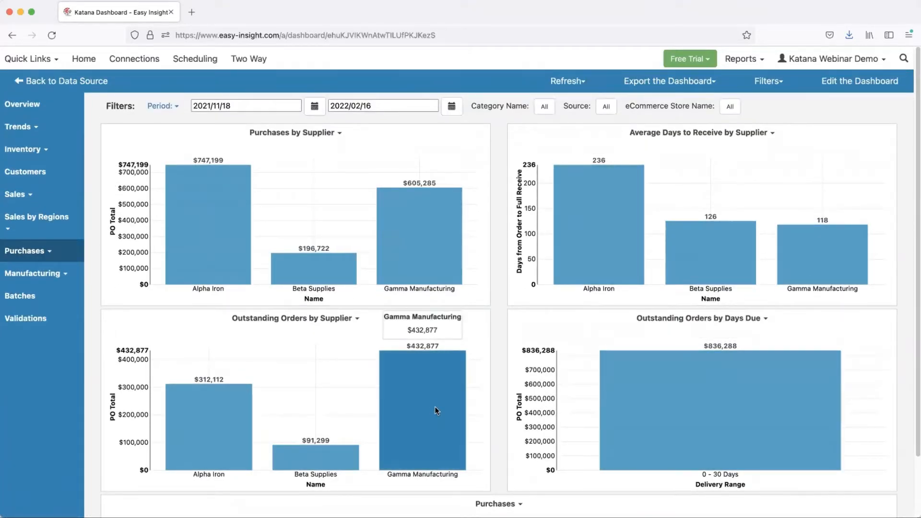
Step: Examine the purchase orders behind the 0 - 30 Days bar in Outstanding Orders by Days Due, expanding the first order's line items
{"action": "left_click", "coordinate": [635, 400]}
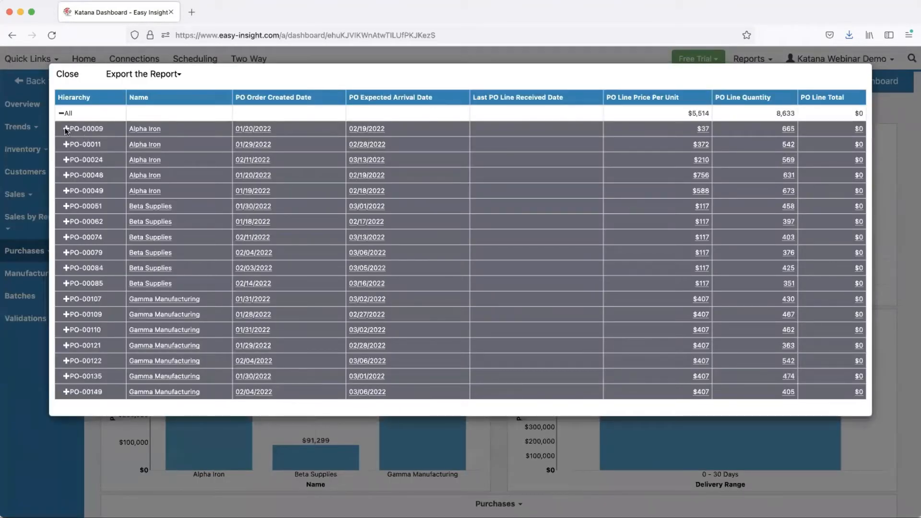
{"action": "left_click", "coordinate": [66, 129]}
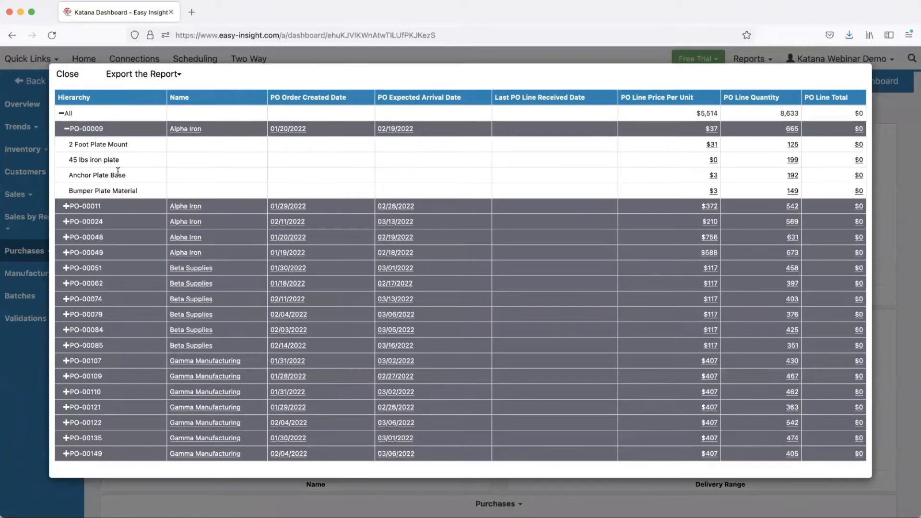
{"action": "left_click", "coordinate": [65, 73]}
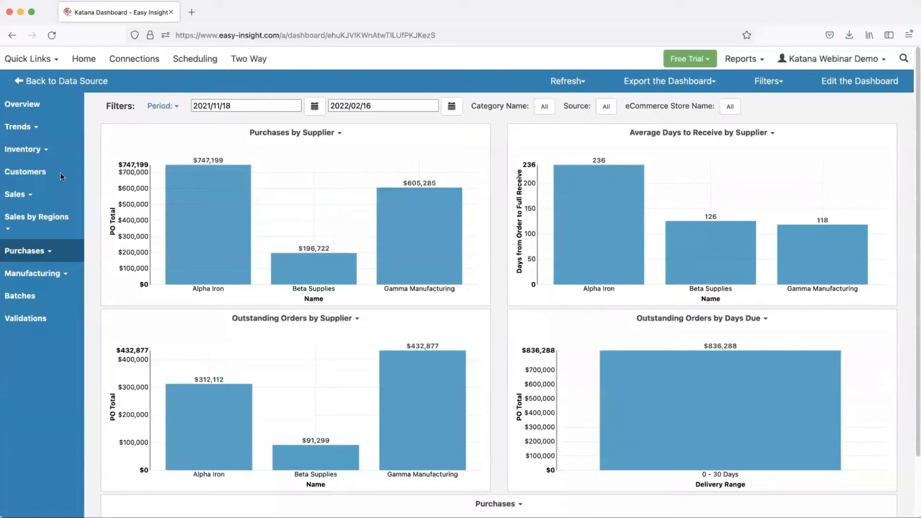
Step: View the Lead Time Trends report for purchases, and examine the cost and hours charts in the manufacturing Operations report
{"action": "left_click", "coordinate": [26, 250]}
{"action": "left_click", "coordinate": [48, 282]}
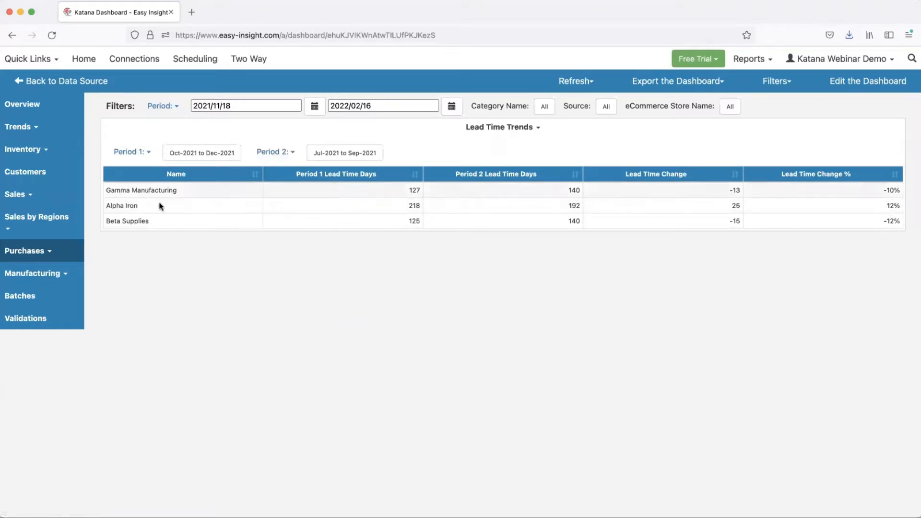
{"action": "left_click", "coordinate": [40, 276]}
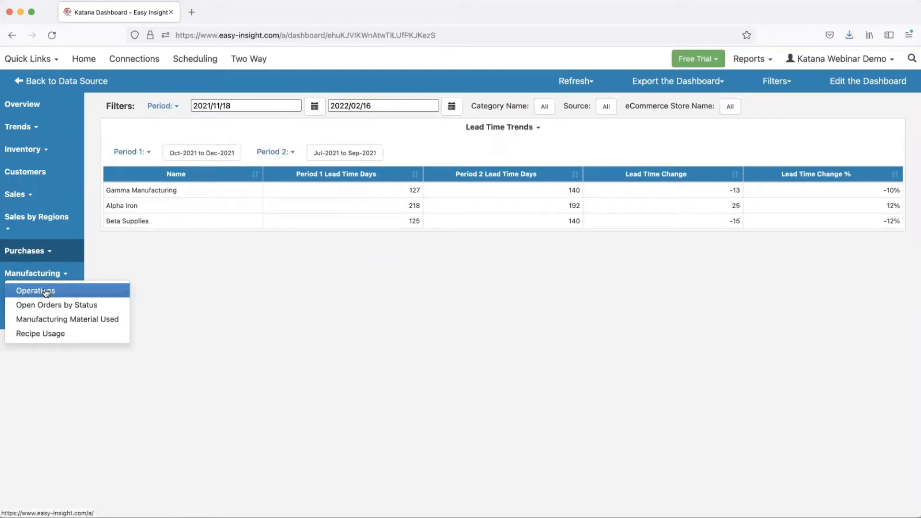
{"action": "left_click", "coordinate": [45, 292]}
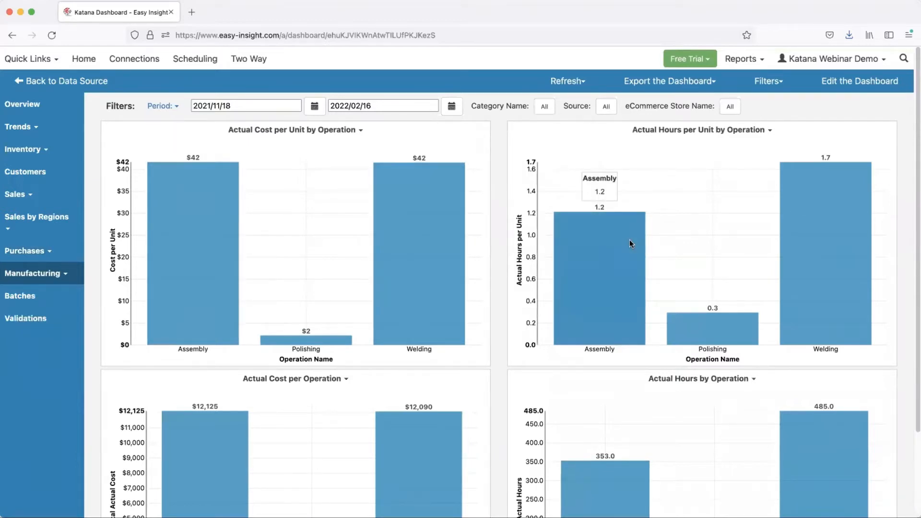
{"action": "scroll", "coordinate": [680, 255], "scroll_direction": "down", "scroll_amount": 3}
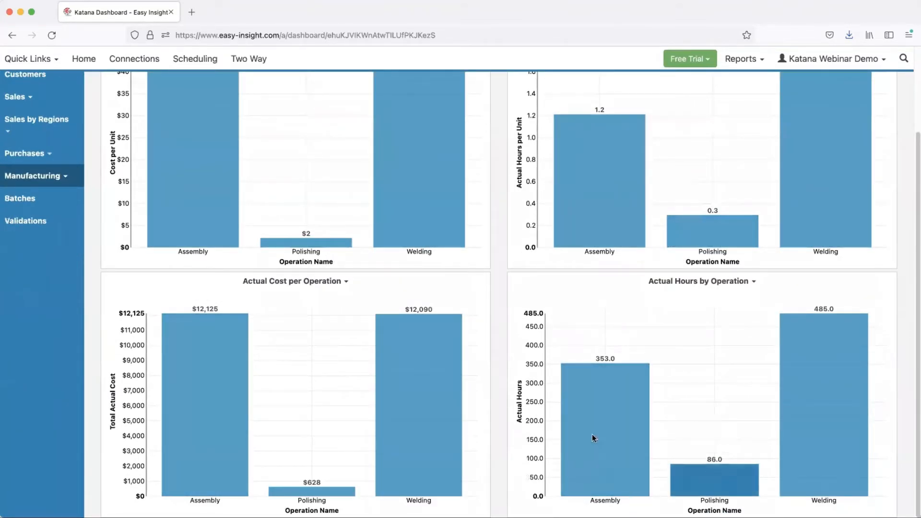
{"action": "scroll", "coordinate": [70, 250], "scroll_direction": "up", "scroll_amount": 3}
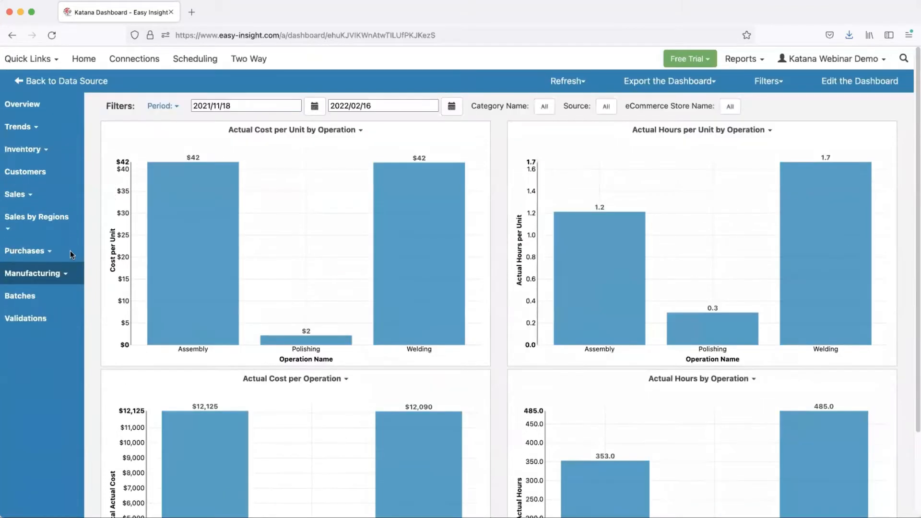
Step: View the Open Orders by Status report and examine its planned hours chart, Manufacturing Hours Forecast and Open Manufacturing Orders table
{"action": "left_click", "coordinate": [53, 282]}
{"action": "left_click", "coordinate": [49, 305]}
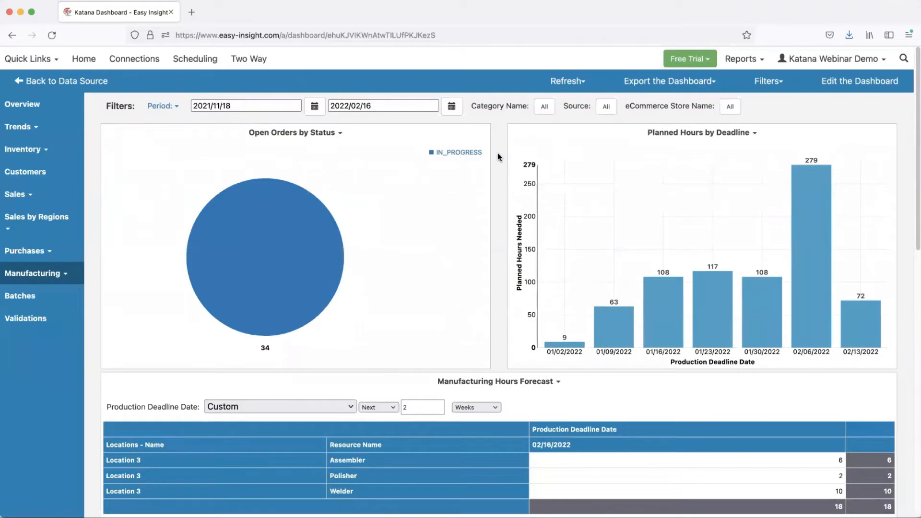
{"action": "mouse_move", "coordinate": [247, 268]}
{"action": "mouse_move", "coordinate": [283, 244]}
{"action": "scroll", "coordinate": [661, 216], "scroll_direction": "down", "scroll_amount": 4}
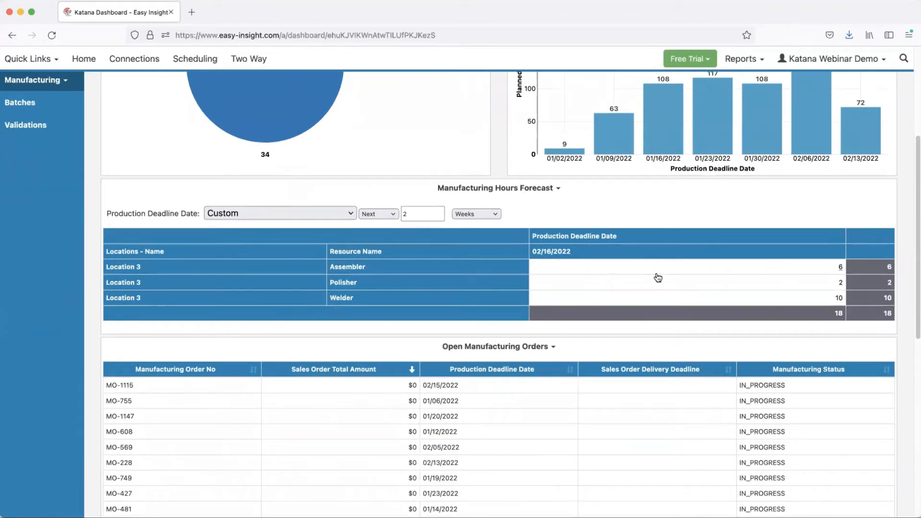
{"action": "scroll", "coordinate": [644, 280], "scroll_direction": "down", "scroll_amount": 1}
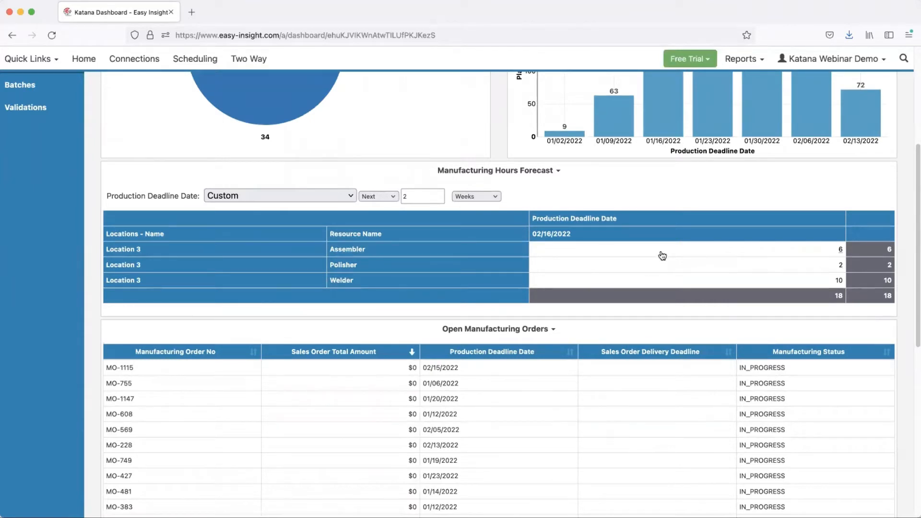
{"action": "scroll", "coordinate": [660, 253], "scroll_direction": "down", "scroll_amount": 5}
{"action": "scroll", "coordinate": [652, 262], "scroll_direction": "up", "scroll_amount": 5}
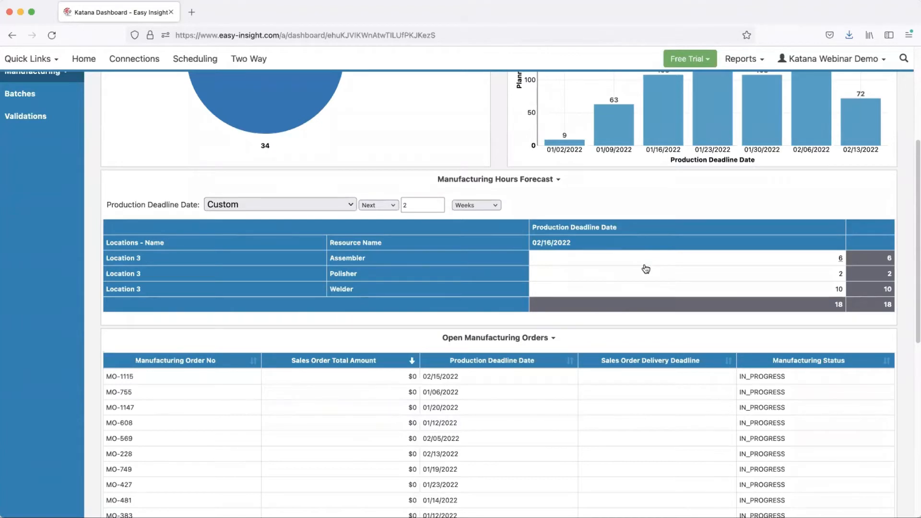
{"action": "scroll", "coordinate": [45, 278], "scroll_direction": "up", "scroll_amount": 6}
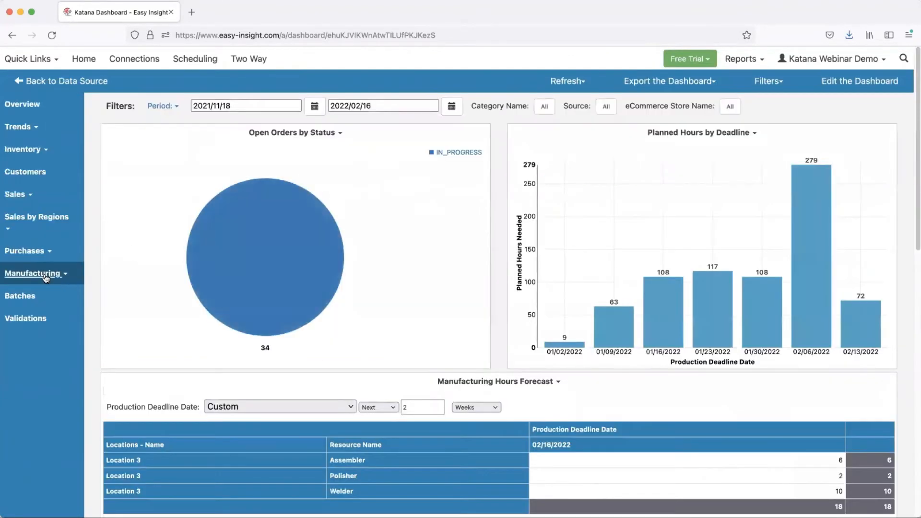
Step: View the Manufacturing Material Used report and the Recipe Usage report
{"action": "left_click", "coordinate": [46, 278]}
{"action": "left_click", "coordinate": [56, 316]}
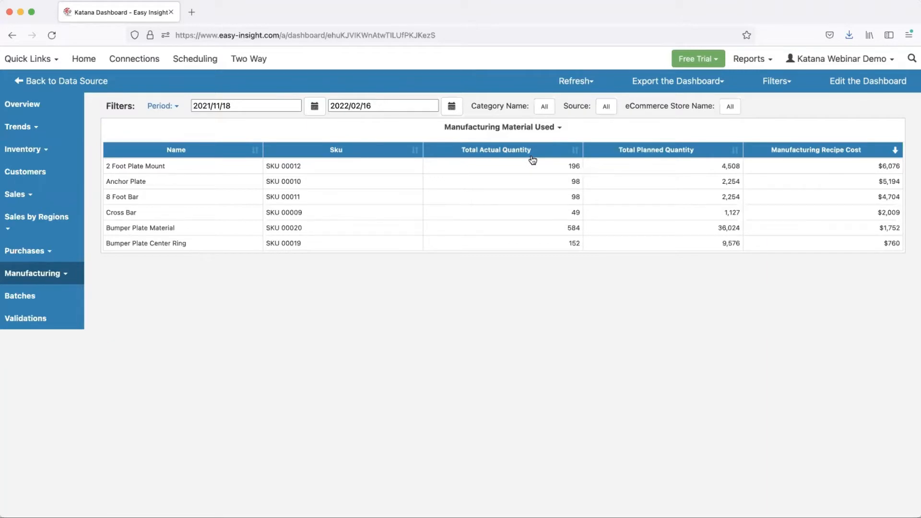
{"action": "left_click", "coordinate": [33, 273]}
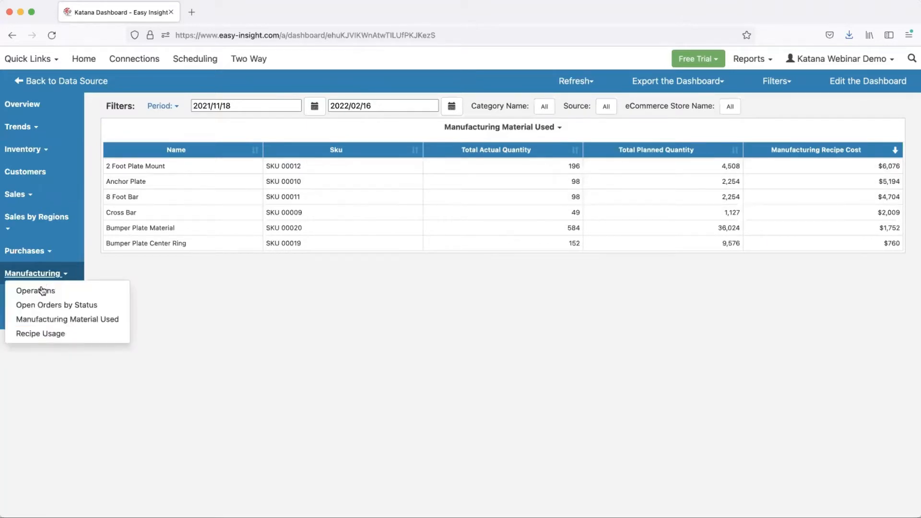
{"action": "left_click", "coordinate": [47, 332]}
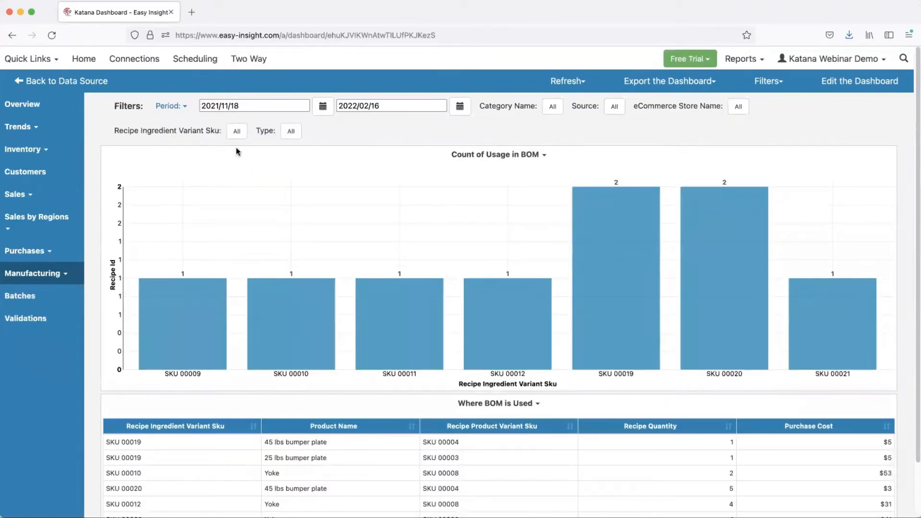
Step: Filter the Recipe Usage report to the recipe ingredient variant SKU 00010 only
{"action": "left_click", "coordinate": [235, 133]}
{"action": "left_click", "coordinate": [322, 107]}
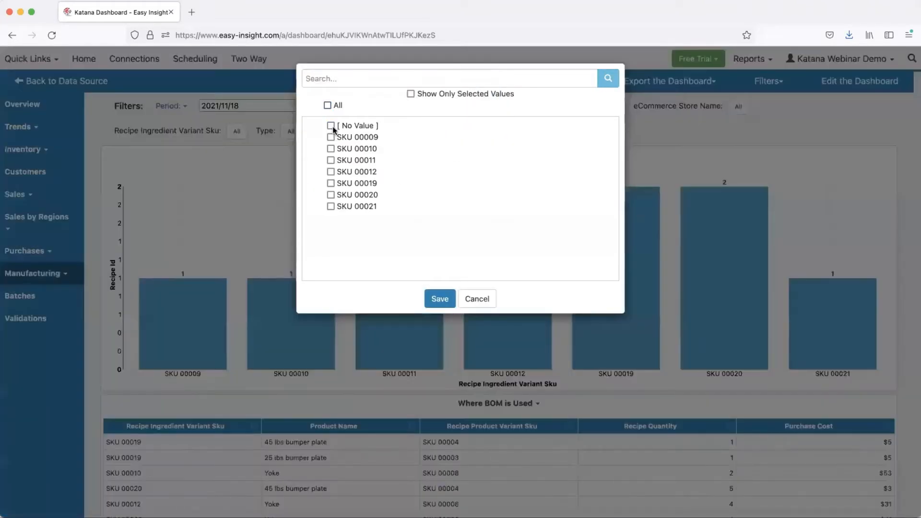
{"action": "left_click", "coordinate": [331, 148]}
{"action": "left_click", "coordinate": [441, 298]}
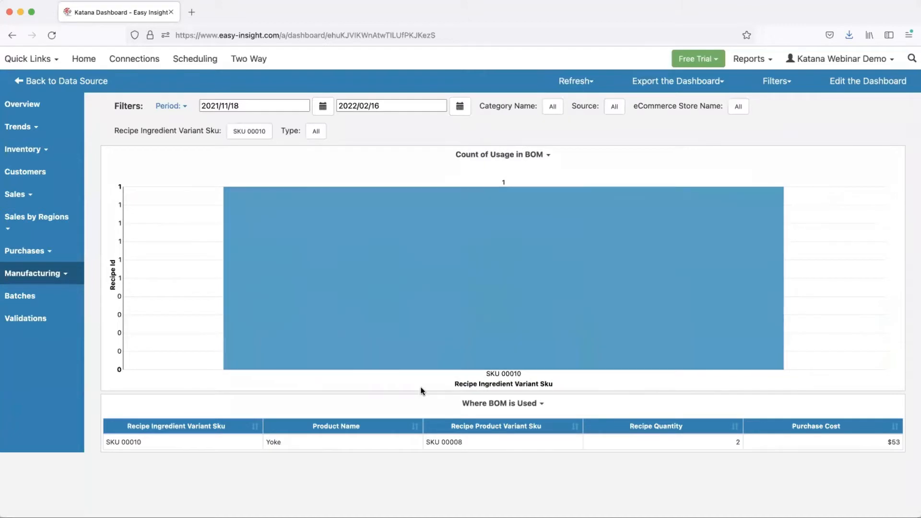
Step: View the Batches report, examine the batches behind the 7 days bar in Expiring Value by Batch Expiration, and review the Batch Expiration table
{"action": "left_click", "coordinate": [20, 301]}
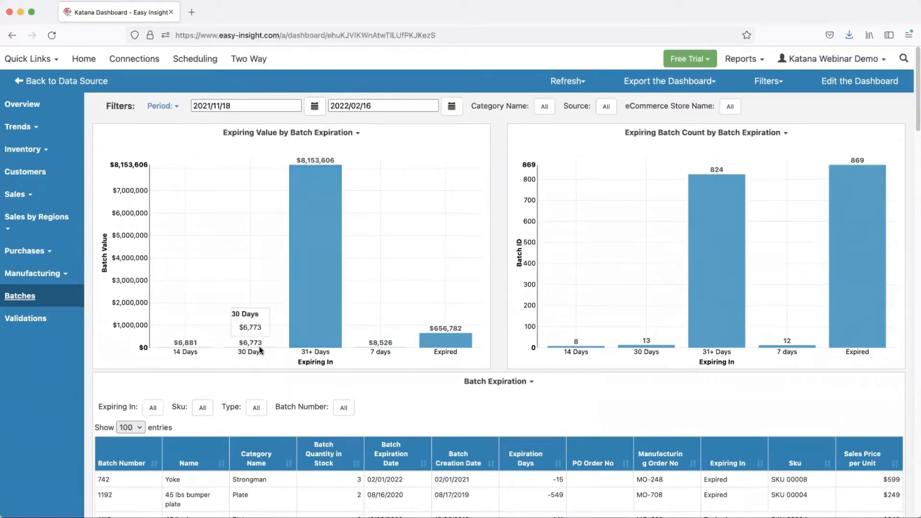
{"action": "left_click", "coordinate": [370, 346]}
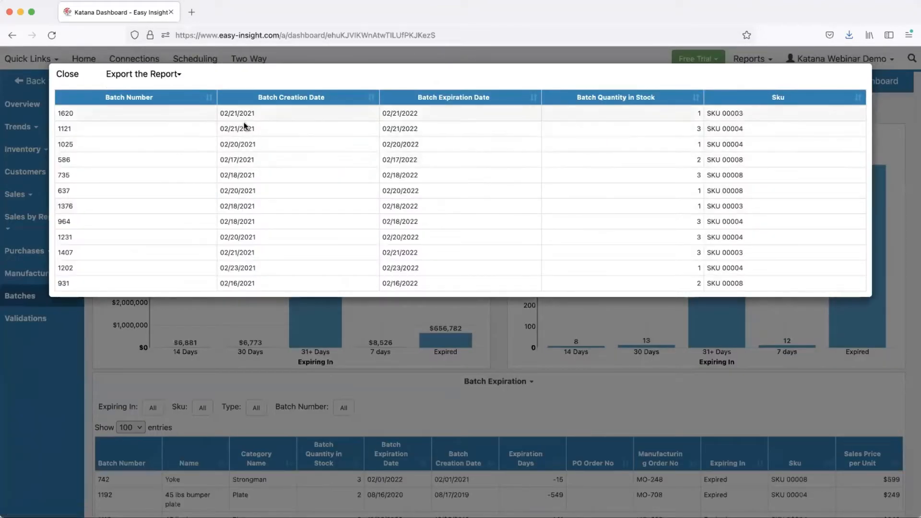
{"action": "left_click", "coordinate": [67, 75]}
{"action": "scroll", "coordinate": [499, 253], "scroll_direction": "down", "scroll_amount": 5}
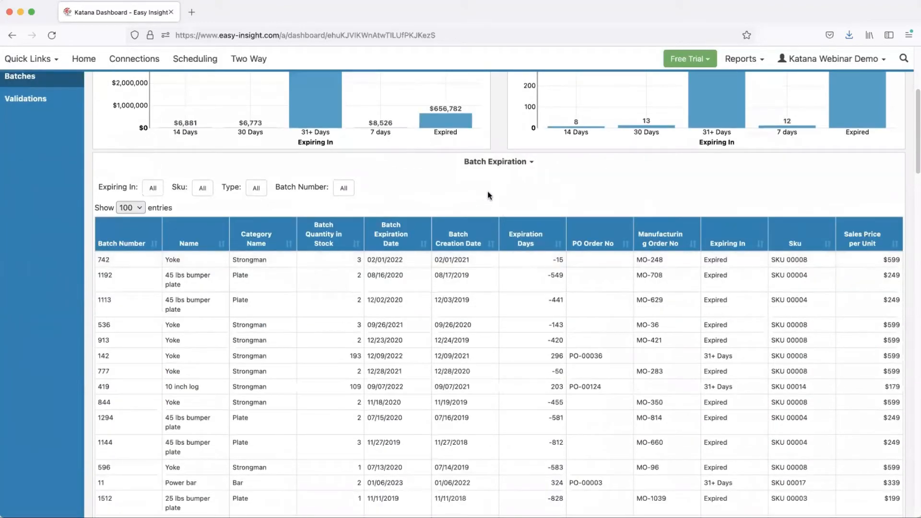
{"action": "scroll", "coordinate": [488, 194], "scroll_direction": "up", "scroll_amount": 5}
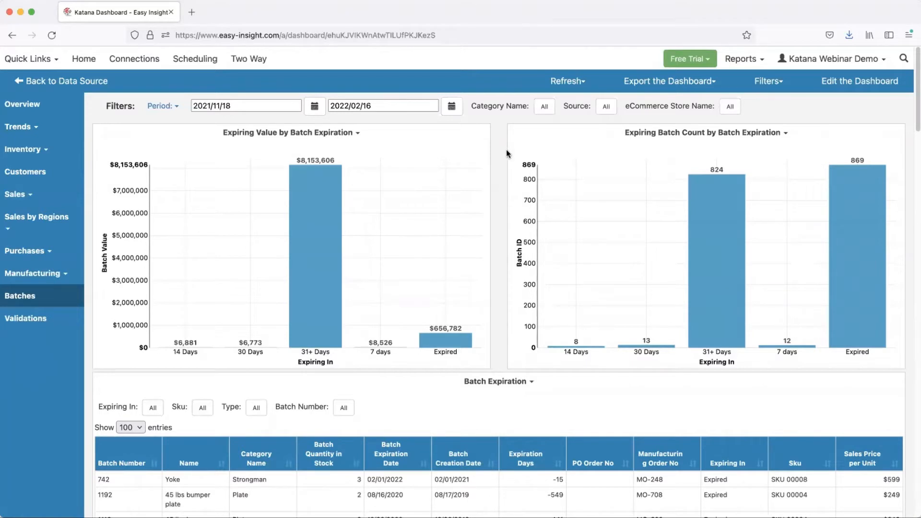
Step: Return to the Katana data source and create a new report
{"action": "left_click", "coordinate": [66, 87]}
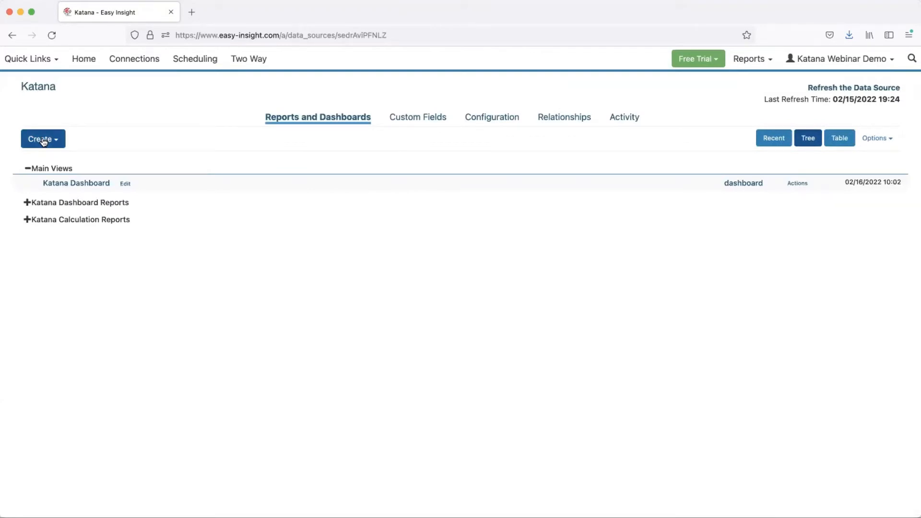
{"action": "left_click", "coordinate": [42, 140]}
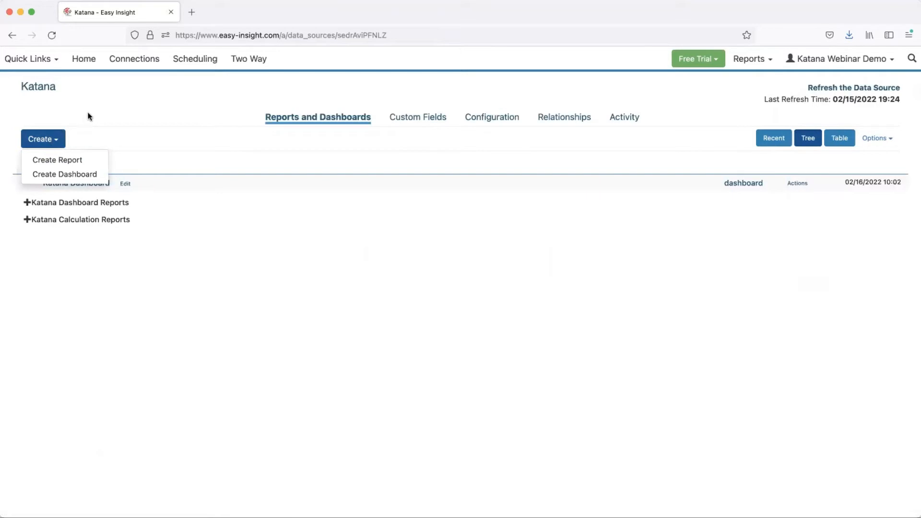
{"action": "left_click", "coordinate": [58, 160]}
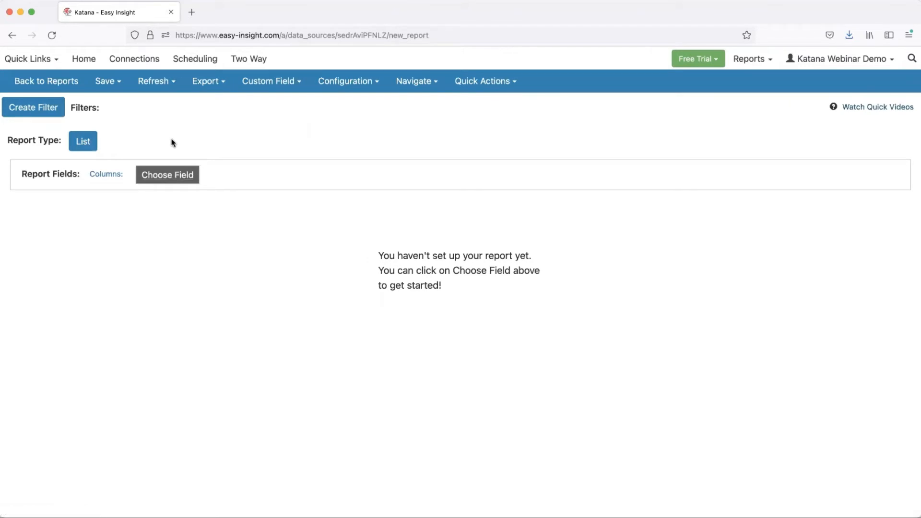
Step: Open the field chooser for the new report and examine the fields available under SalesOrders
{"action": "left_click", "coordinate": [166, 176]}
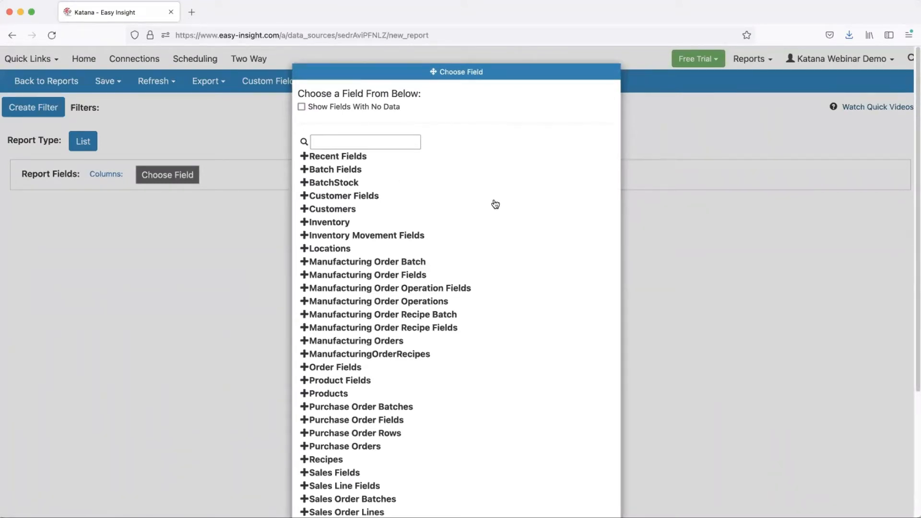
{"action": "scroll", "coordinate": [495, 205], "scroll_direction": "down", "scroll_amount": 5}
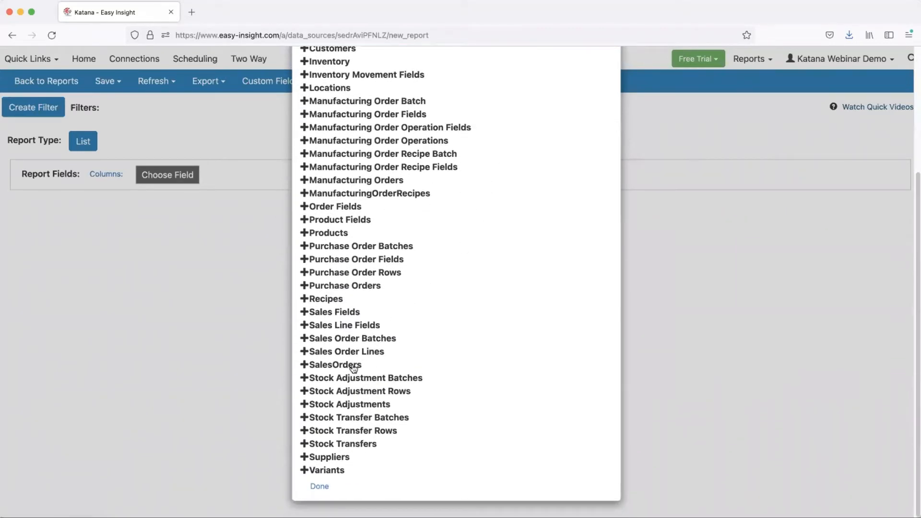
{"action": "left_click", "coordinate": [353, 367]}
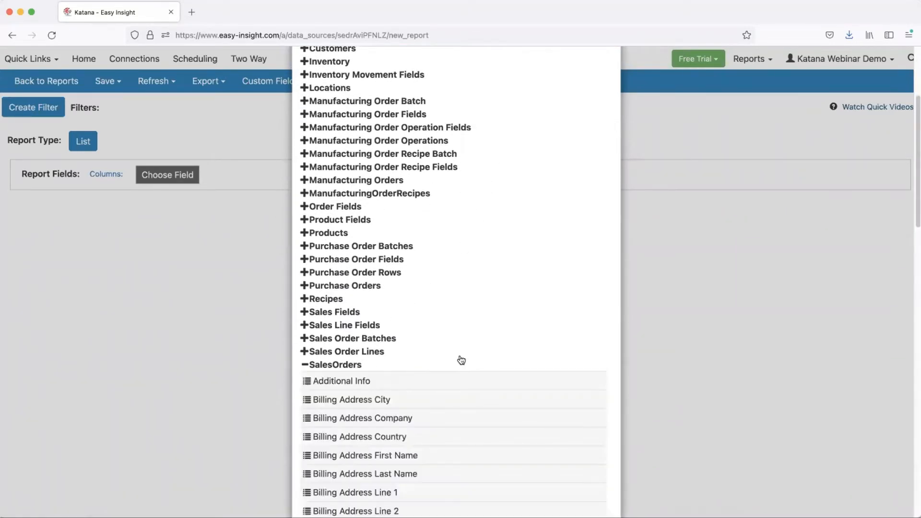
{"action": "scroll", "coordinate": [461, 359], "scroll_direction": "down", "scroll_amount": 15}
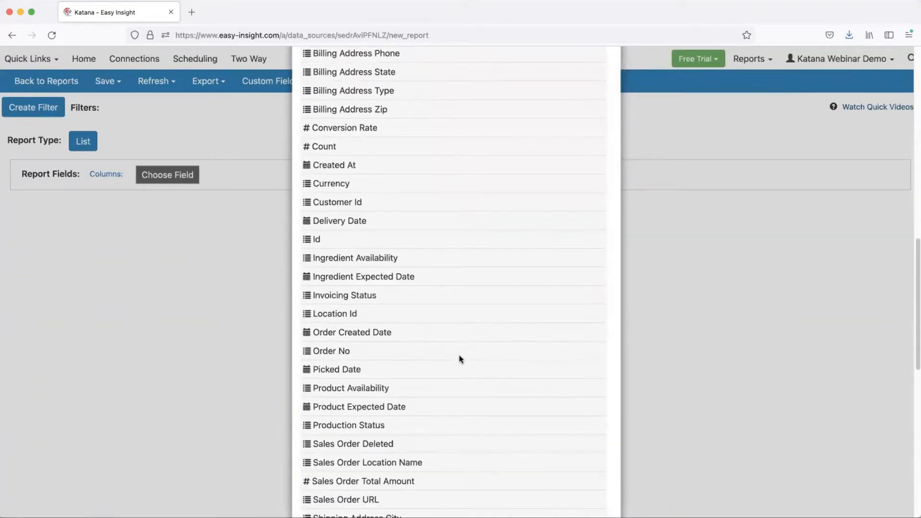
{"action": "scroll", "coordinate": [455, 355], "scroll_direction": "down", "scroll_amount": 8}
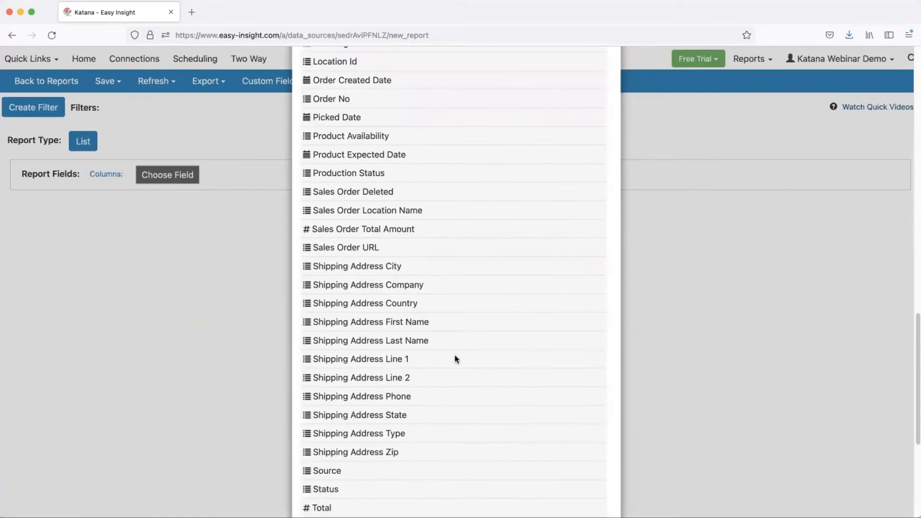
{"action": "scroll", "coordinate": [456, 356], "scroll_direction": "up", "scroll_amount": 10}
{"action": "scroll", "coordinate": [455, 357], "scroll_direction": "up", "scroll_amount": 10}
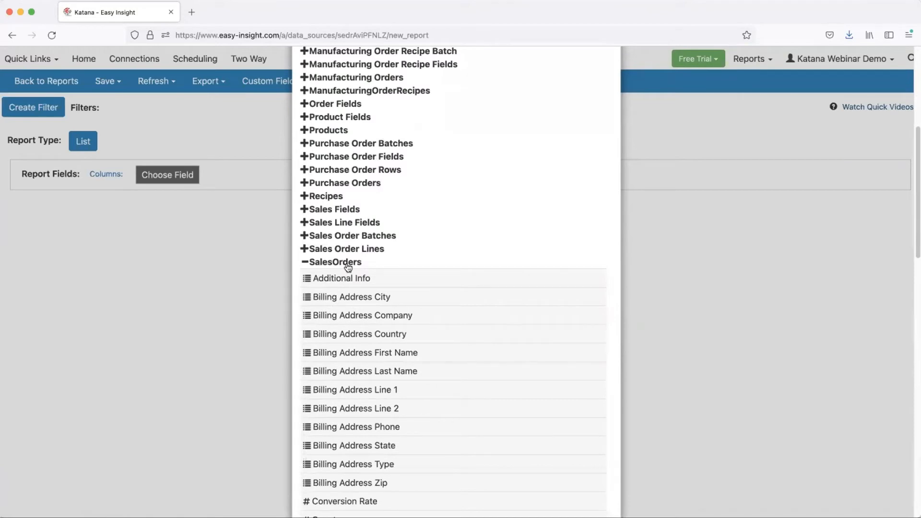
{"action": "scroll", "coordinate": [353, 288], "scroll_direction": "down", "scroll_amount": 14}
{"action": "scroll", "coordinate": [347, 268], "scroll_direction": "up", "scroll_amount": 10}
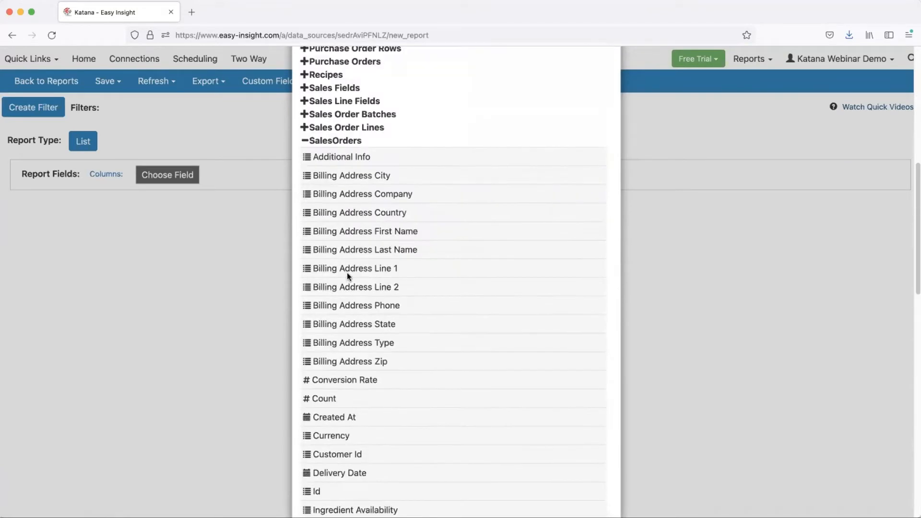
{"action": "left_click", "coordinate": [354, 142]}
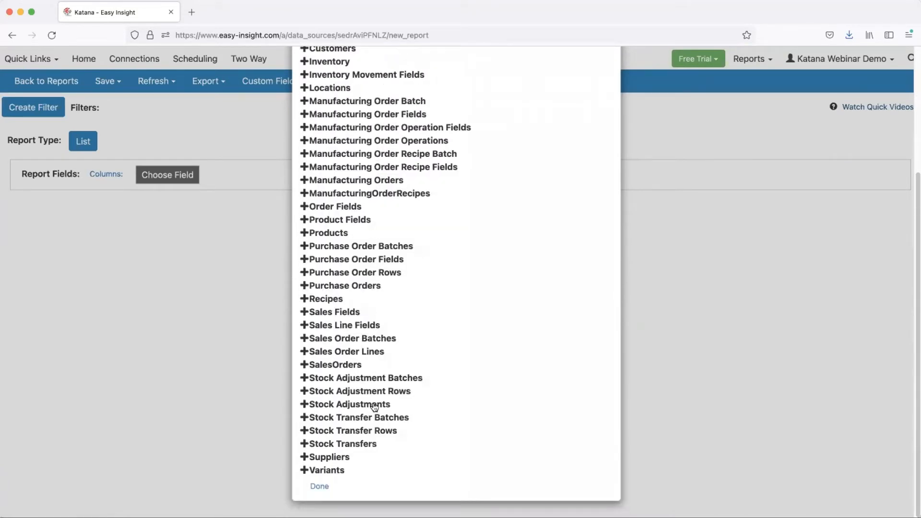
Step: Add the Line Total in Base Currency field from Sales Order Lines to the report
{"action": "left_click", "coordinate": [368, 358]}
{"action": "scroll", "coordinate": [411, 383], "scroll_direction": "down", "scroll_amount": 4}
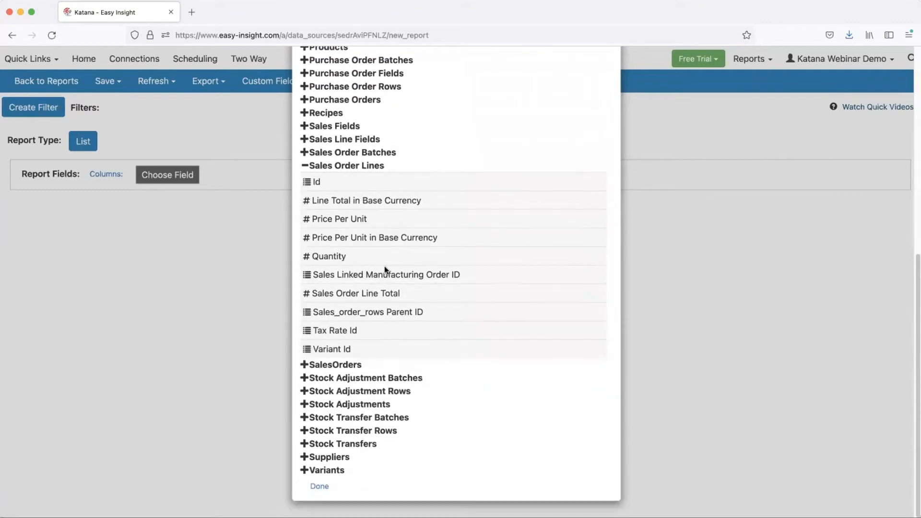
{"action": "left_click", "coordinate": [383, 206]}
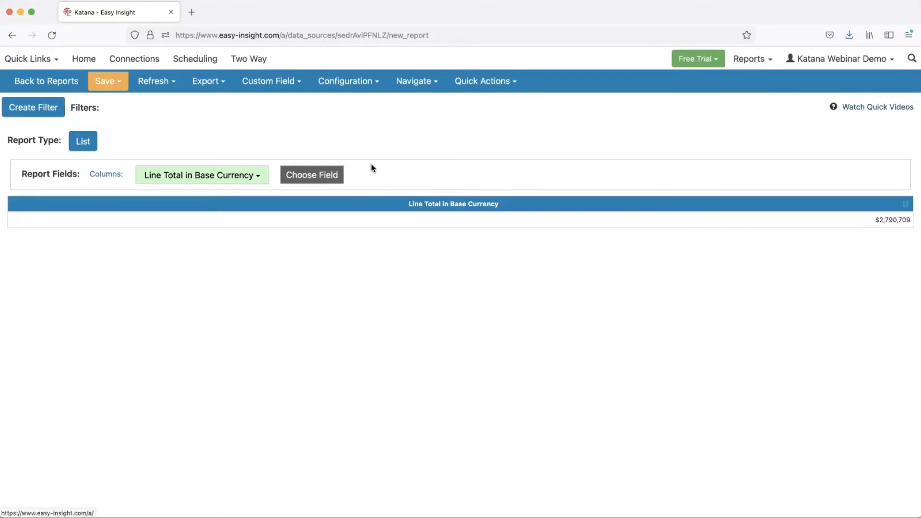
Step: Add the Category Name field from Products as another report column
{"action": "left_click", "coordinate": [306, 176]}
{"action": "scroll", "coordinate": [345, 278], "scroll_direction": "down", "scroll_amount": 3}
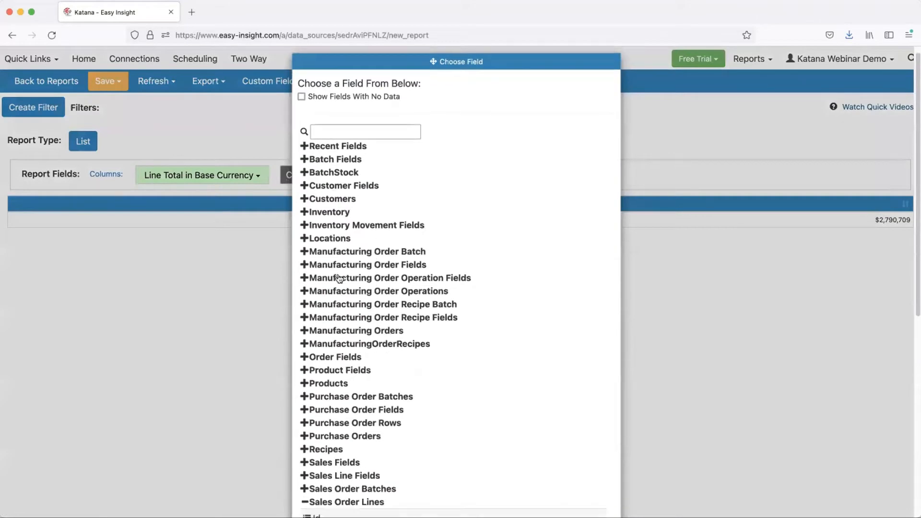
{"action": "left_click", "coordinate": [329, 310]}
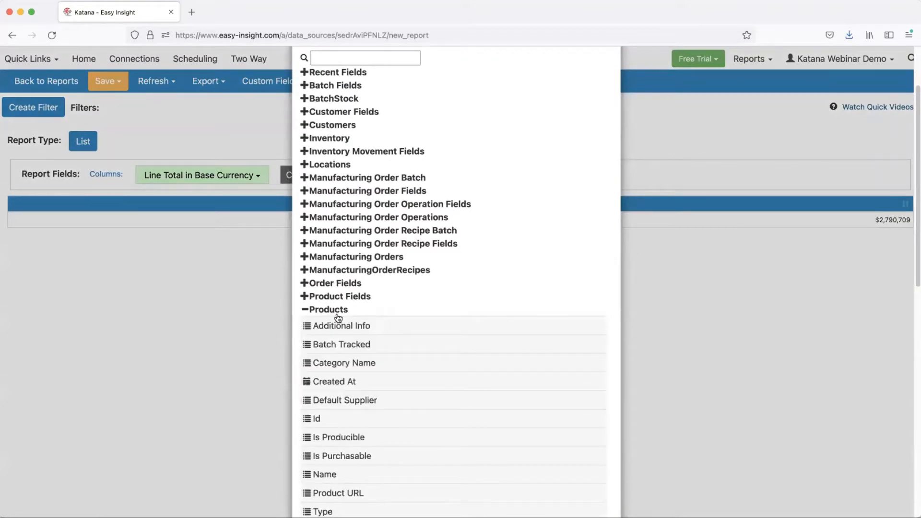
{"action": "left_click", "coordinate": [343, 358]}
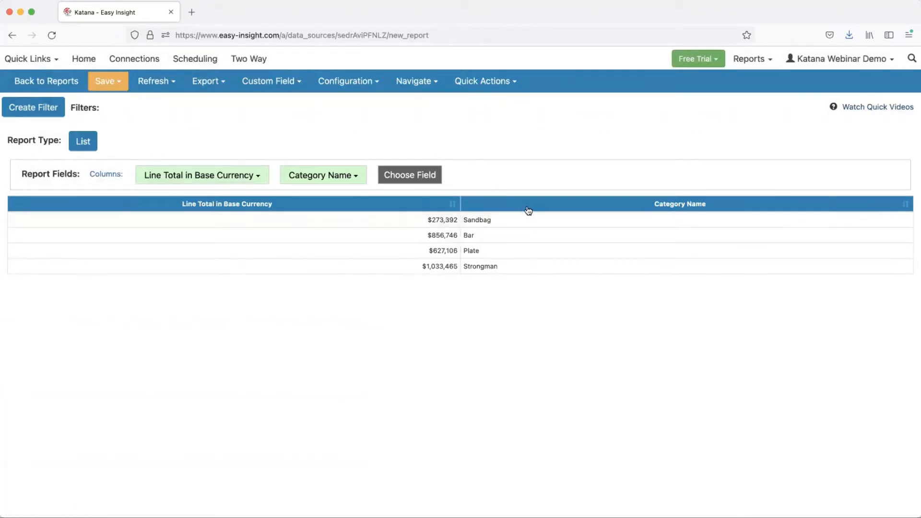
Step: Move the Category Name column ahead of Line Total in Base Currency and sort the list by line total in descending order
{"action": "left_click_drag", "start_coordinate": [577, 208], "coordinate": [88, 207]}
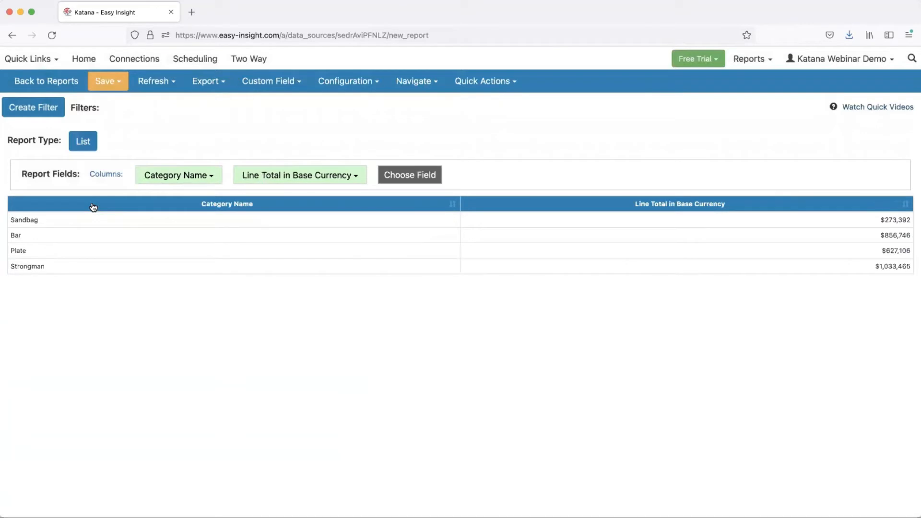
{"action": "left_click", "coordinate": [514, 202]}
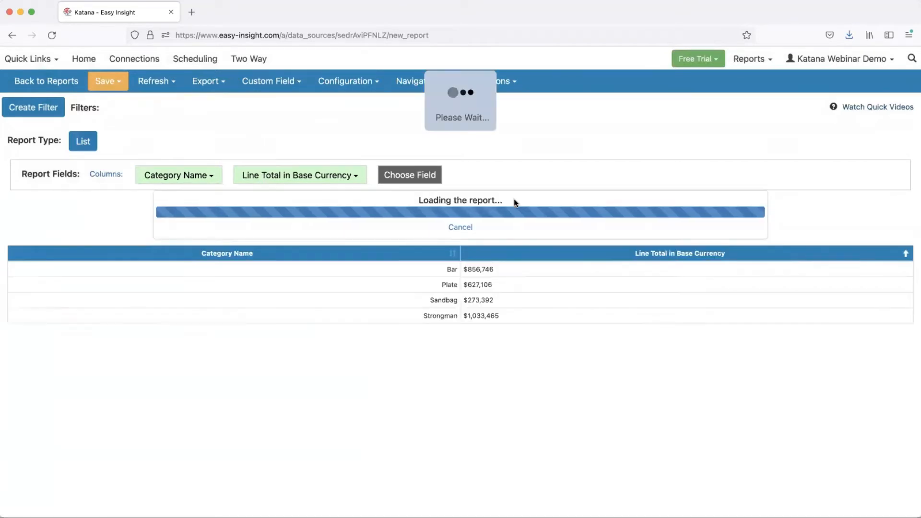
{"action": "left_click", "coordinate": [537, 203]}
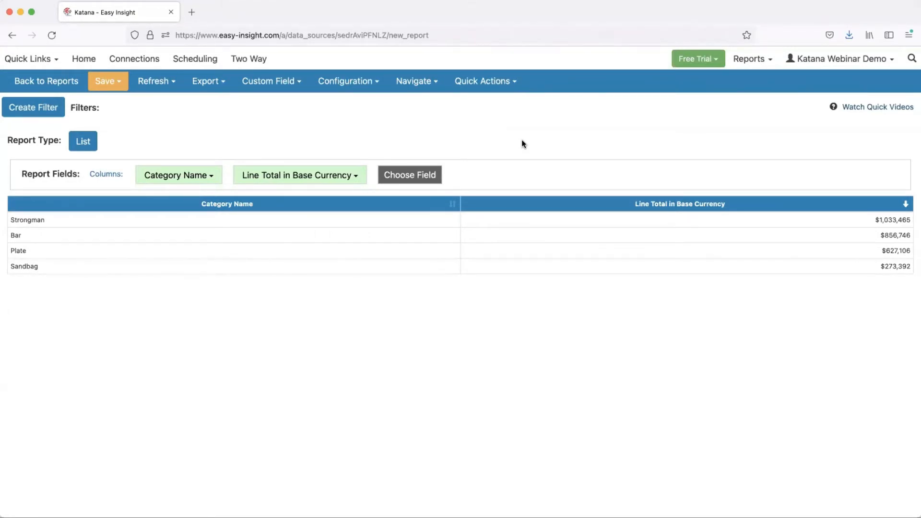
Step: Change the report type from a list to a Column chart
{"action": "left_click", "coordinate": [84, 144]}
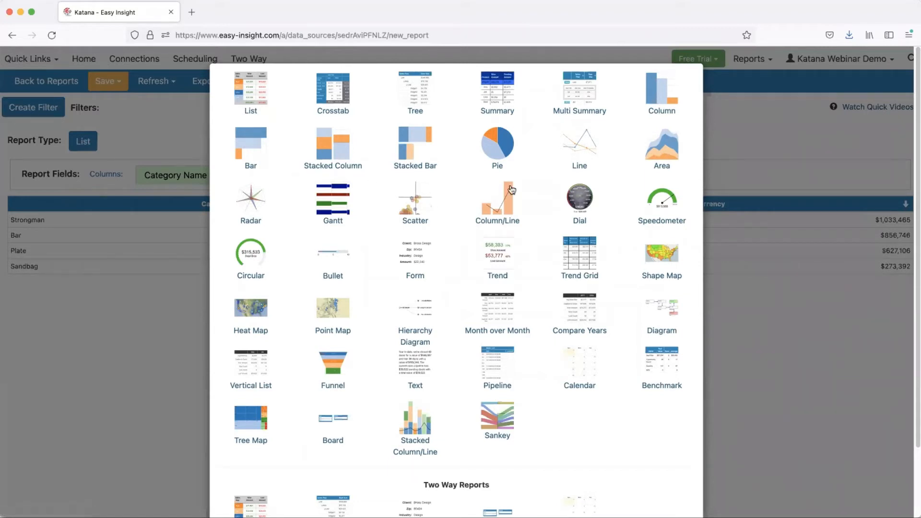
{"action": "left_click", "coordinate": [656, 95]}
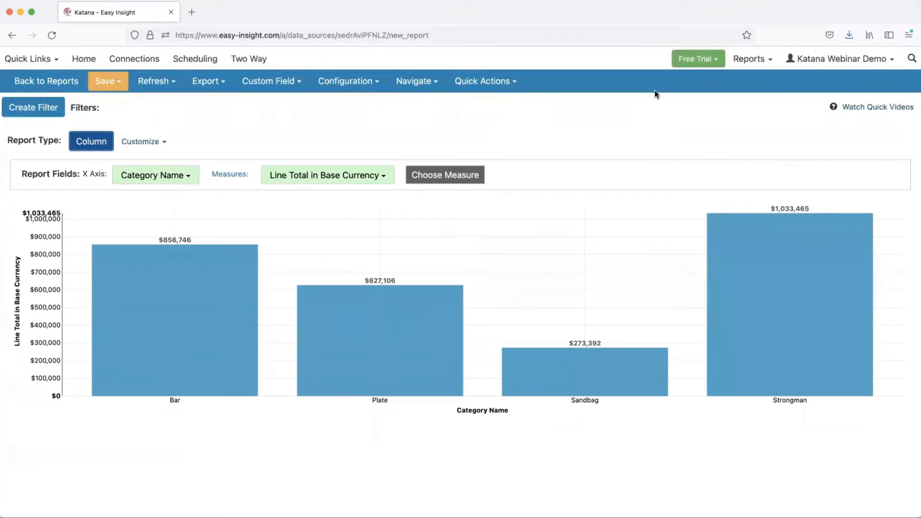
Step: Change the report type to Crosstab and add Order Created Date from SalesOrders as its column grouping
{"action": "left_click", "coordinate": [91, 142]}
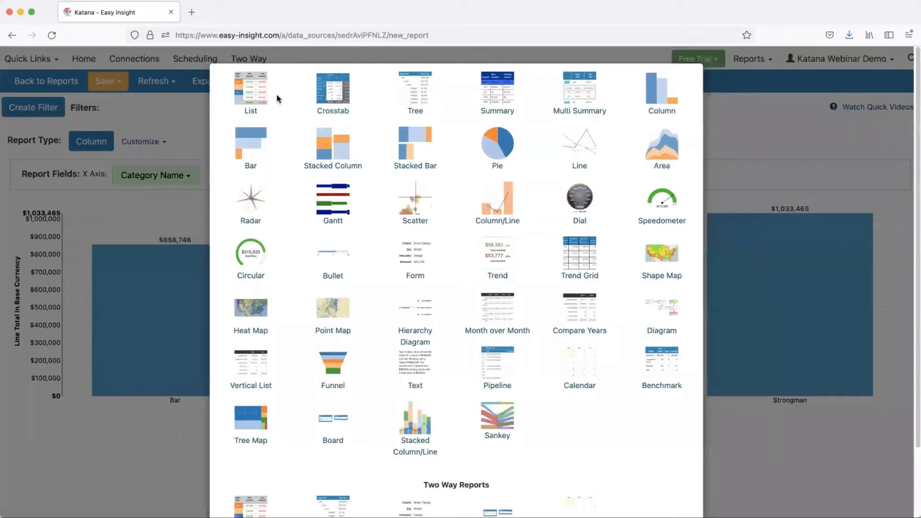
{"action": "left_click", "coordinate": [332, 94]}
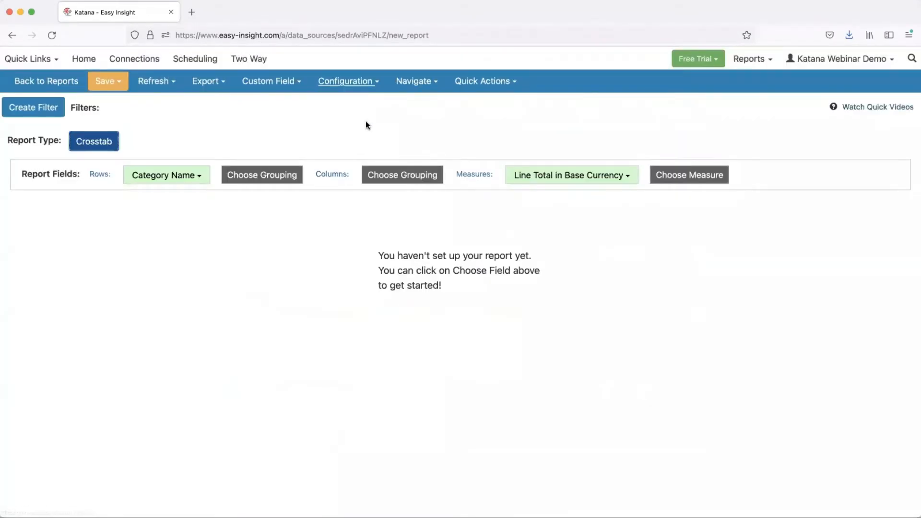
{"action": "left_click", "coordinate": [401, 175]}
{"action": "scroll", "coordinate": [348, 214], "scroll_direction": "down", "scroll_amount": 3}
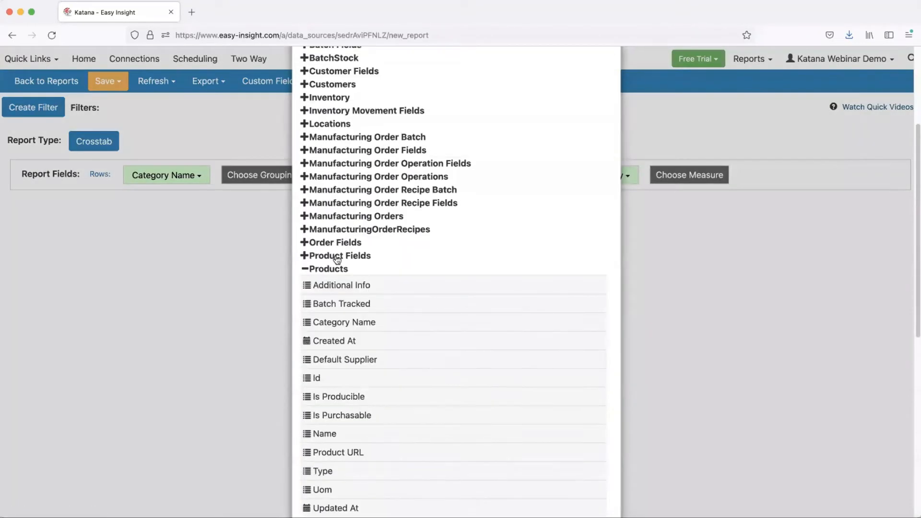
{"action": "left_click", "coordinate": [335, 269]}
{"action": "scroll", "coordinate": [341, 355], "scroll_direction": "down", "scroll_amount": 3}
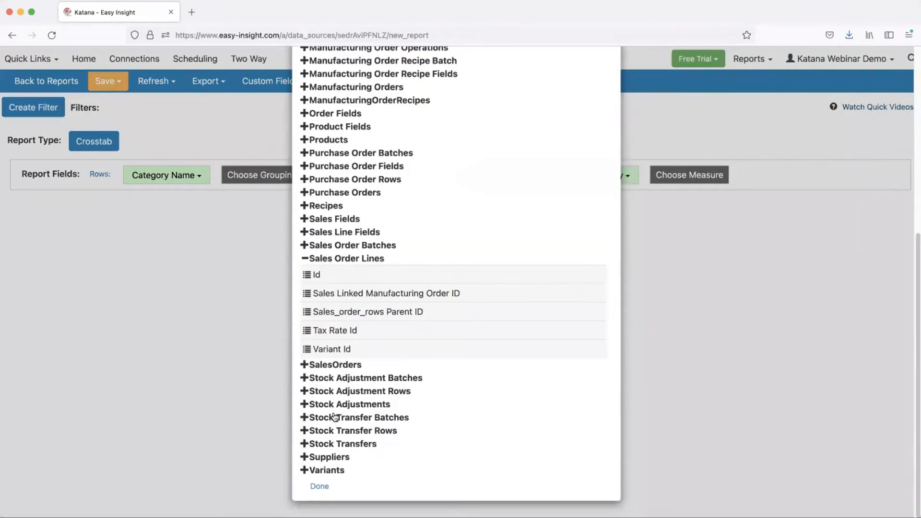
{"action": "left_click", "coordinate": [334, 366]}
{"action": "scroll", "coordinate": [336, 367], "scroll_direction": "down", "scroll_amount": 4}
{"action": "scroll", "coordinate": [338, 373], "scroll_direction": "down", "scroll_amount": 1}
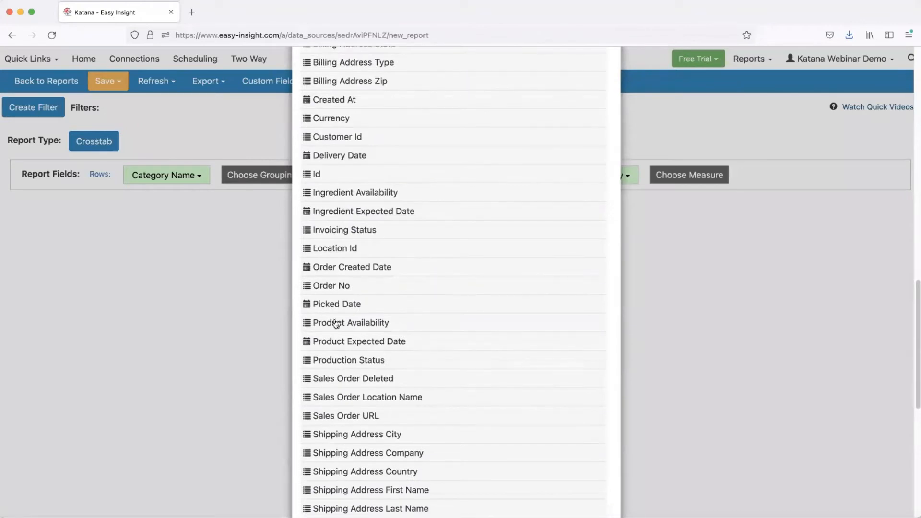
{"action": "left_click", "coordinate": [342, 268]}
Step: Group the Order Created Date columns by Year and apply color shading to the crosstab cells
{"action": "left_click", "coordinate": [396, 177]}
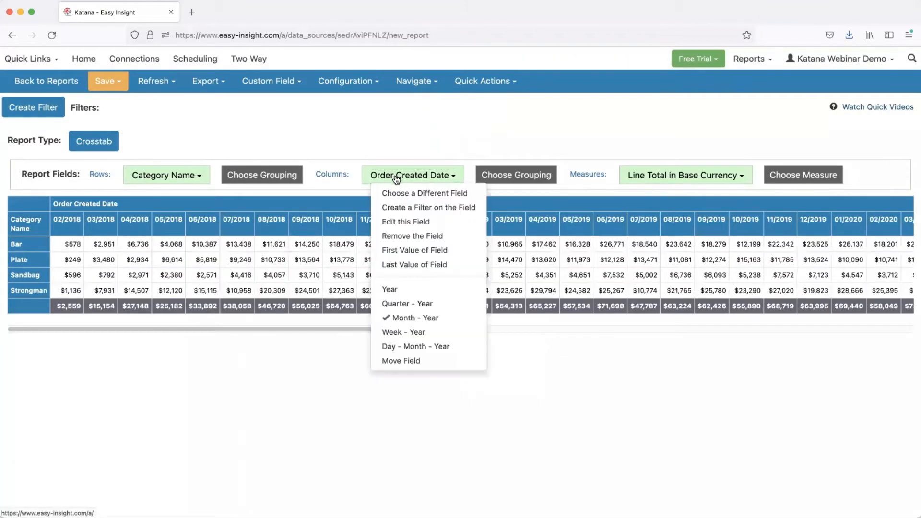
{"action": "left_click", "coordinate": [390, 289]}
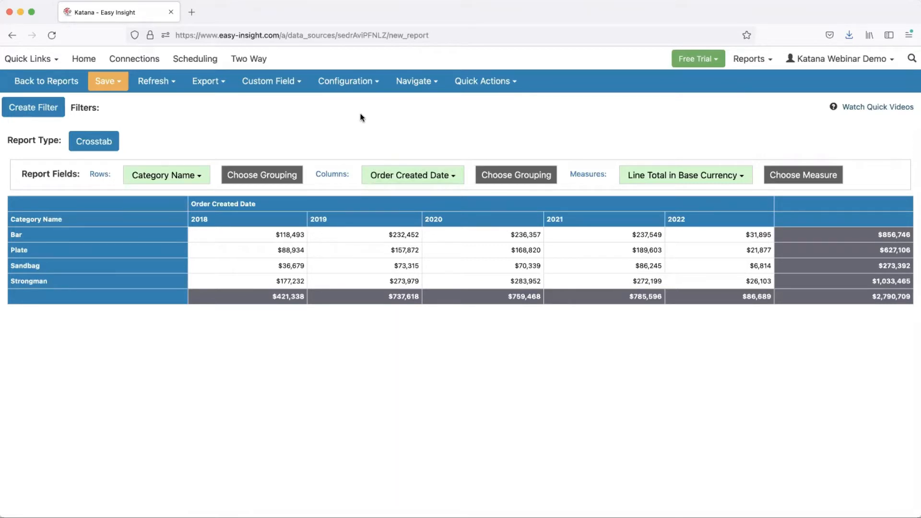
{"action": "left_click", "coordinate": [461, 82]}
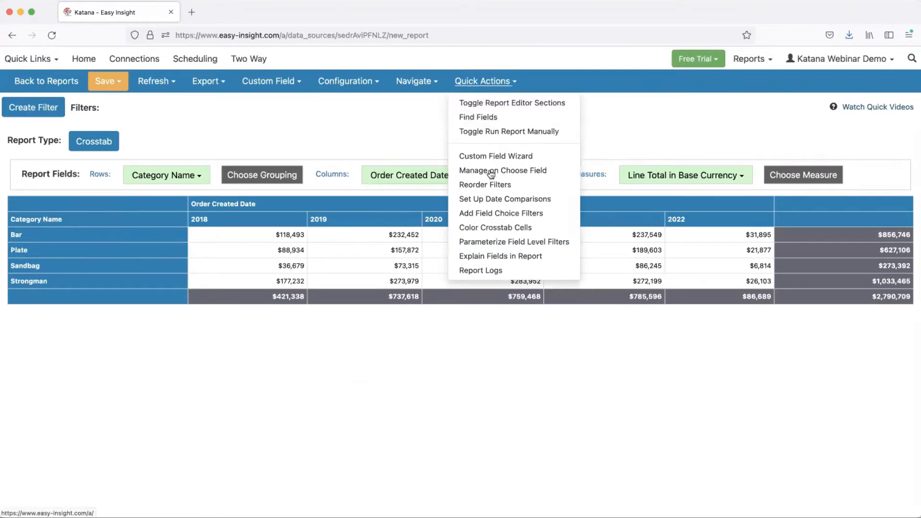
{"action": "left_click", "coordinate": [500, 229]}
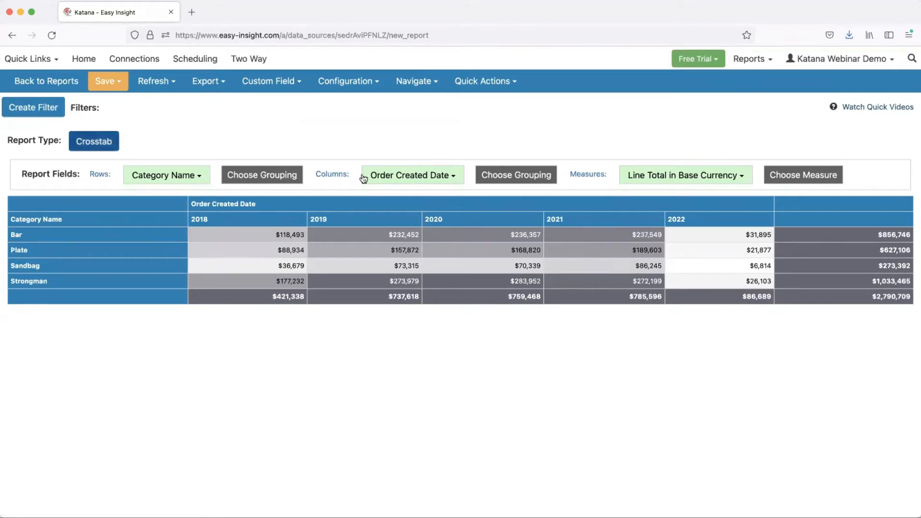
Step: Create a year-level range filter on Order Created Date covering 2021 to 2022
{"action": "left_click", "coordinate": [405, 178]}
{"action": "left_click", "coordinate": [421, 205]}
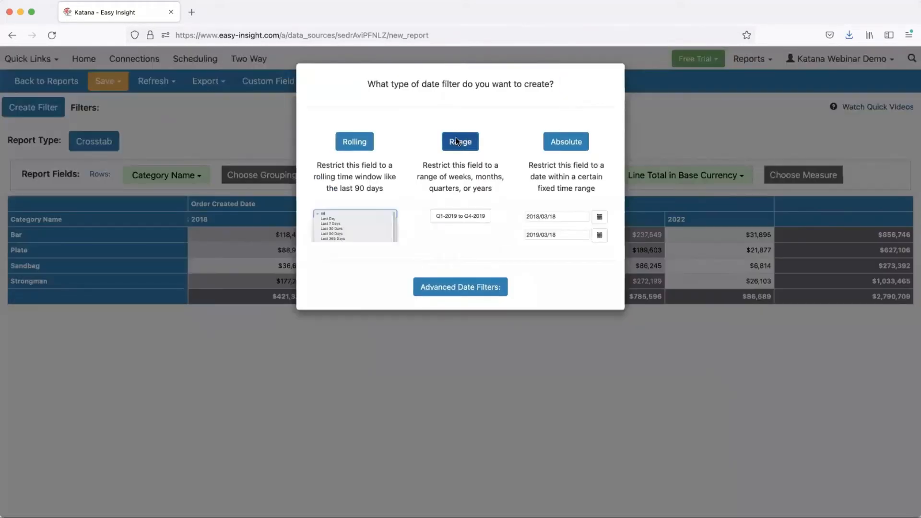
{"action": "left_click", "coordinate": [455, 140]}
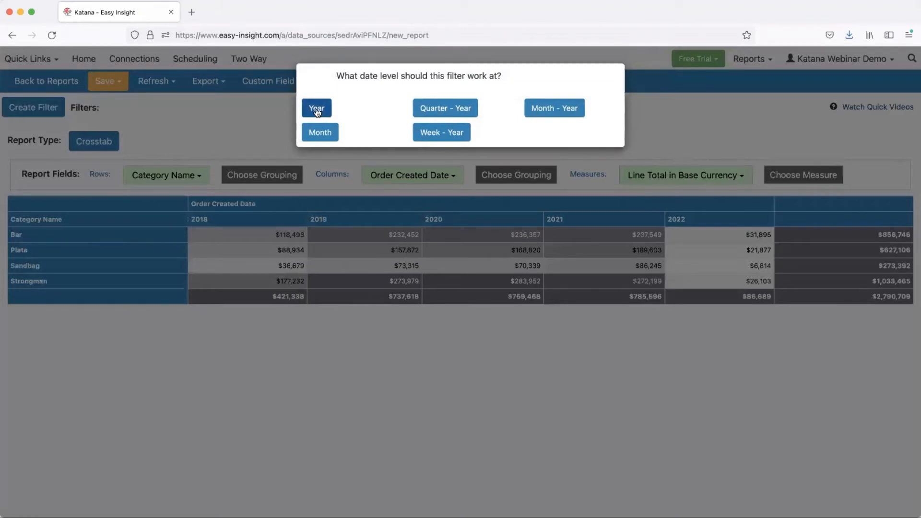
{"action": "left_click", "coordinate": [317, 110]}
{"action": "left_click", "coordinate": [310, 78]}
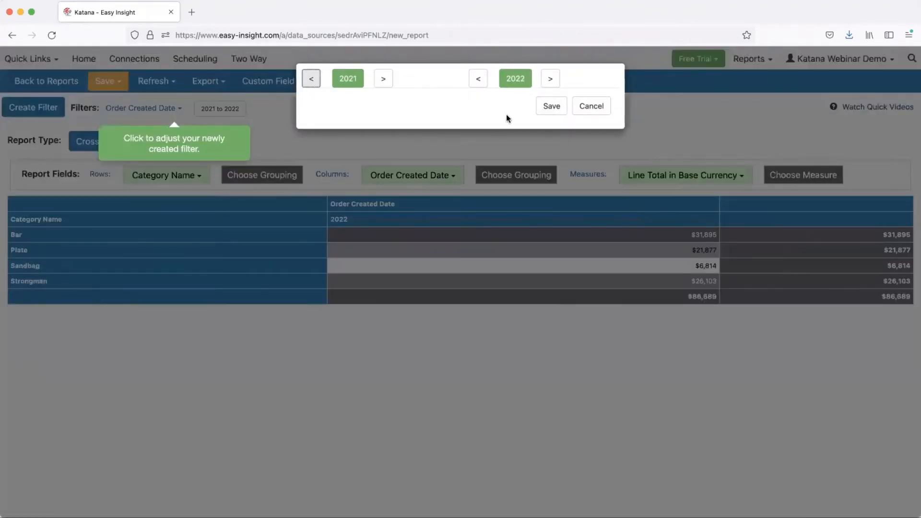
{"action": "left_click", "coordinate": [552, 106]}
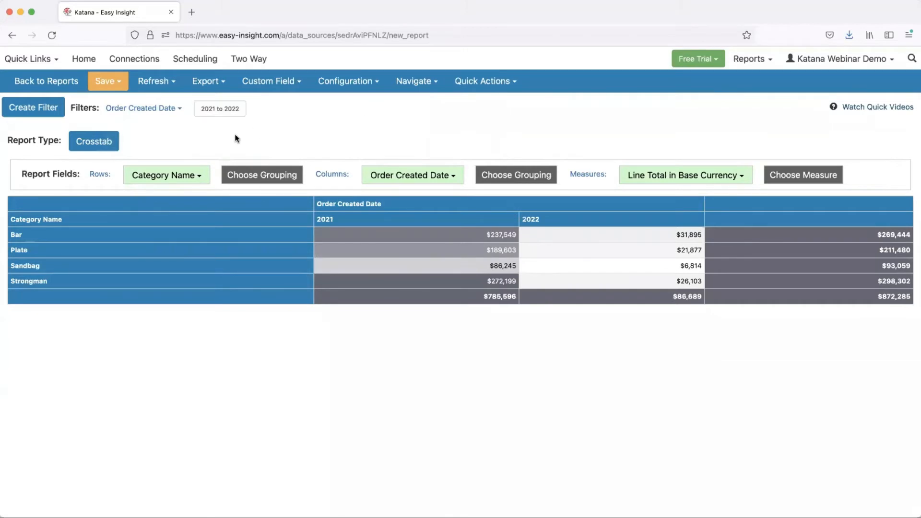
Step: Create a filter on Category Name that excludes Strongman and keeps all other values
{"action": "left_click", "coordinate": [163, 175]}
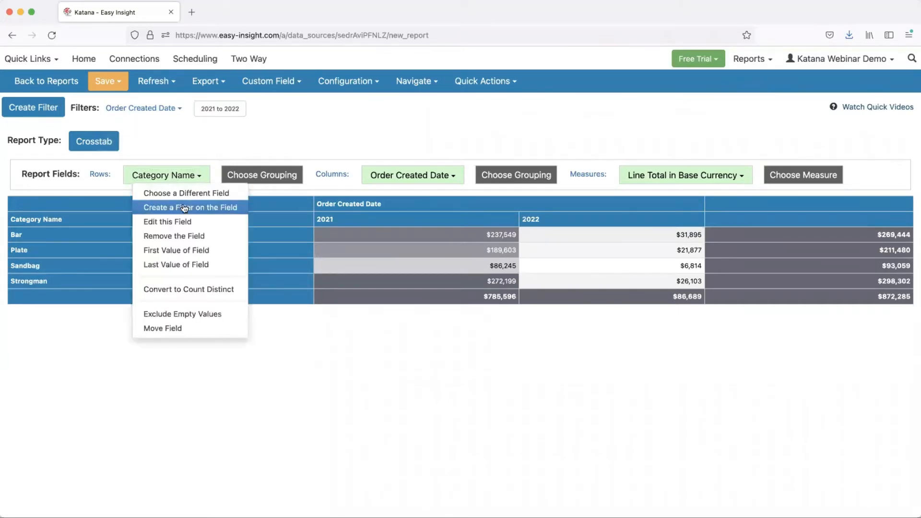
{"action": "left_click", "coordinate": [182, 206]}
{"action": "left_click", "coordinate": [416, 116]}
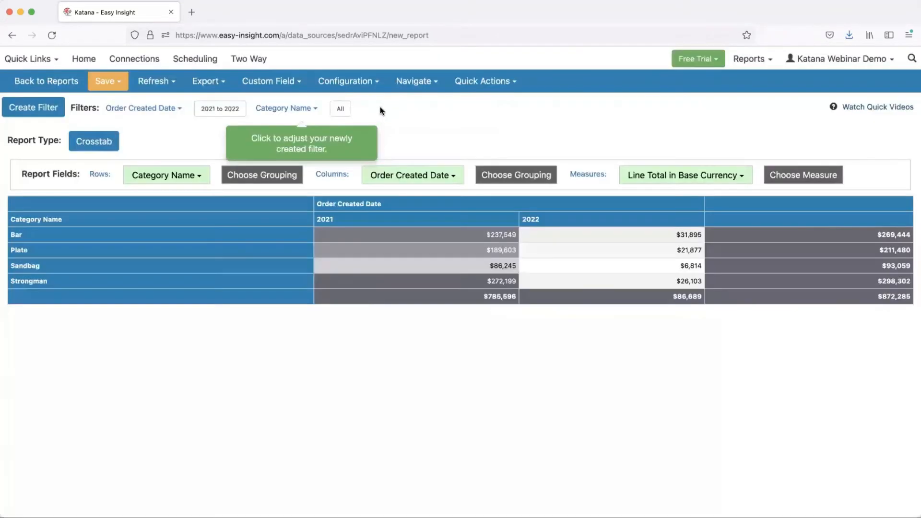
{"action": "left_click", "coordinate": [344, 109]}
{"action": "left_click", "coordinate": [331, 183]}
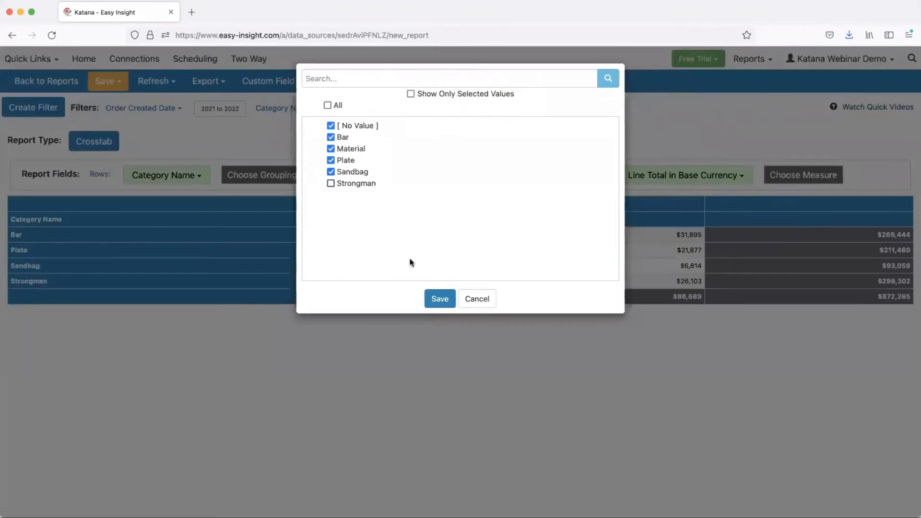
{"action": "left_click", "coordinate": [432, 299]}
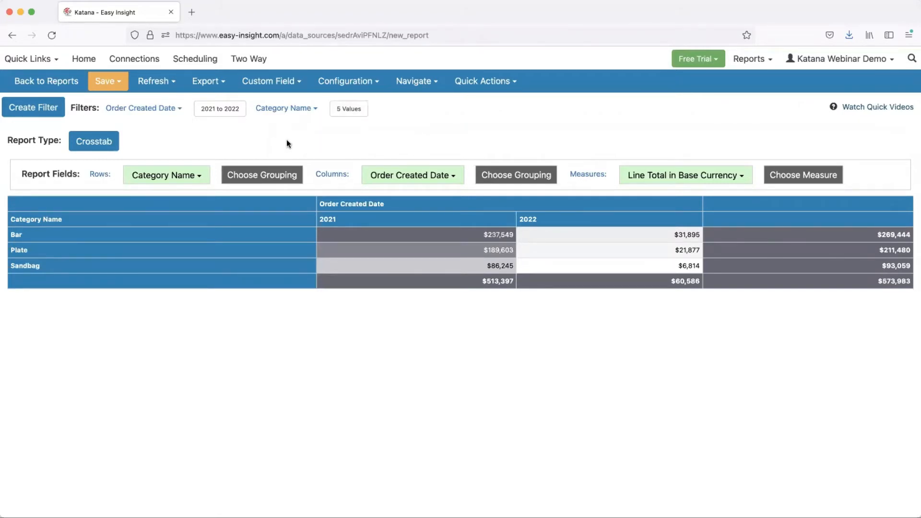
Step: Start a new report and add the Name field from Products as its first column
{"action": "left_click", "coordinate": [211, 84]}
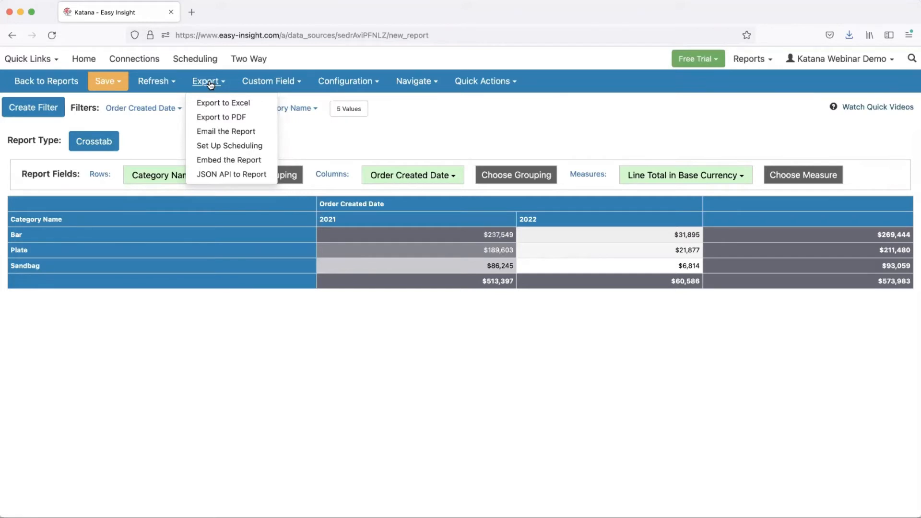
{"action": "left_click", "coordinate": [415, 81]}
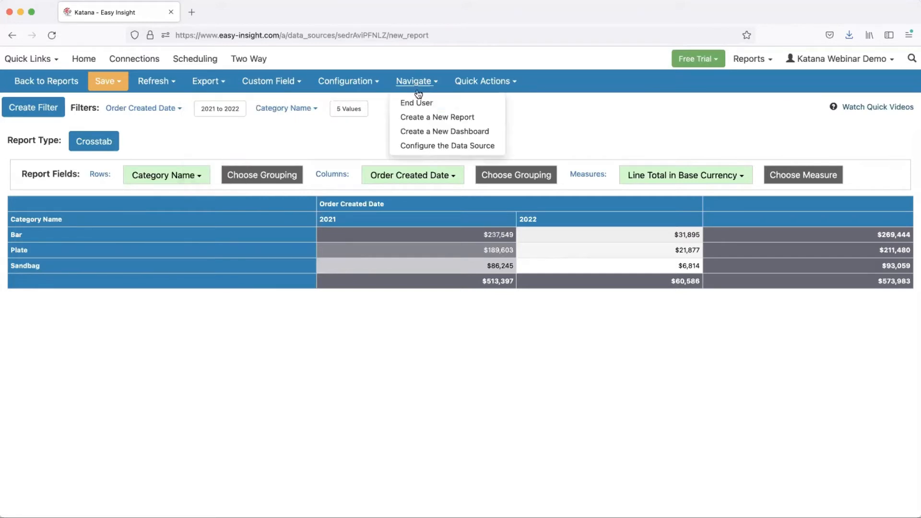
{"action": "left_click", "coordinate": [427, 120]}
{"action": "left_click", "coordinate": [168, 176]}
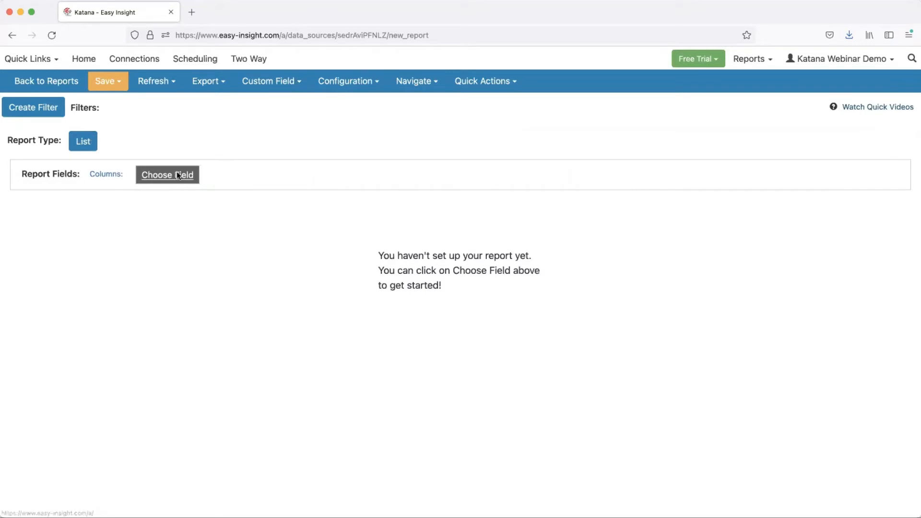
{"action": "scroll", "coordinate": [377, 247], "scroll_direction": "down", "scroll_amount": 5}
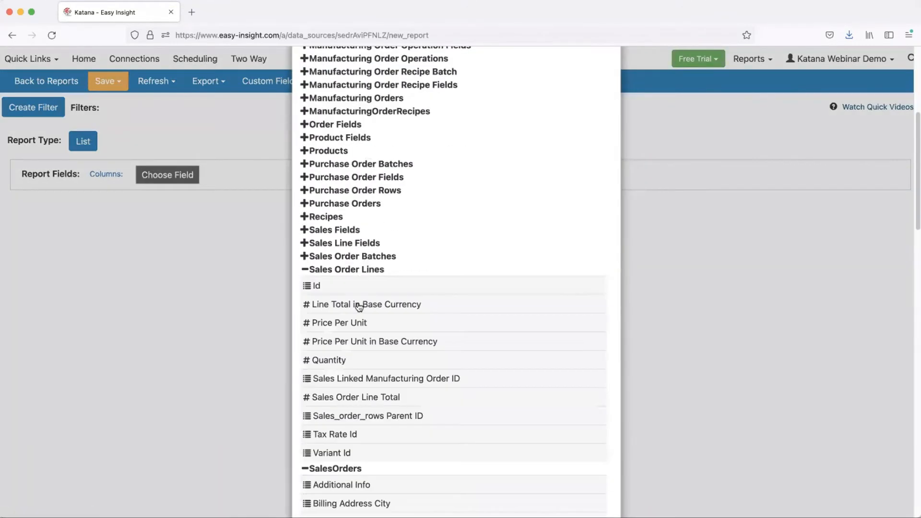
{"action": "left_click", "coordinate": [336, 152]}
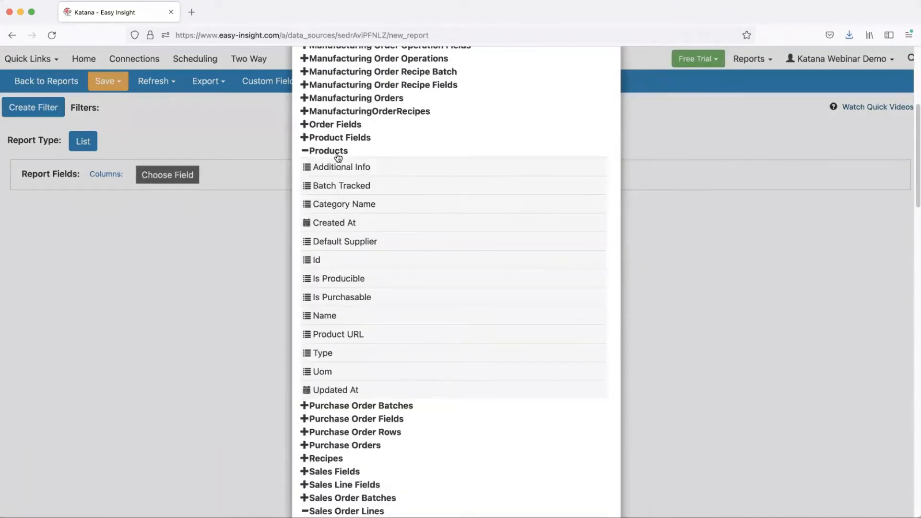
{"action": "left_click", "coordinate": [335, 317]}
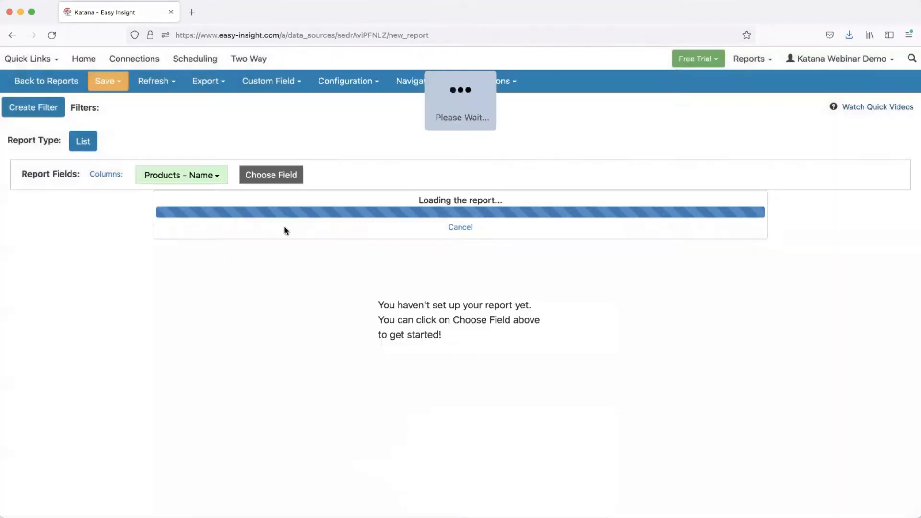
Step: Add Line Total in Base Currency from Sales Order Lines as the second column
{"action": "left_click", "coordinate": [271, 190]}
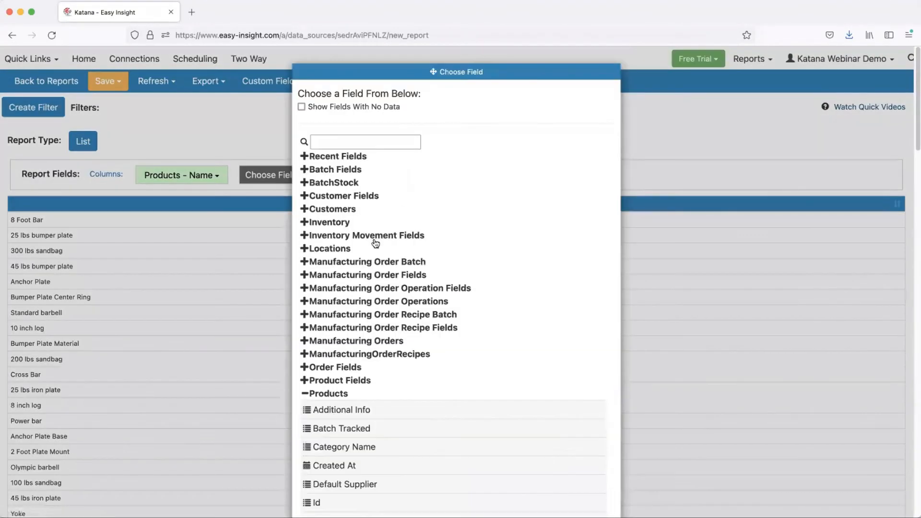
{"action": "scroll", "coordinate": [362, 249], "scroll_direction": "down", "scroll_amount": 5}
{"action": "scroll", "coordinate": [362, 250], "scroll_direction": "down", "scroll_amount": 3}
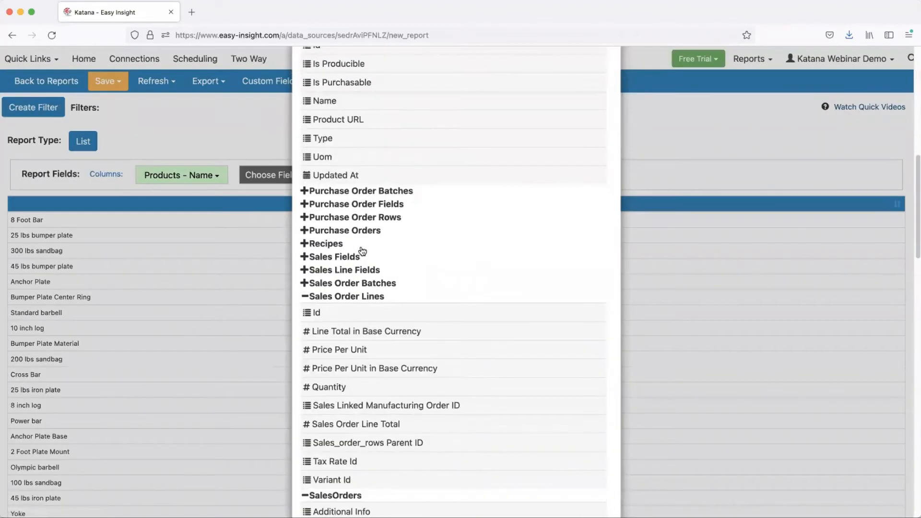
{"action": "left_click", "coordinate": [358, 332]}
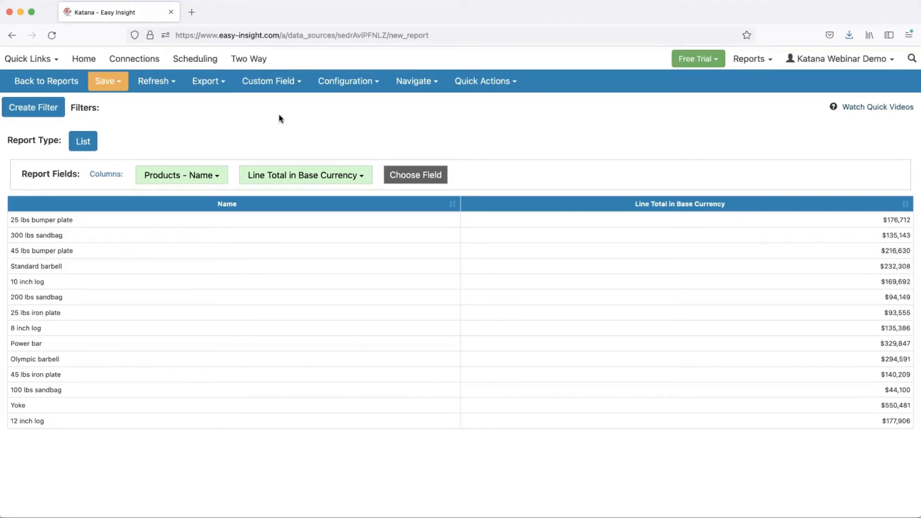
Step: Create a custom measure and begin its calculation with abc(
{"action": "left_click", "coordinate": [272, 83]}
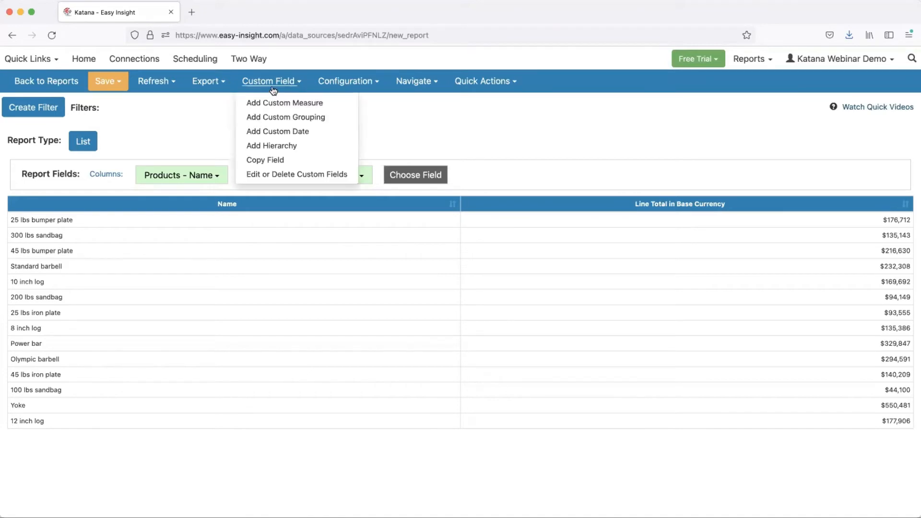
{"action": "left_click", "coordinate": [264, 101]}
{"action": "left_click", "coordinate": [530, 256]}
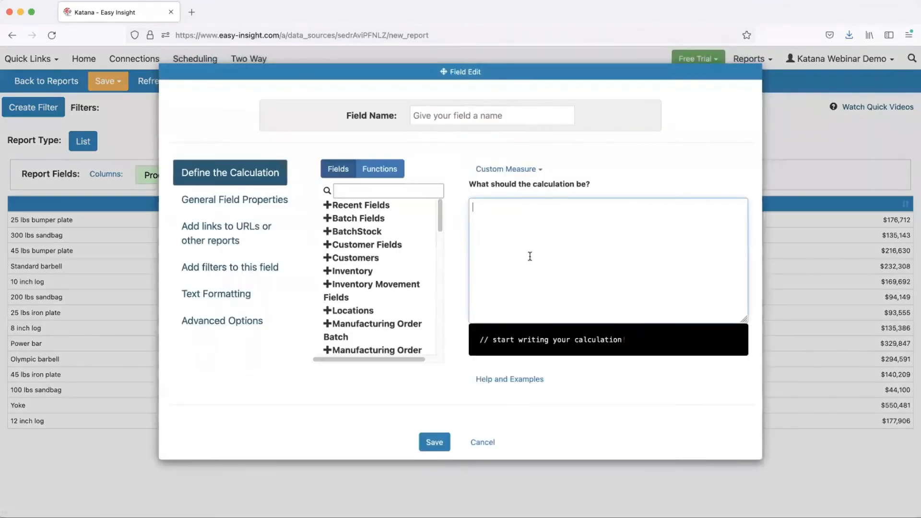
{"action": "type", "text": "abc("}
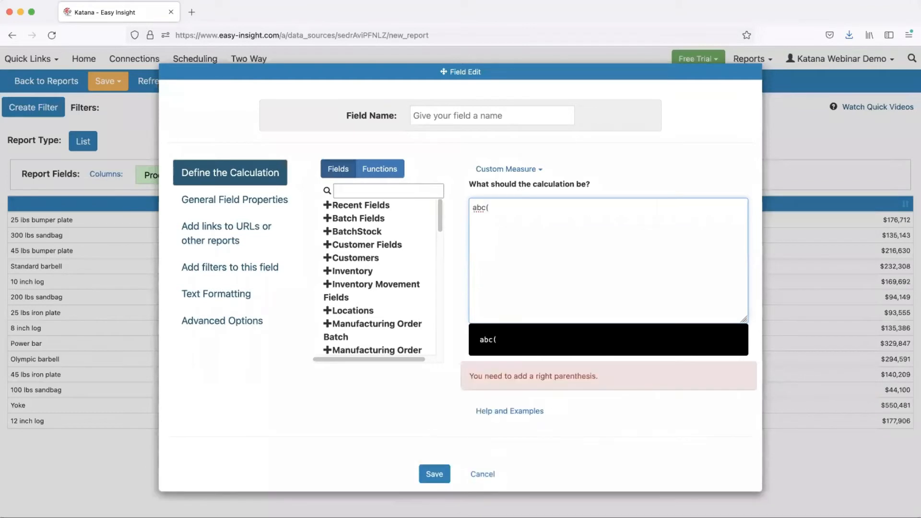
Step: Complete the calculation as abc([Line Total in Base Currency], .8, .95, 1), using the field from Sales Order Lines
{"action": "left_click_drag", "start_coordinate": [436, 205], "coordinate": [430, 296]}
{"action": "scroll", "coordinate": [431, 297], "scroll_direction": "down", "scroll_amount": 2}
{"action": "left_click", "coordinate": [378, 307]}
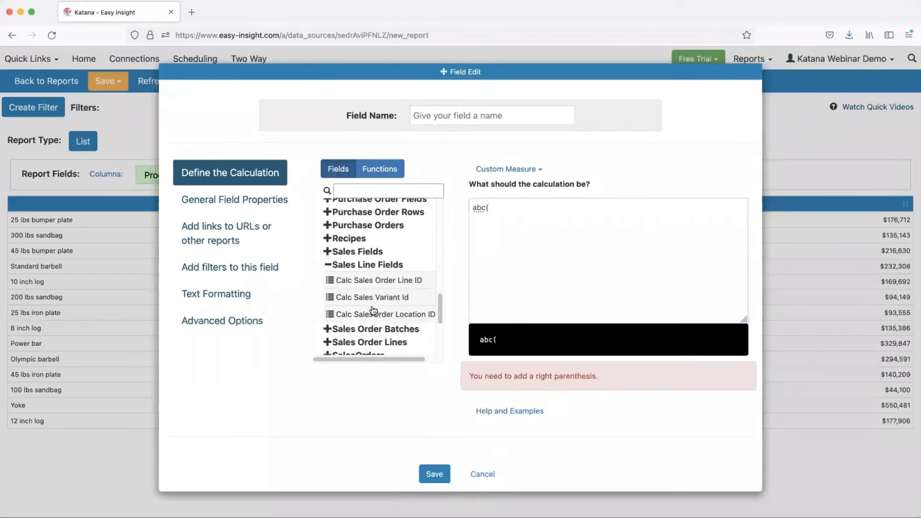
{"action": "scroll", "coordinate": [373, 288], "scroll_direction": "down", "scroll_amount": 2}
{"action": "scroll", "coordinate": [370, 298], "scroll_direction": "up", "scroll_amount": 1}
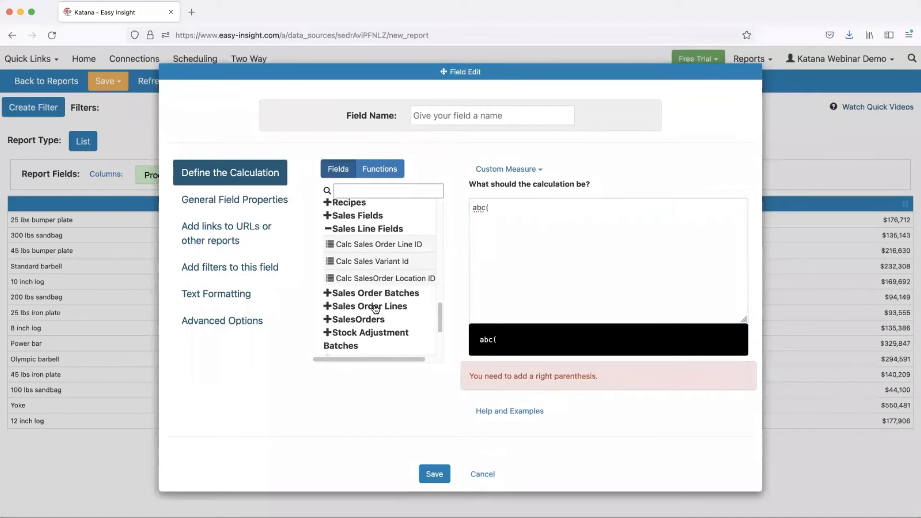
{"action": "left_click", "coordinate": [370, 302]}
{"action": "scroll", "coordinate": [369, 302], "scroll_direction": "down", "scroll_amount": 1}
{"action": "scroll", "coordinate": [369, 302], "scroll_direction": "down", "scroll_amount": 1}
{"action": "left_click_drag", "start_coordinate": [376, 282], "coordinate": [523, 235]}
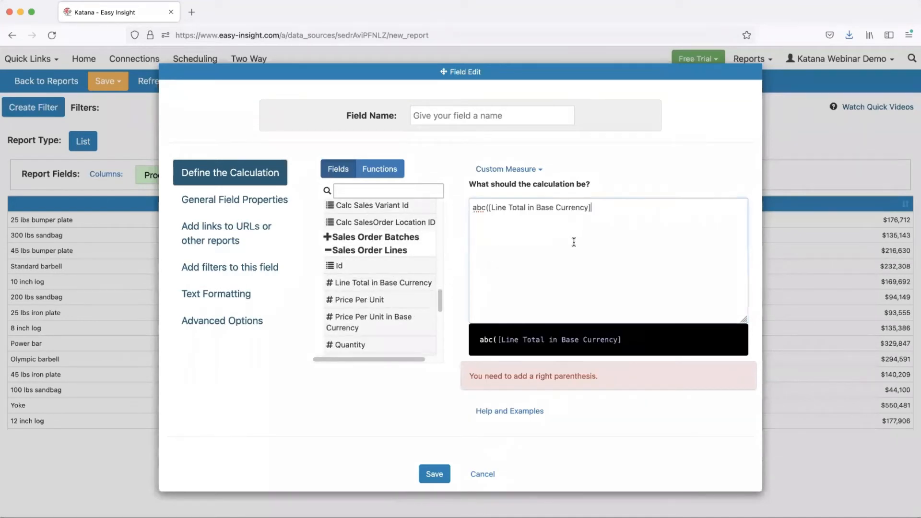
{"action": "type", "text": ","}
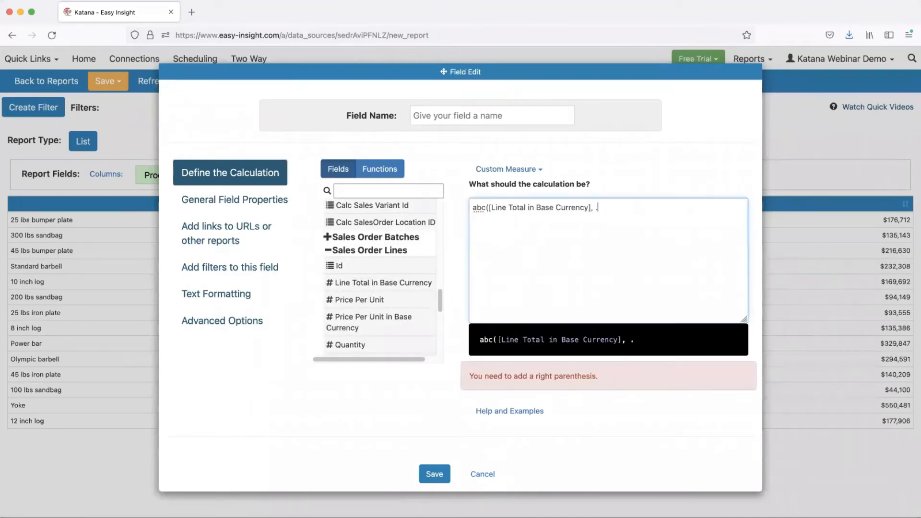
{"action": "type", "text": " .8, .95, 1)"}
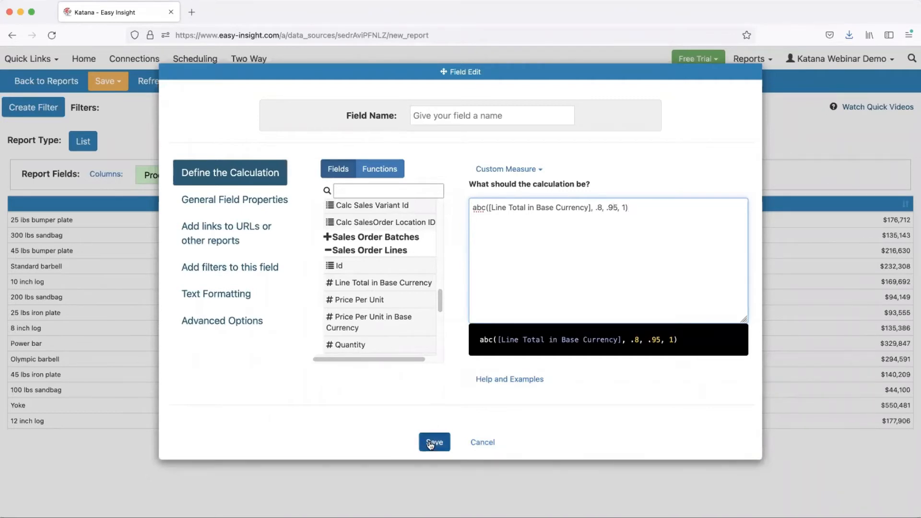
Step: Name the custom field ABC, change its type to Custom Grouping, and save it
{"action": "left_click", "coordinate": [472, 113]}
{"action": "type", "text": "ABC"}
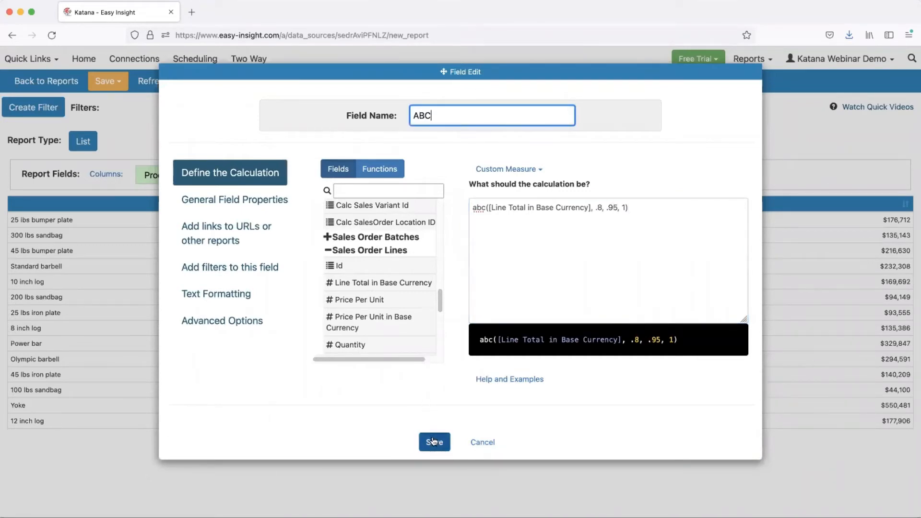
{"action": "left_click", "coordinate": [508, 168]}
{"action": "left_click", "coordinate": [518, 188]}
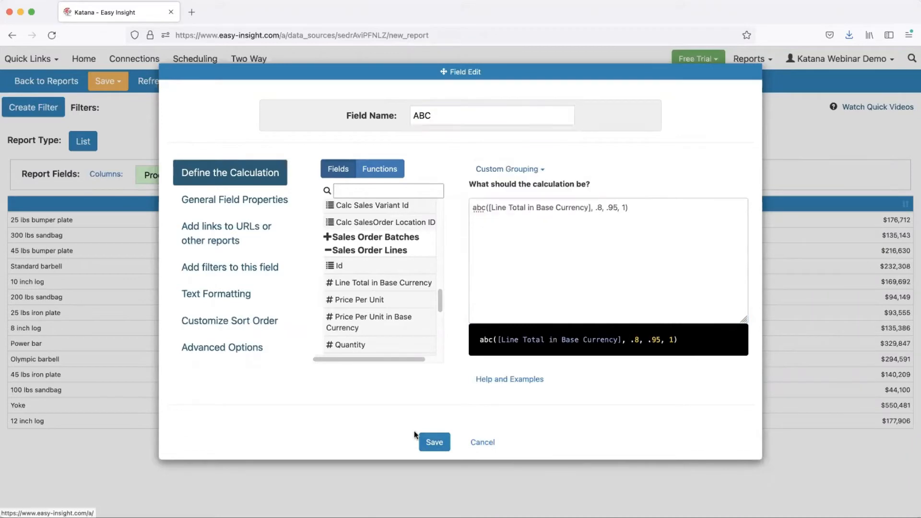
{"action": "left_click", "coordinate": [432, 445]}
Step: Add the custom ABC field as the third column and sort the list by it in ascending order
{"action": "left_click", "coordinate": [415, 173]}
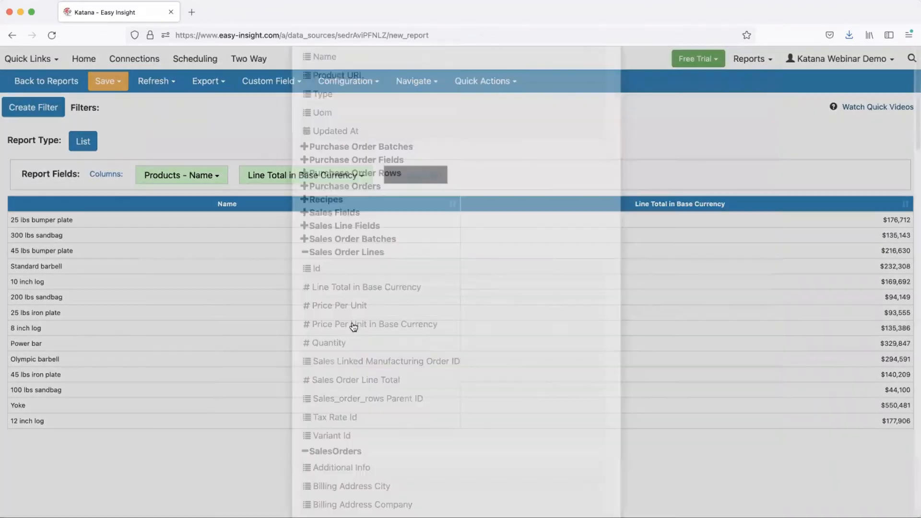
{"action": "scroll", "coordinate": [328, 446], "scroll_direction": "down", "scroll_amount": 10}
{"action": "scroll", "coordinate": [328, 446], "scroll_direction": "down", "scroll_amount": 5}
{"action": "left_click", "coordinate": [343, 471]}
{"action": "left_click", "coordinate": [342, 483]}
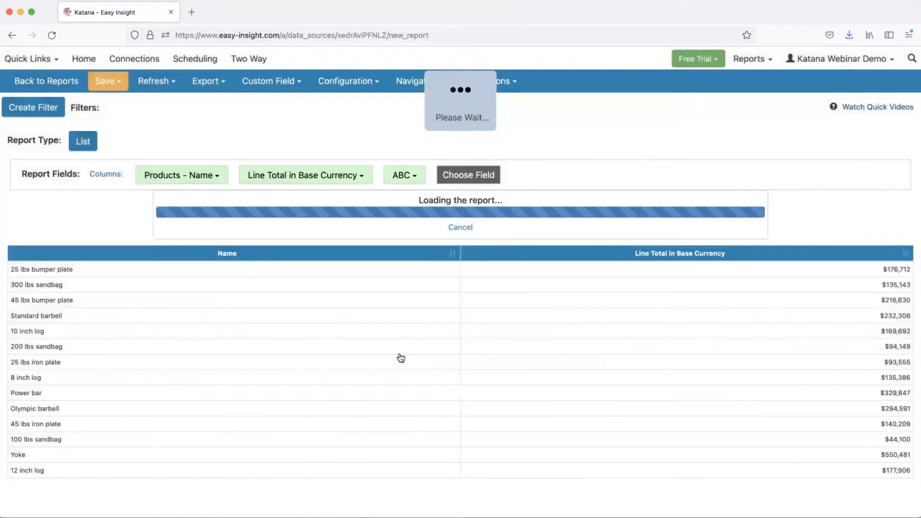
{"action": "left_click", "coordinate": [629, 205]}
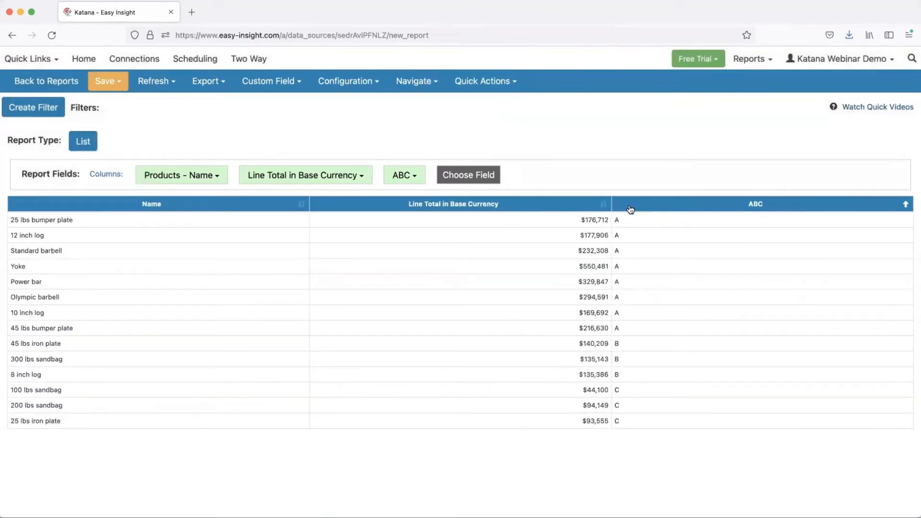
{"action": "left_click", "coordinate": [630, 206]}
Step: Start another new report and add PO Order No from Purchase Orders as its first column
{"action": "left_click", "coordinate": [416, 82]}
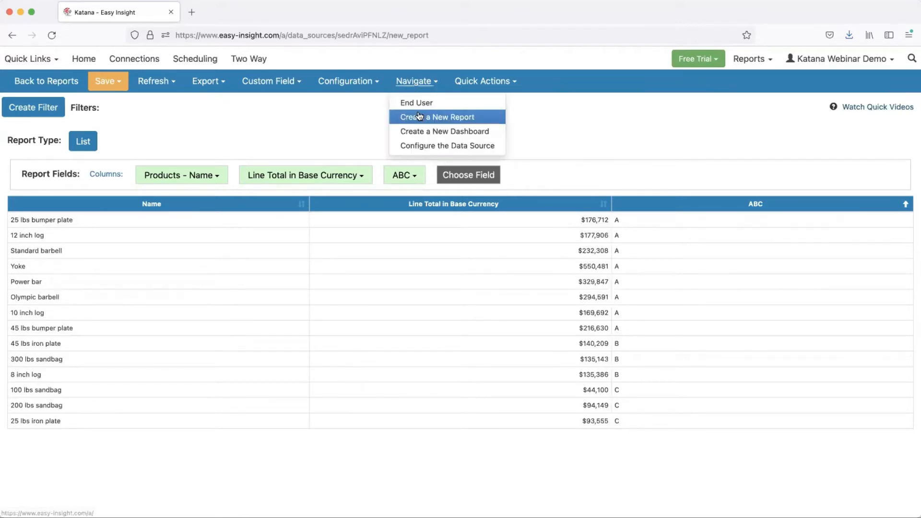
{"action": "left_click", "coordinate": [418, 117]}
{"action": "left_click", "coordinate": [164, 176]}
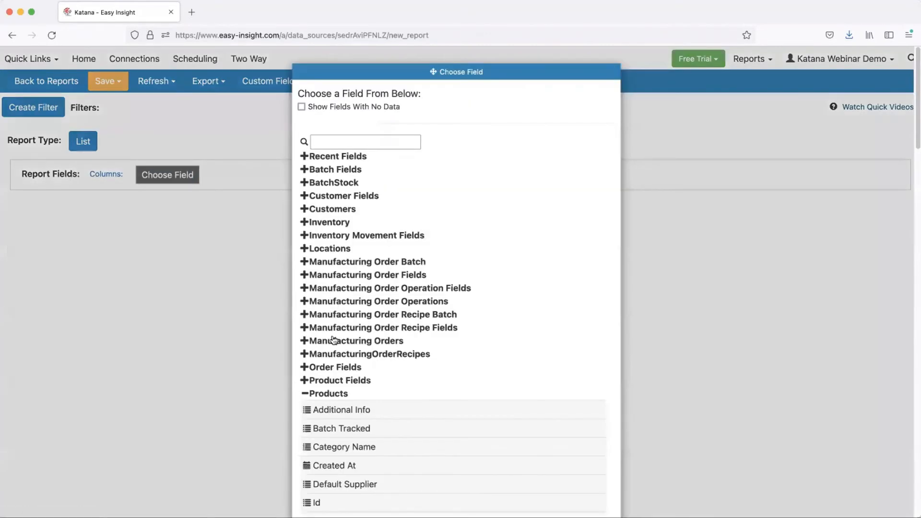
{"action": "left_click", "coordinate": [326, 396]}
{"action": "scroll", "coordinate": [330, 395], "scroll_direction": "down", "scroll_amount": 4}
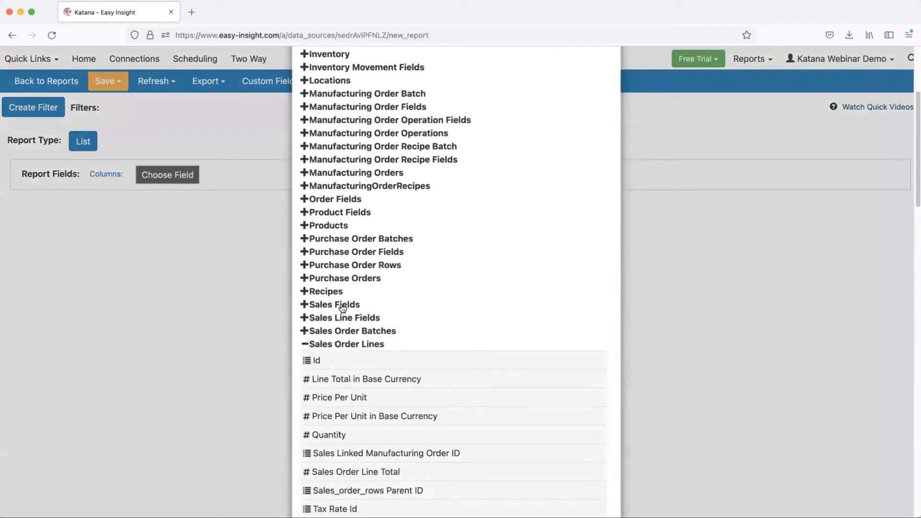
{"action": "left_click", "coordinate": [332, 346]}
{"action": "left_click", "coordinate": [343, 278]}
{"action": "scroll", "coordinate": [340, 312], "scroll_direction": "down", "scroll_amount": 3}
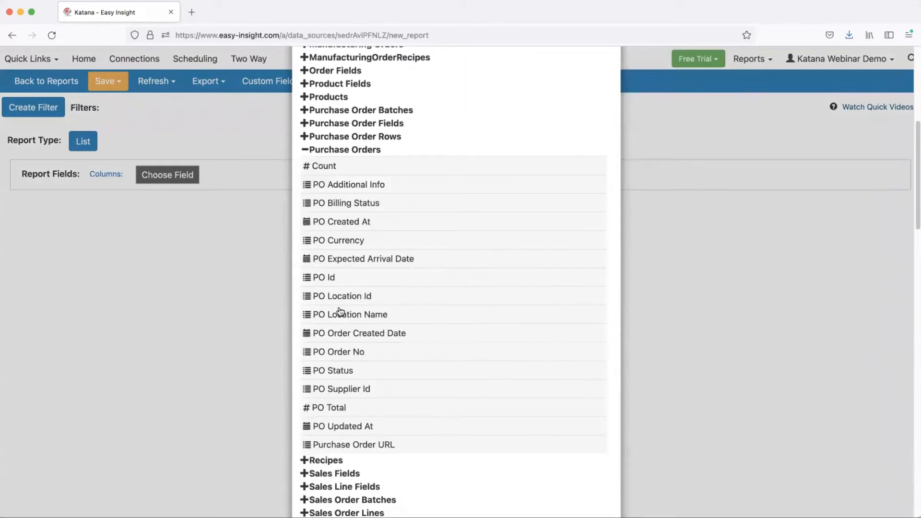
{"action": "scroll", "coordinate": [340, 311], "scroll_direction": "down", "scroll_amount": 1}
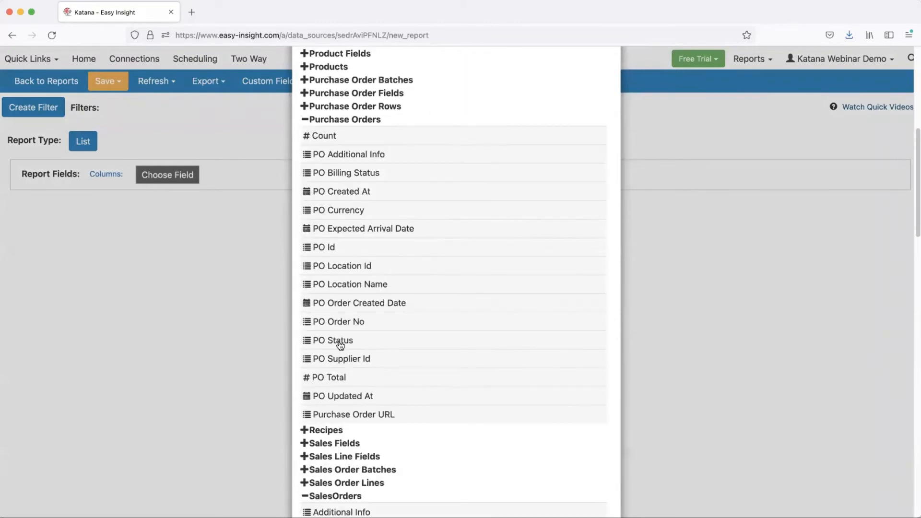
{"action": "left_click", "coordinate": [339, 314]}
Step: Add PO Order Created Date and PO Expected Arrival Date from Purchase Orders as the following columns
{"action": "left_click", "coordinate": [253, 176]}
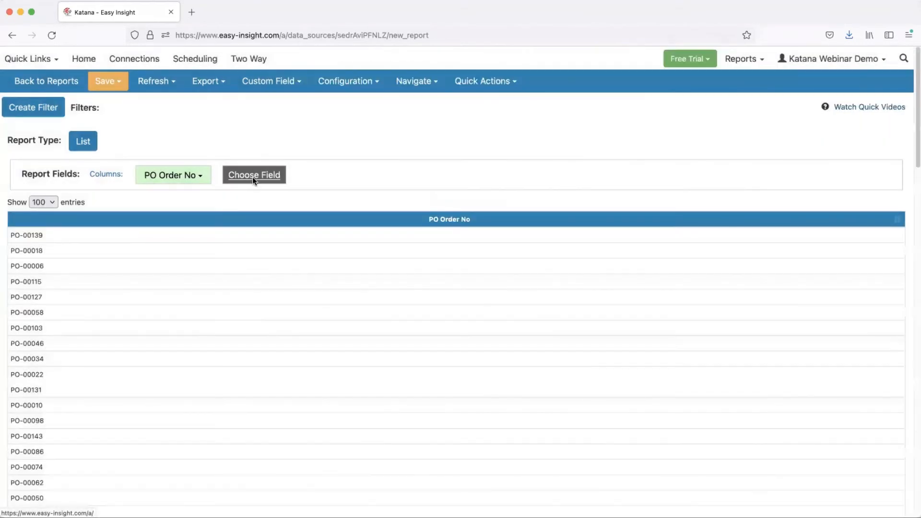
{"action": "left_click", "coordinate": [252, 176]}
{"action": "scroll", "coordinate": [353, 382], "scroll_direction": "down", "scroll_amount": 5}
{"action": "left_click", "coordinate": [349, 380]}
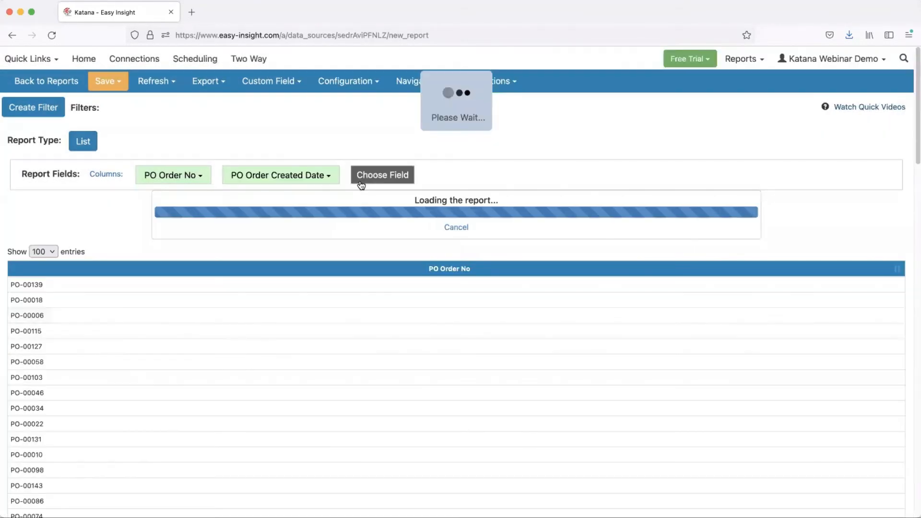
{"action": "left_click", "coordinate": [382, 175]}
{"action": "scroll", "coordinate": [338, 338], "scroll_direction": "down", "scroll_amount": 5}
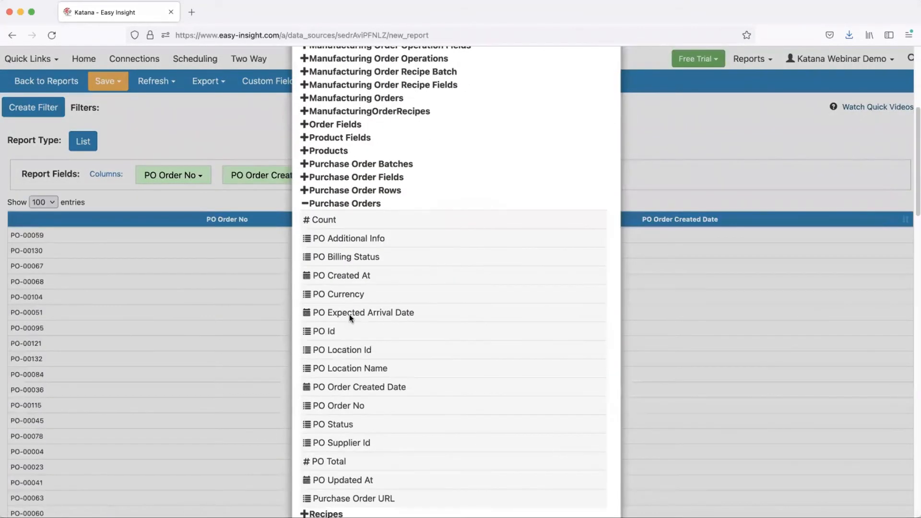
{"action": "left_click", "coordinate": [349, 314]}
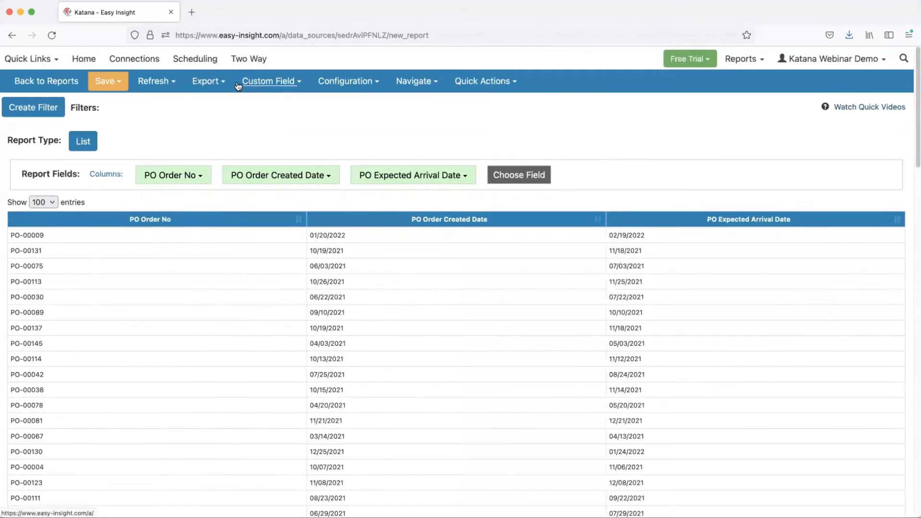
Step: Create a custom measure calculating daysbetween([PO Order Created Date], [PO Expected Arrival Date])
{"action": "left_click", "coordinate": [263, 83]}
{"action": "left_click", "coordinate": [263, 100]}
{"action": "type", "text": "daysbetween("}
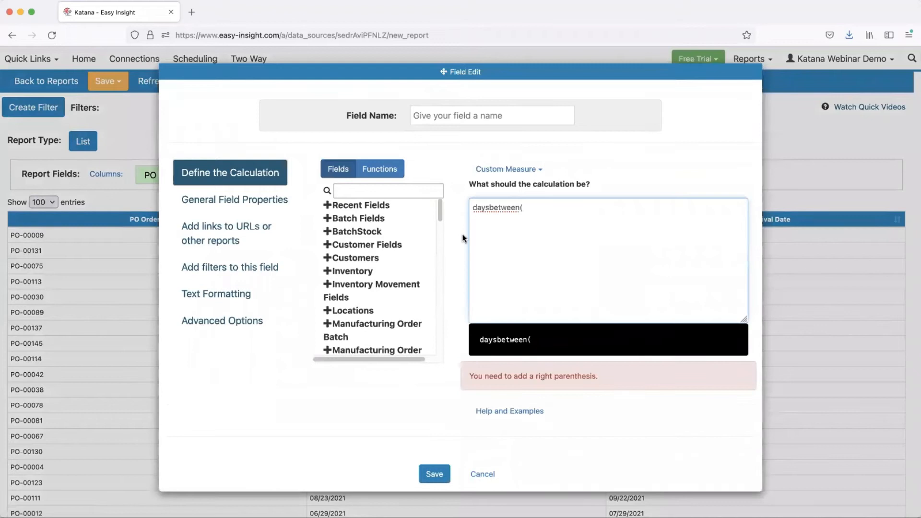
{"action": "left_click_drag", "start_coordinate": [440, 214], "coordinate": [437, 276]}
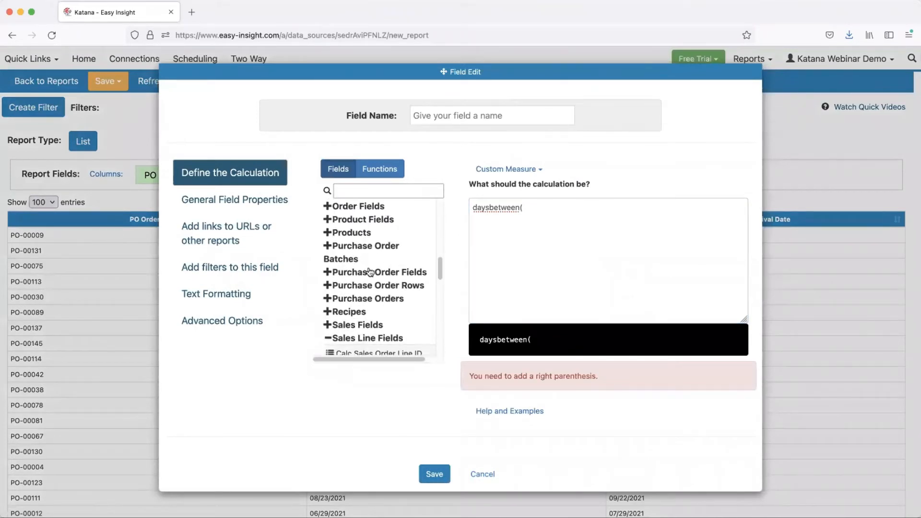
{"action": "scroll", "coordinate": [367, 284], "scroll_direction": "down", "scroll_amount": 1}
{"action": "left_click", "coordinate": [366, 283]}
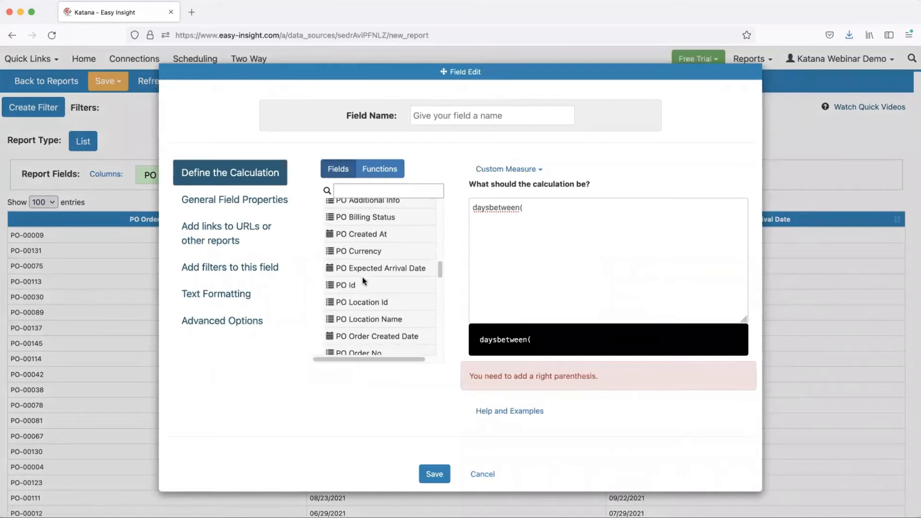
{"action": "scroll", "coordinate": [366, 287], "scroll_direction": "down", "scroll_amount": 2}
{"action": "left_click_drag", "start_coordinate": [369, 298], "coordinate": [525, 248]}
{"action": "type", "text": ","}
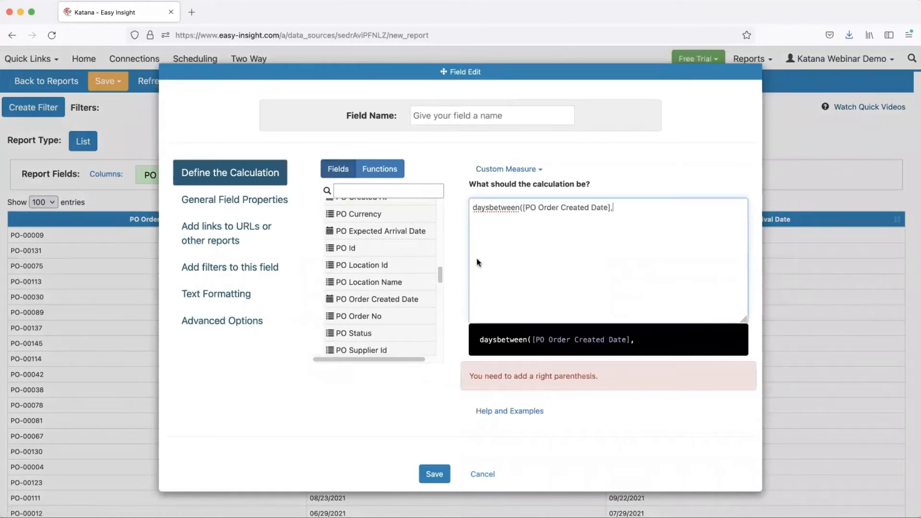
{"action": "left_click_drag", "start_coordinate": [376, 232], "coordinate": [618, 233]}
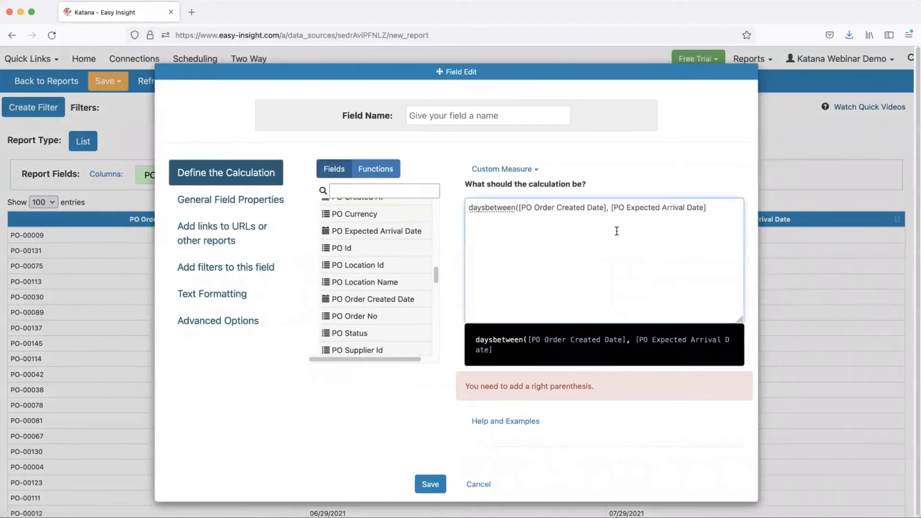
{"action": "type", "text": ")"}
Step: Save the custom measure under the name Days and add it as the report's fourth column
{"action": "left_click", "coordinate": [505, 114]}
{"action": "type", "text": "Days"}
{"action": "left_click", "coordinate": [436, 449]}
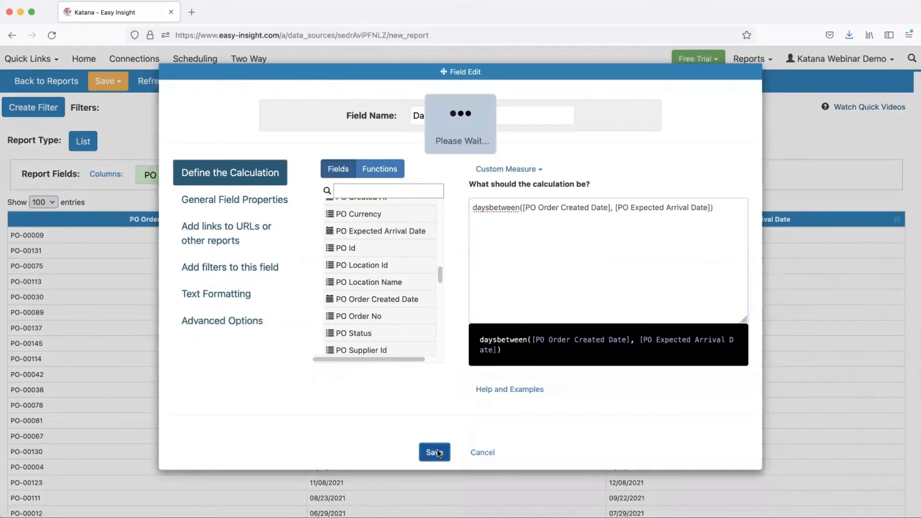
{"action": "left_click", "coordinate": [520, 175]}
{"action": "scroll", "coordinate": [374, 384], "scroll_direction": "down", "scroll_amount": 15}
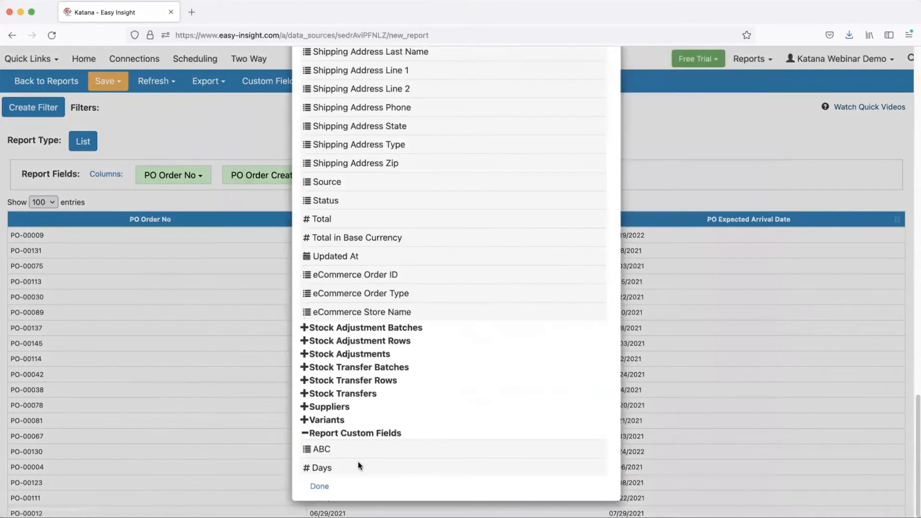
{"action": "left_click", "coordinate": [368, 467]}
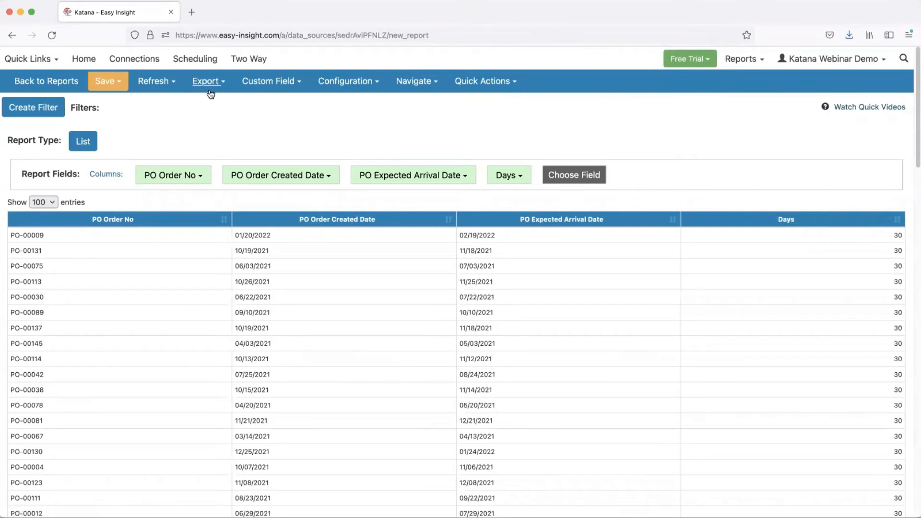
{"action": "left_click", "coordinate": [277, 83]}
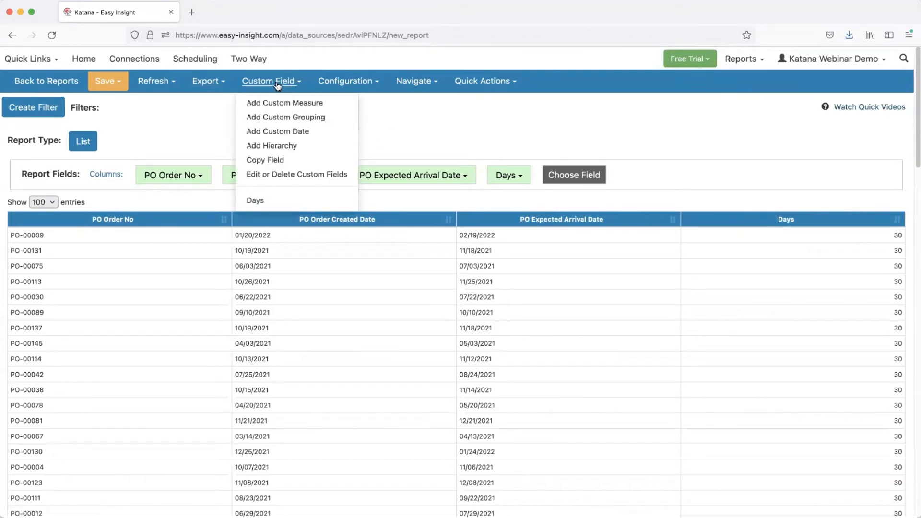
{"action": "left_click", "coordinate": [277, 86]}
{"action": "left_click", "coordinate": [240, 133]}
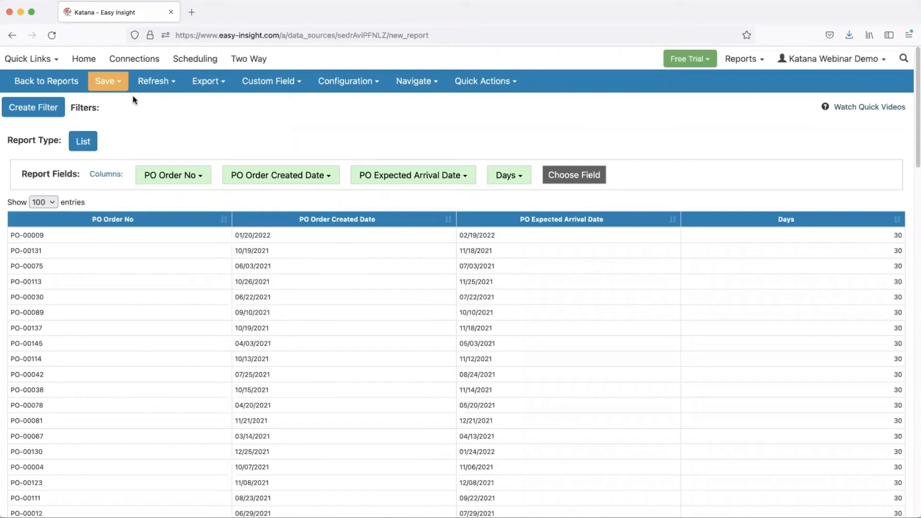
Step: View the catalogue of available connections and open the Business Dashboard
{"action": "left_click", "coordinate": [247, 66]}
{"action": "left_click", "coordinate": [445, 105]}
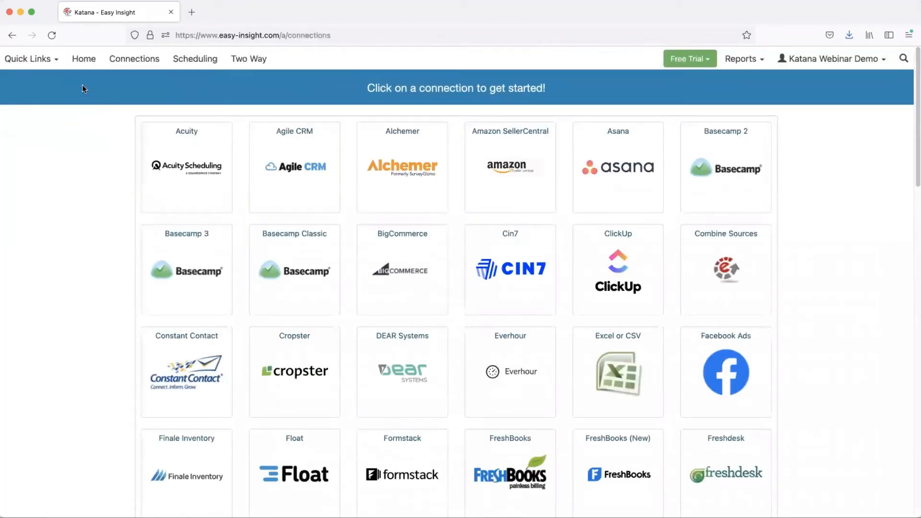
{"action": "left_click", "coordinate": [39, 67]}
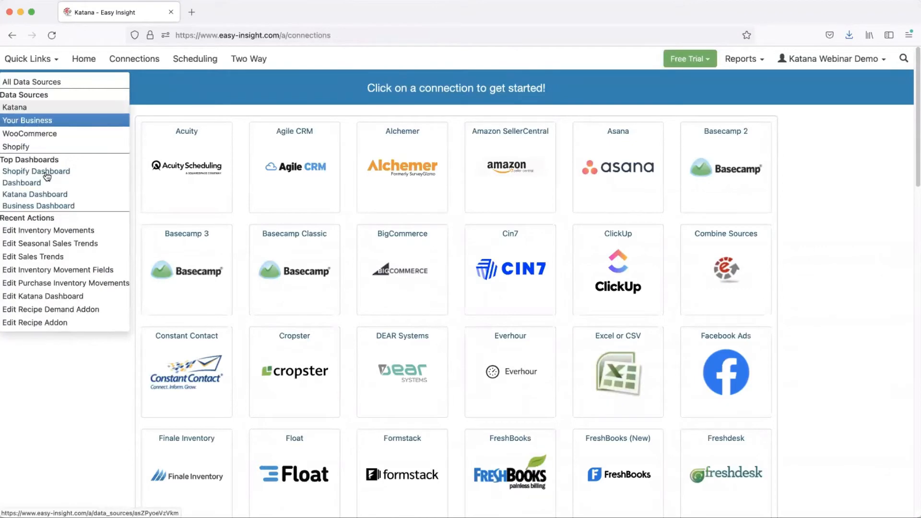
{"action": "left_click", "coordinate": [48, 206]}
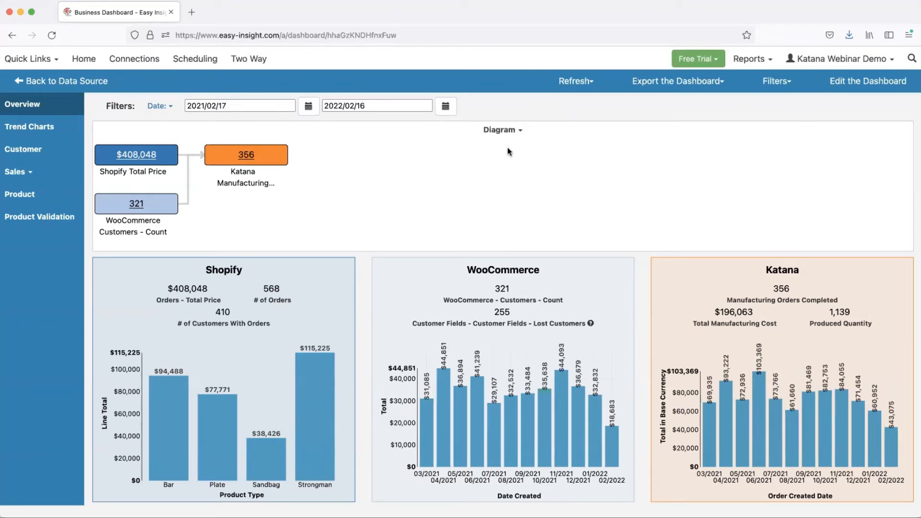
Step: Leave the dashboard, open the Katana data source and start a new report
{"action": "left_click", "coordinate": [67, 82]}
{"action": "left_click", "coordinate": [28, 59]}
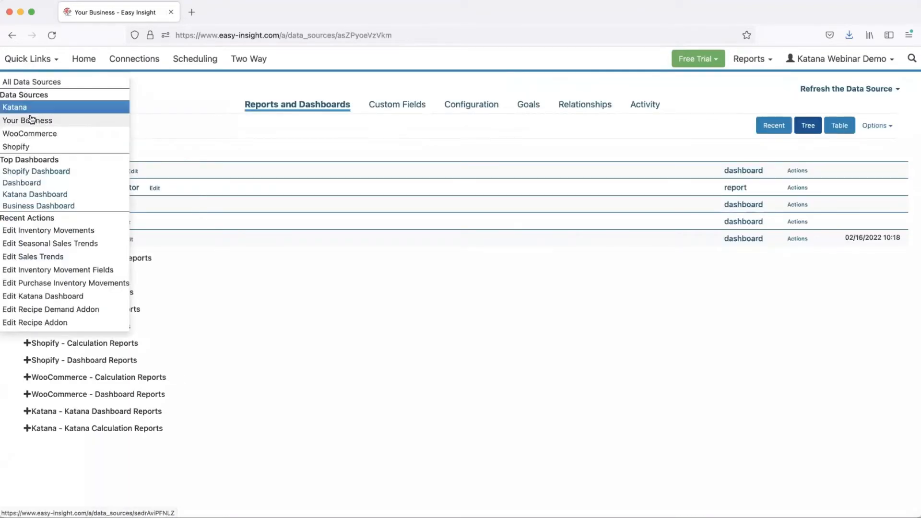
{"action": "left_click", "coordinate": [29, 106]}
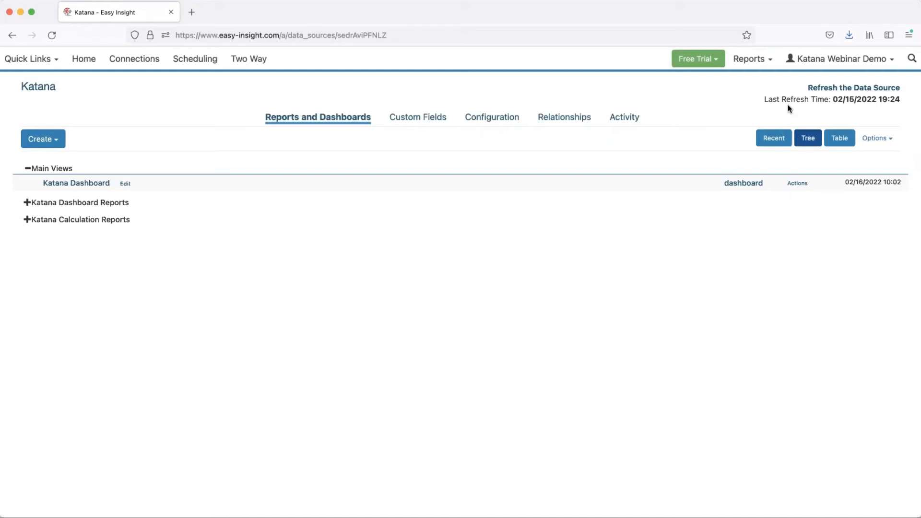
{"action": "left_click", "coordinate": [43, 139]}
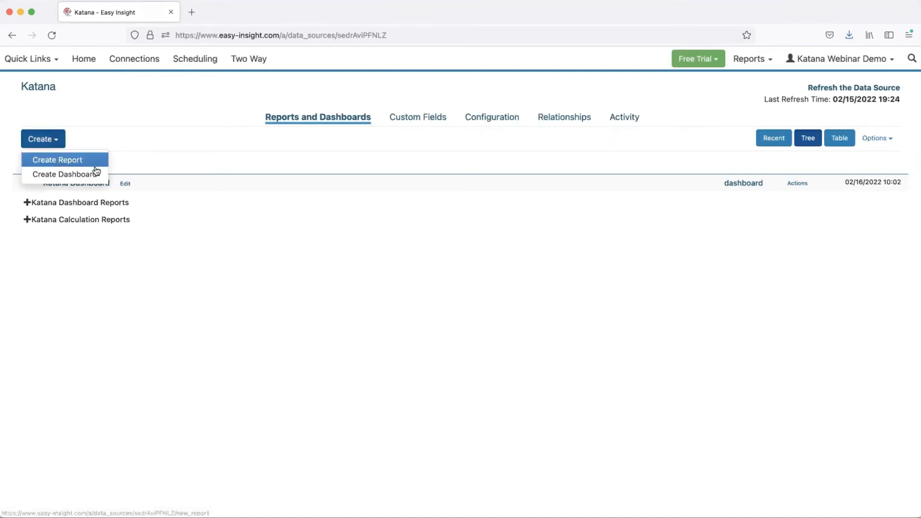
{"action": "left_click", "coordinate": [72, 159]}
Step: Examine the fields available in the Manufacturing Orders group for the new report's first column
{"action": "left_click", "coordinate": [190, 177]}
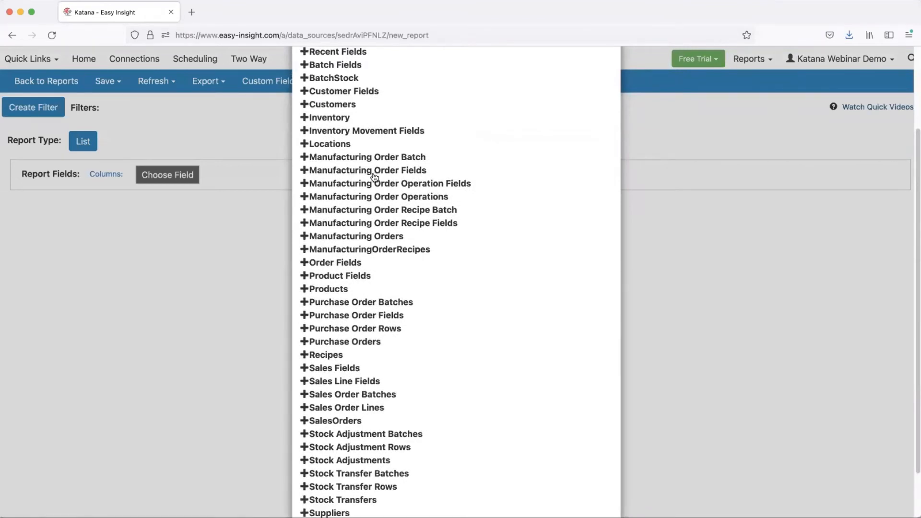
{"action": "left_click", "coordinate": [378, 236]}
{"action": "scroll", "coordinate": [431, 250], "scroll_direction": "down", "scroll_amount": 5}
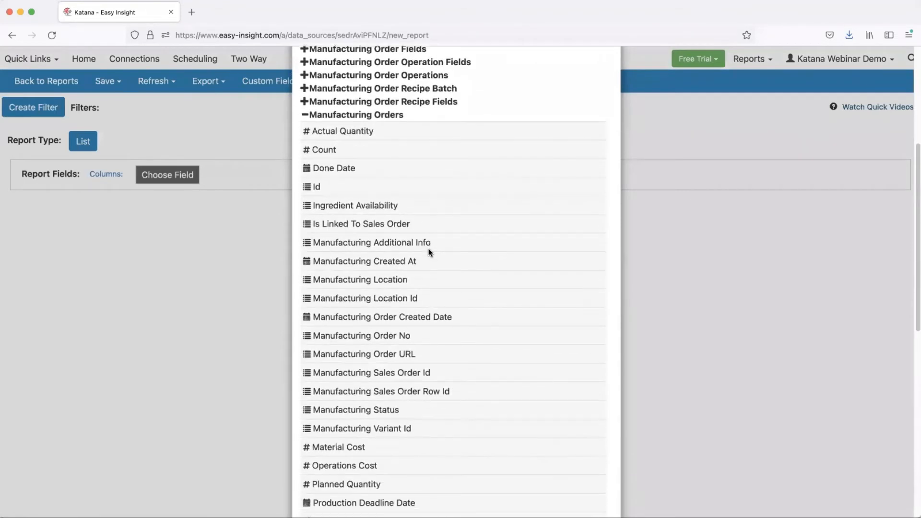
{"action": "scroll", "coordinate": [429, 253], "scroll_direction": "down", "scroll_amount": 2}
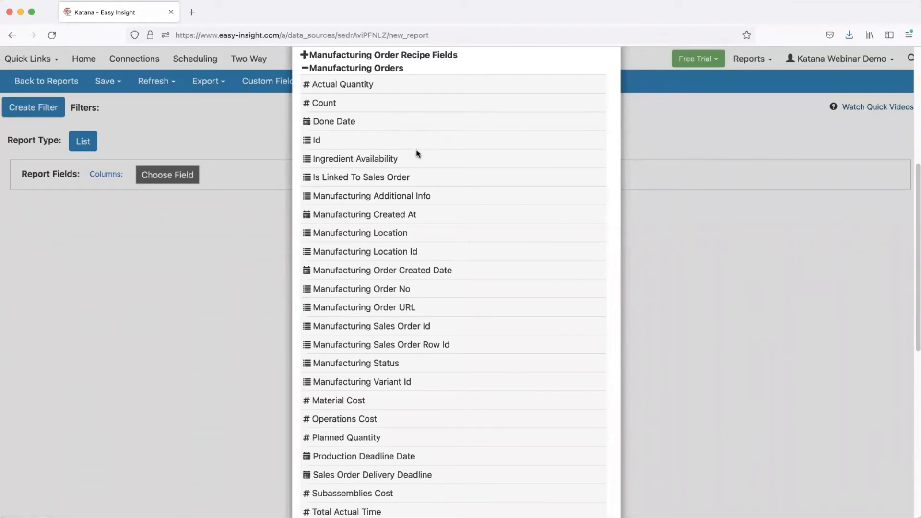
{"action": "scroll", "coordinate": [389, 189], "scroll_direction": "down", "scroll_amount": 2}
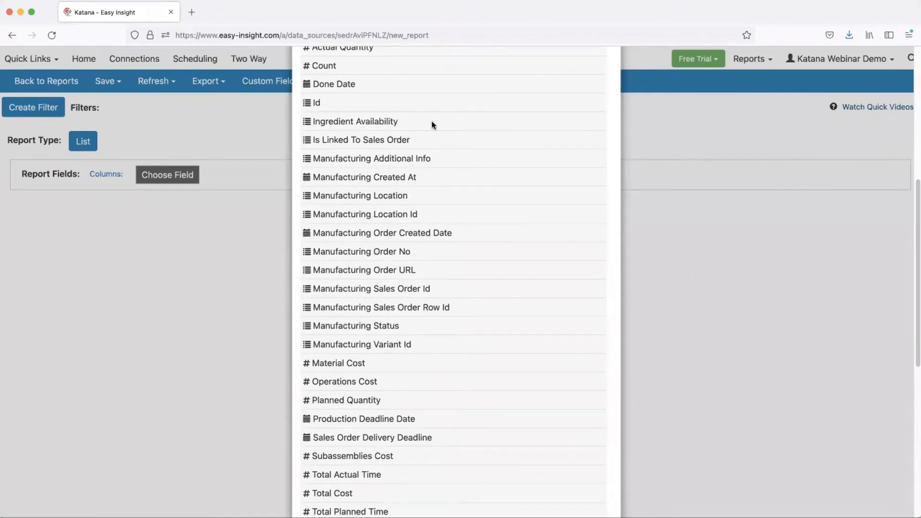
{"action": "scroll", "coordinate": [380, 129], "scroll_direction": "up", "scroll_amount": 2}
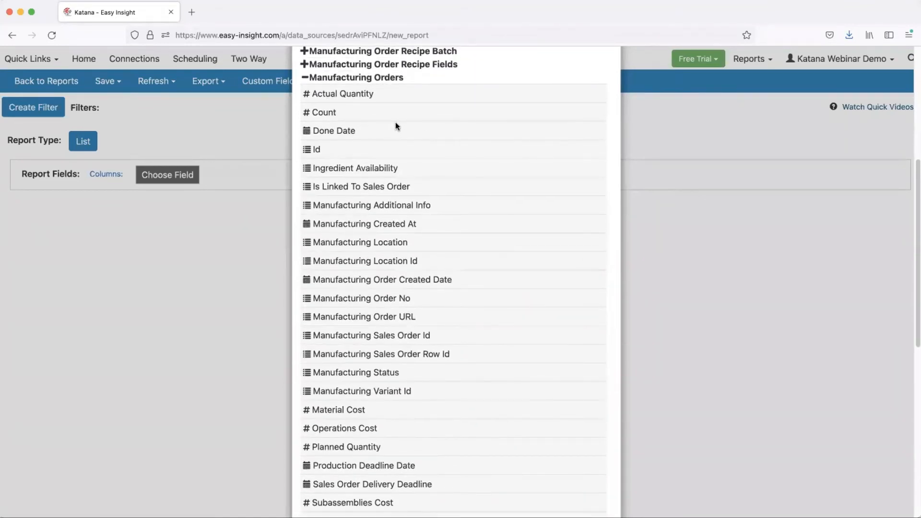
{"action": "scroll", "coordinate": [395, 126], "scroll_direction": "up", "scroll_amount": 2}
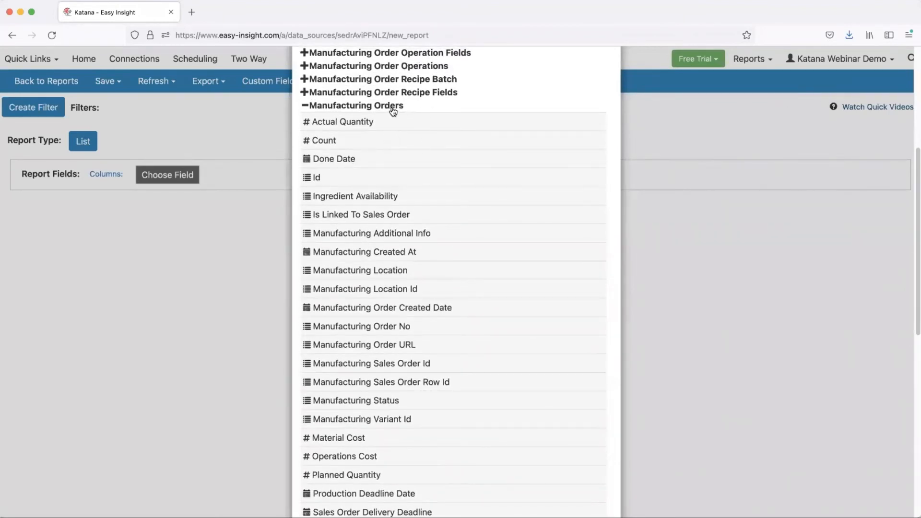
{"action": "scroll", "coordinate": [585, 96], "scroll_direction": "up", "scroll_amount": 1}
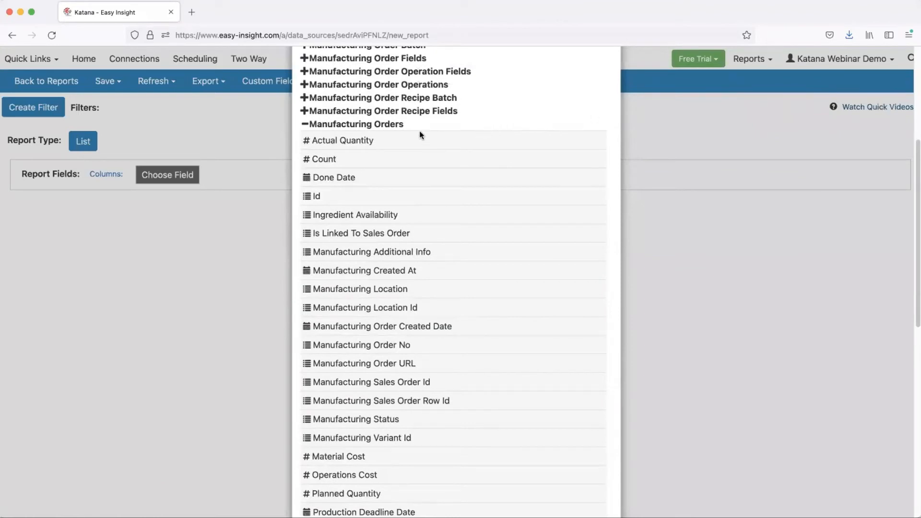
{"action": "scroll", "coordinate": [418, 137], "scroll_direction": "up", "scroll_amount": 1}
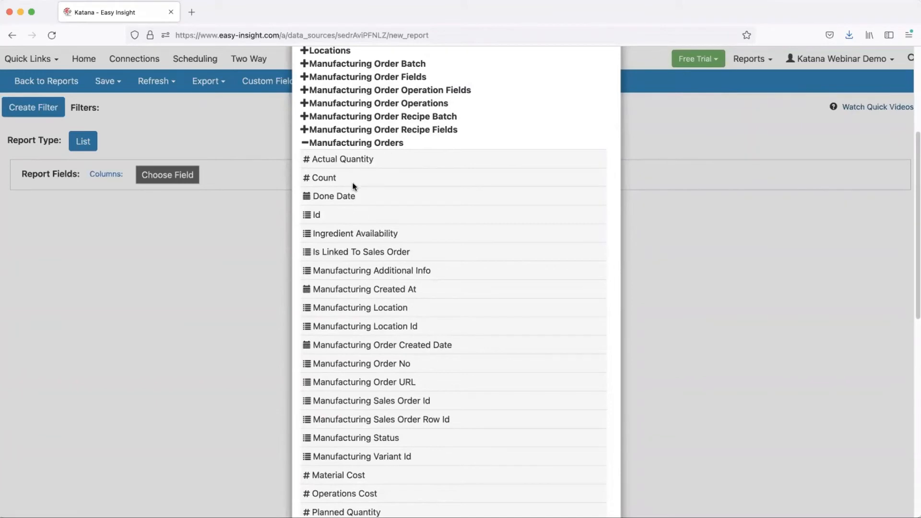
{"action": "scroll", "coordinate": [356, 159], "scroll_direction": "down", "scroll_amount": 1}
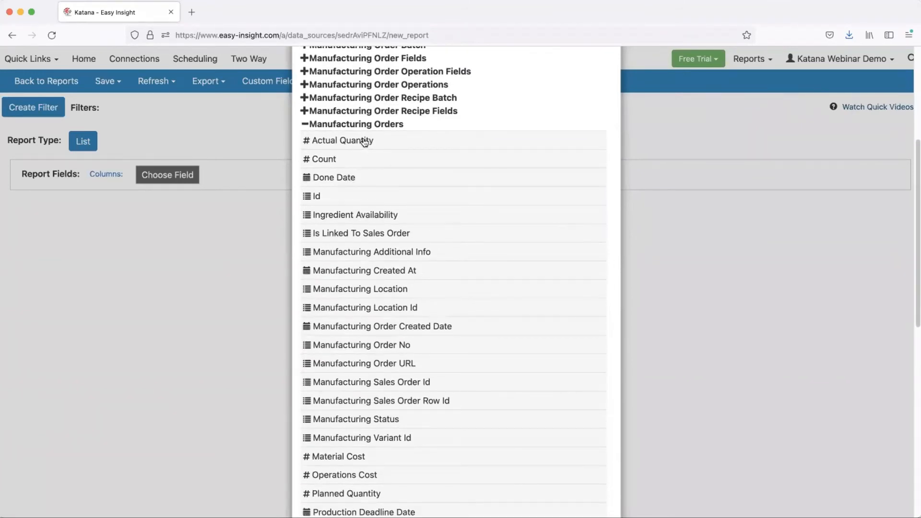
{"action": "scroll", "coordinate": [392, 188], "scroll_direction": "down", "scroll_amount": 5}
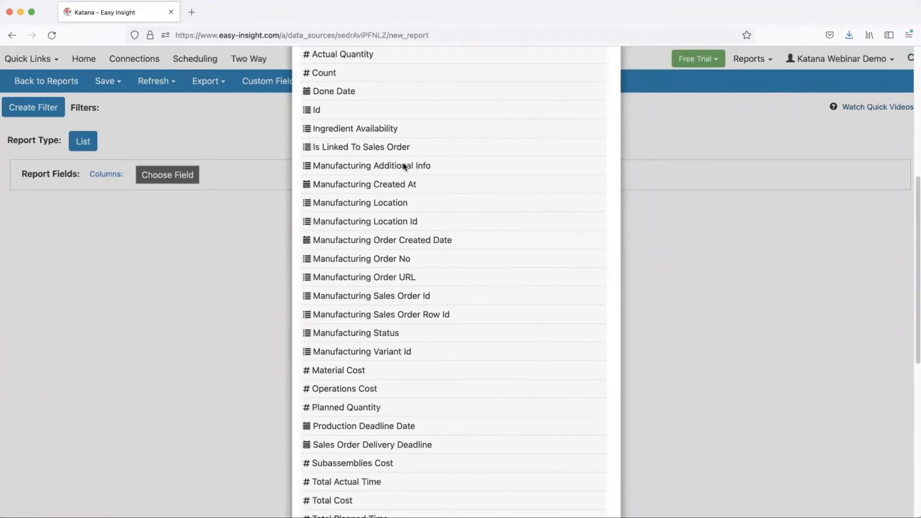
{"action": "scroll", "coordinate": [388, 319], "scroll_direction": "down", "scroll_amount": 4}
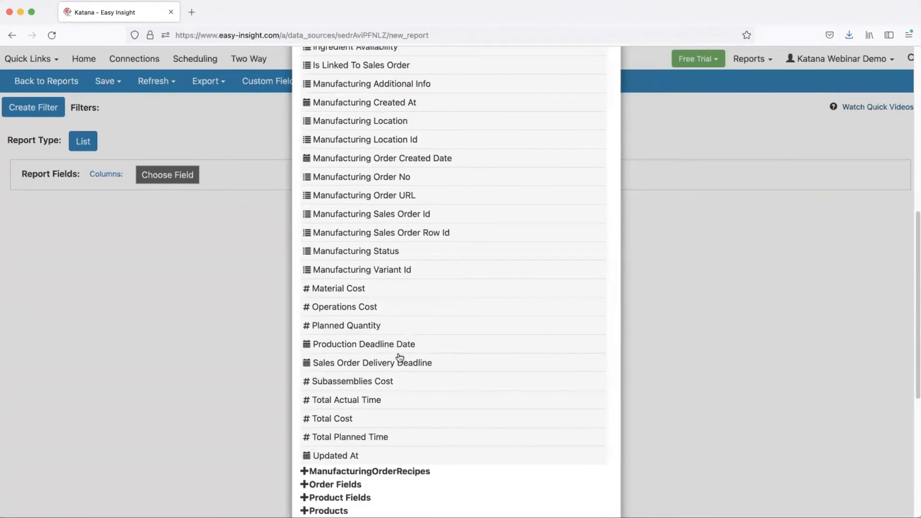
Step: Add Calc ManufacturingOrderRecipes Id from Manufacturing Order Recipe Fields as the first column
{"action": "scroll", "coordinate": [393, 248], "scroll_direction": "up", "scroll_amount": 13}
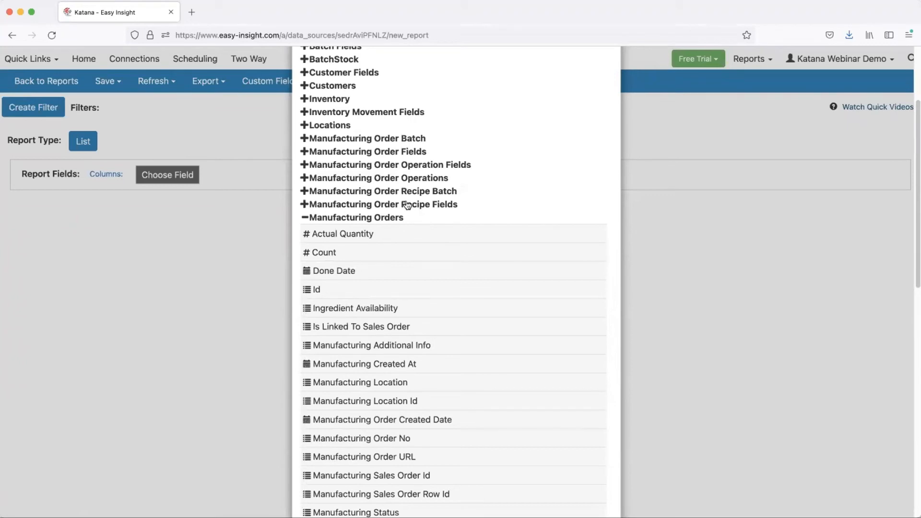
{"action": "left_click", "coordinate": [405, 205]}
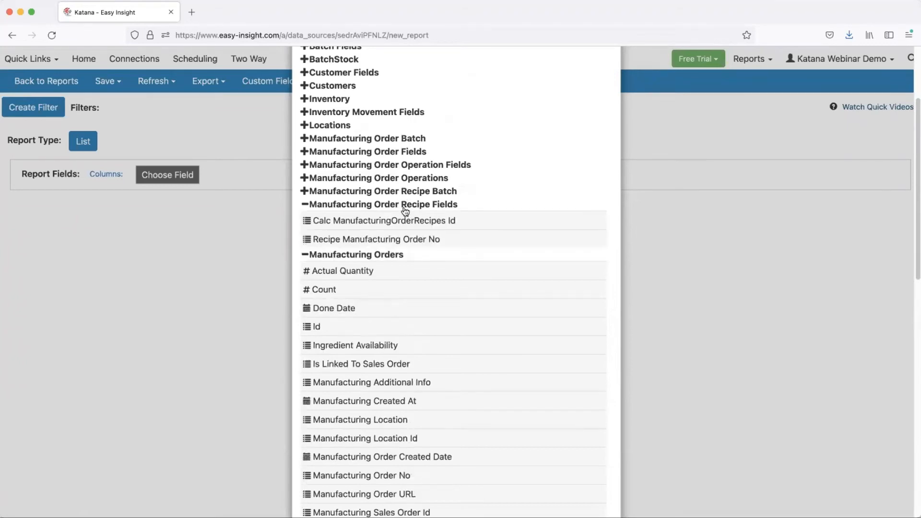
{"action": "left_click", "coordinate": [410, 220]}
Step: Start replacing the first column with a different field and expand the Manufacturing Order Operations group
{"action": "left_click", "coordinate": [249, 174]}
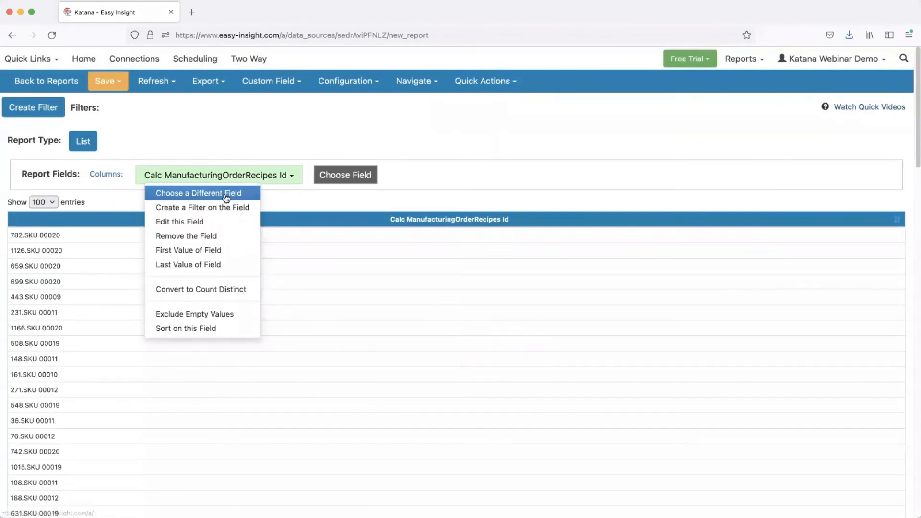
{"action": "left_click", "coordinate": [226, 194]}
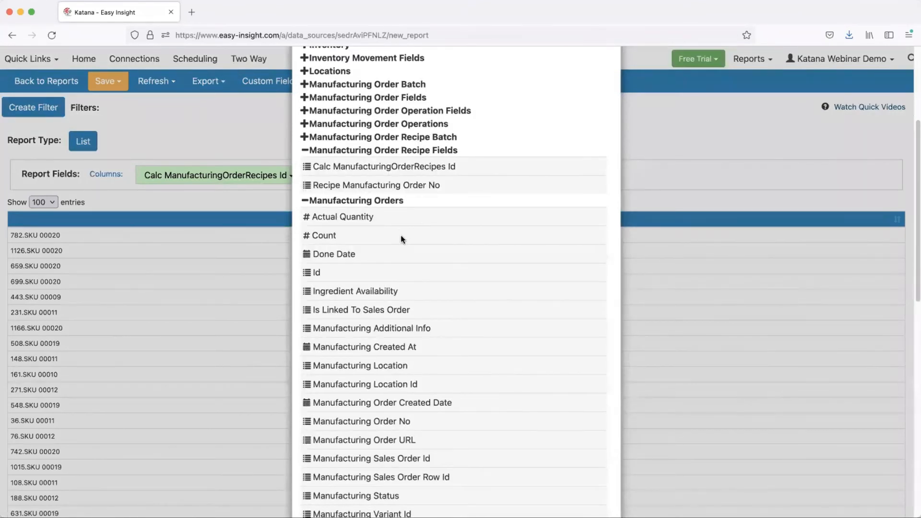
{"action": "left_click", "coordinate": [379, 125]}
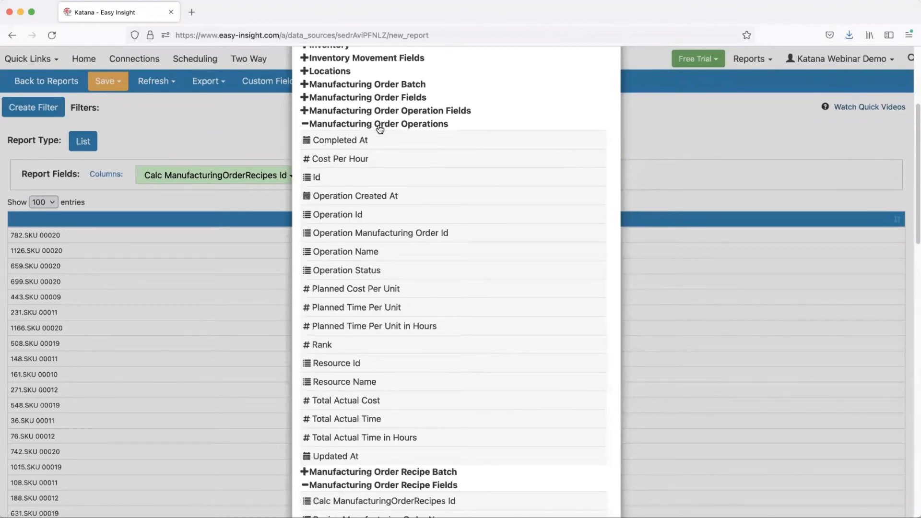